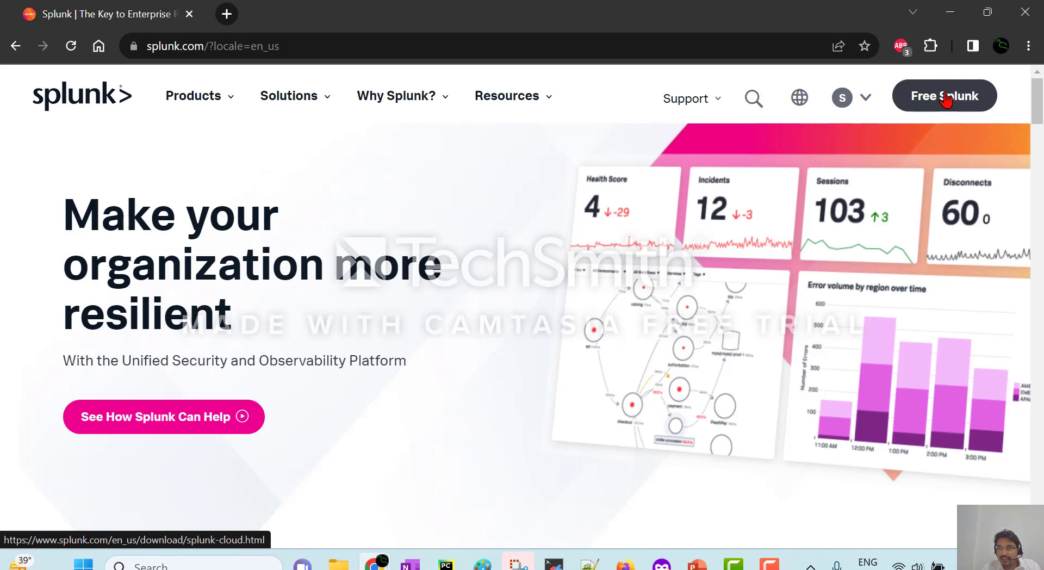
# Open the free Splunk Cloud Trial page and highlight its 5 GB/day data allowance.
pyautogui.click(945, 98)
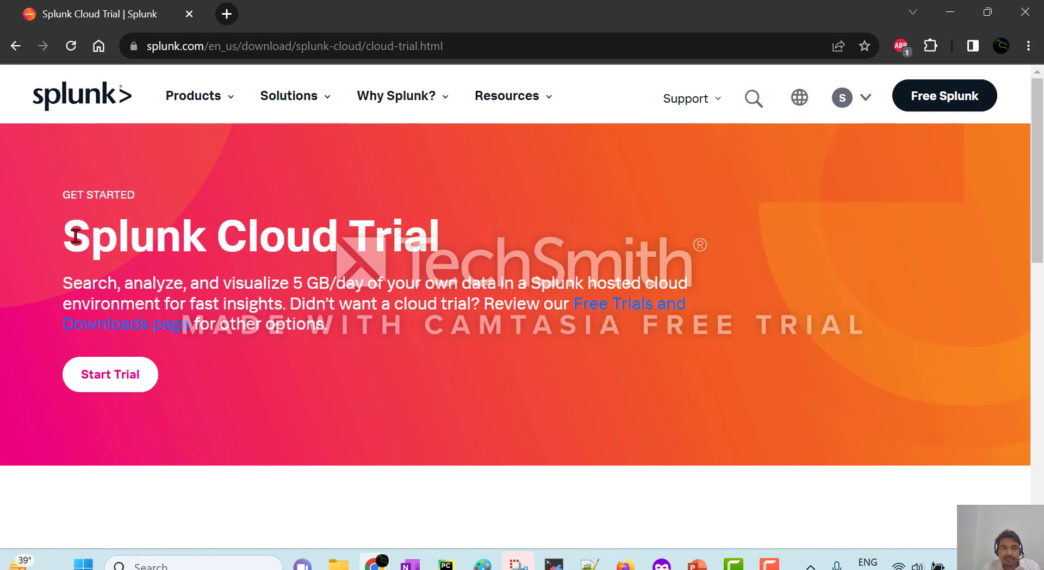
pyautogui.moveTo(75, 235); pyautogui.dragTo(438, 233)
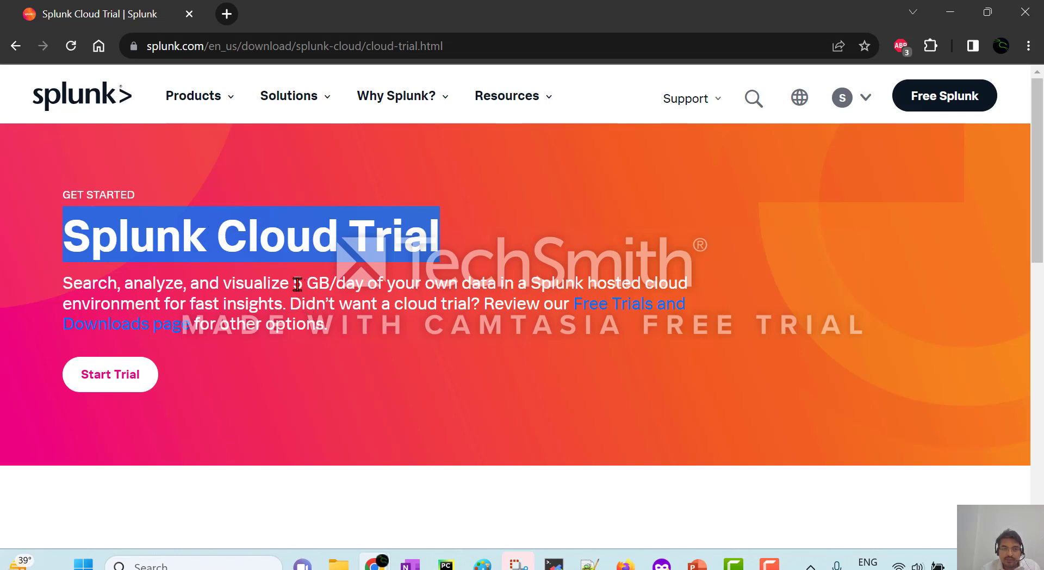
pyautogui.moveTo(298, 284); pyautogui.dragTo(370, 282)
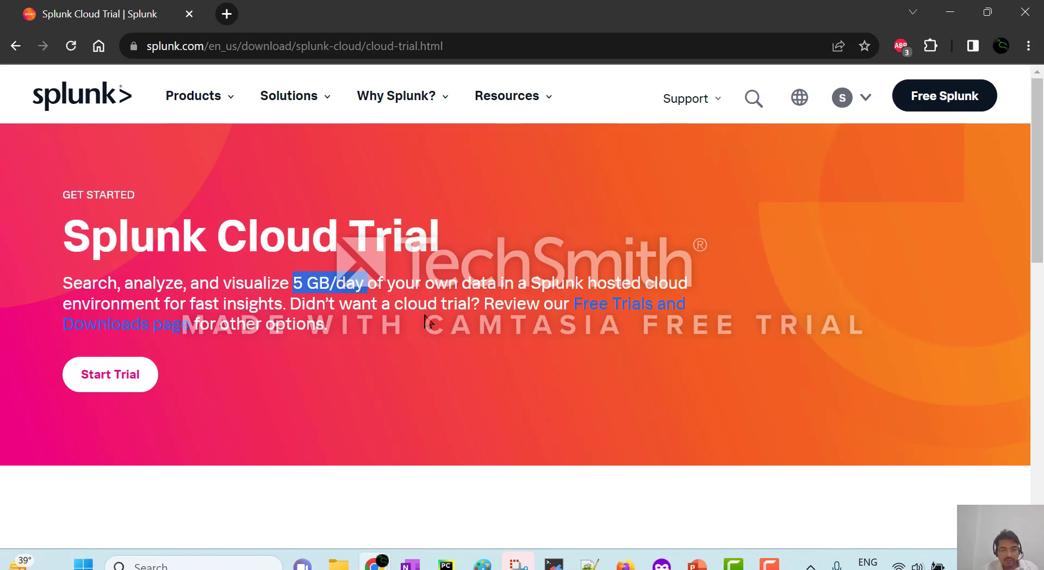
pyautogui.click(605, 314)
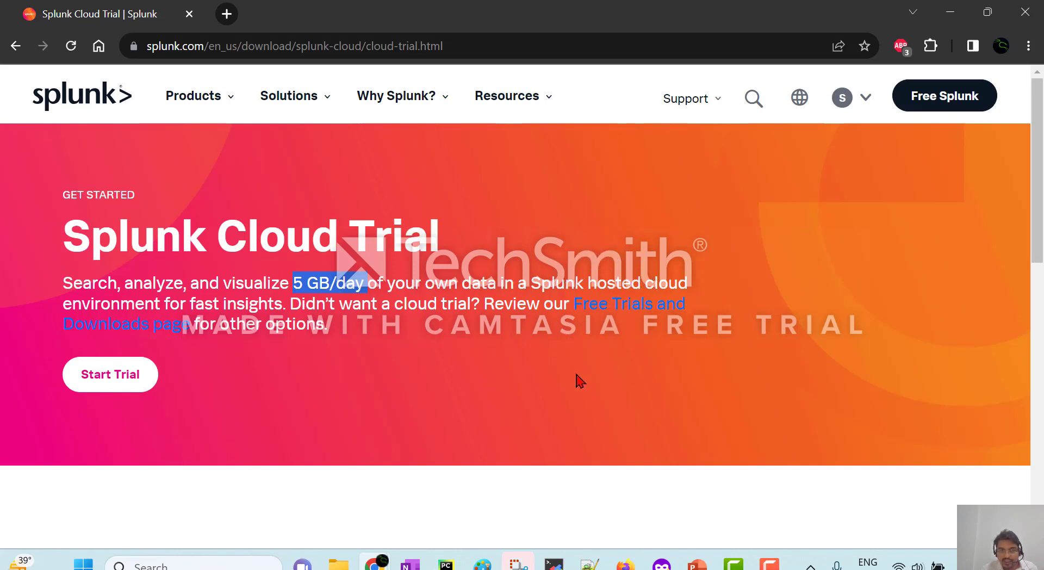
# Highlight the note about other trial options and follow the Free Trials and Downloads link.
pyautogui.click(575, 320)
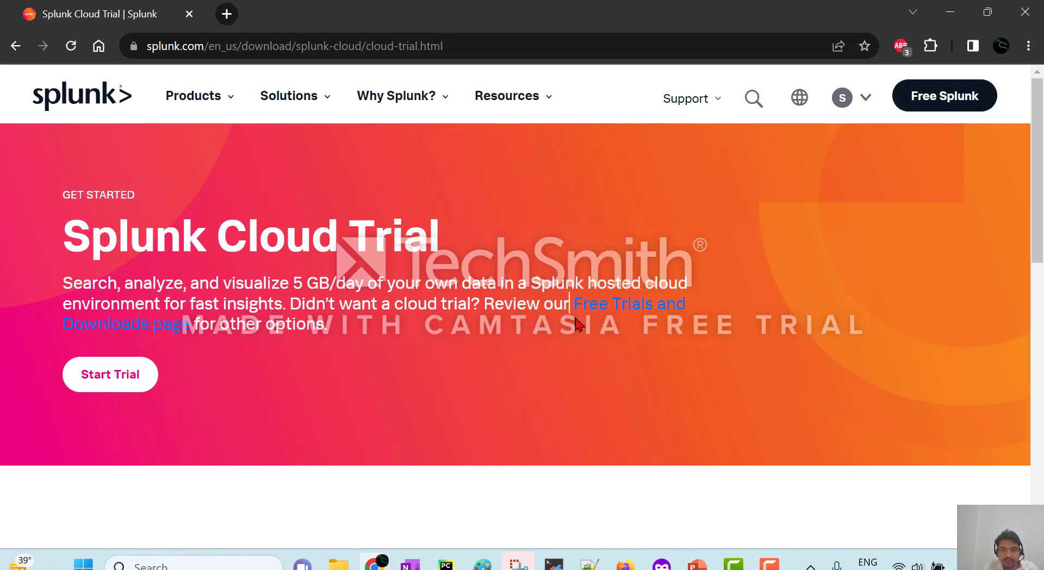
pyautogui.moveTo(577, 324); pyautogui.dragTo(396, 338)
pyautogui.moveTo(214, 329); pyautogui.dragTo(190, 326)
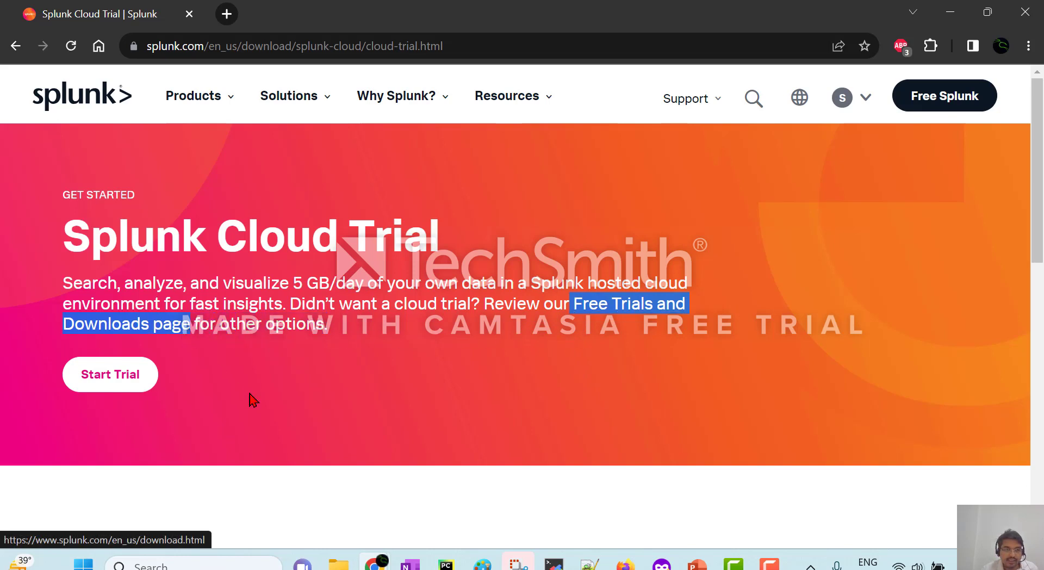
pyautogui.click(638, 315)
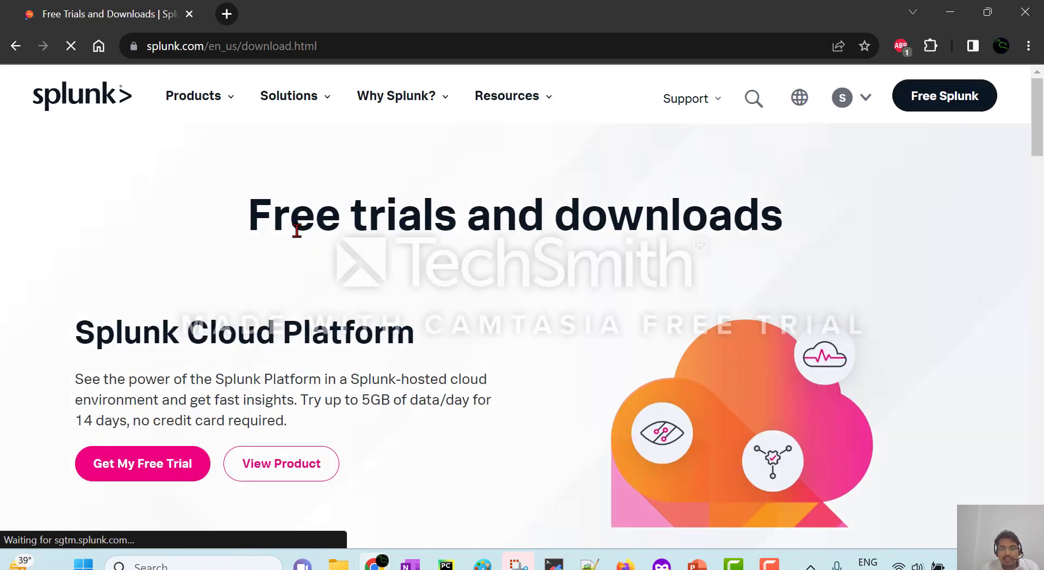
# Review the Splunk Cloud Platform trial: 5GB of data/day, 14 days, no credit card.
pyautogui.moveTo(249, 214); pyautogui.dragTo(960, 147)
pyautogui.moveTo(1036, 106); pyautogui.dragTo(1027, 115)
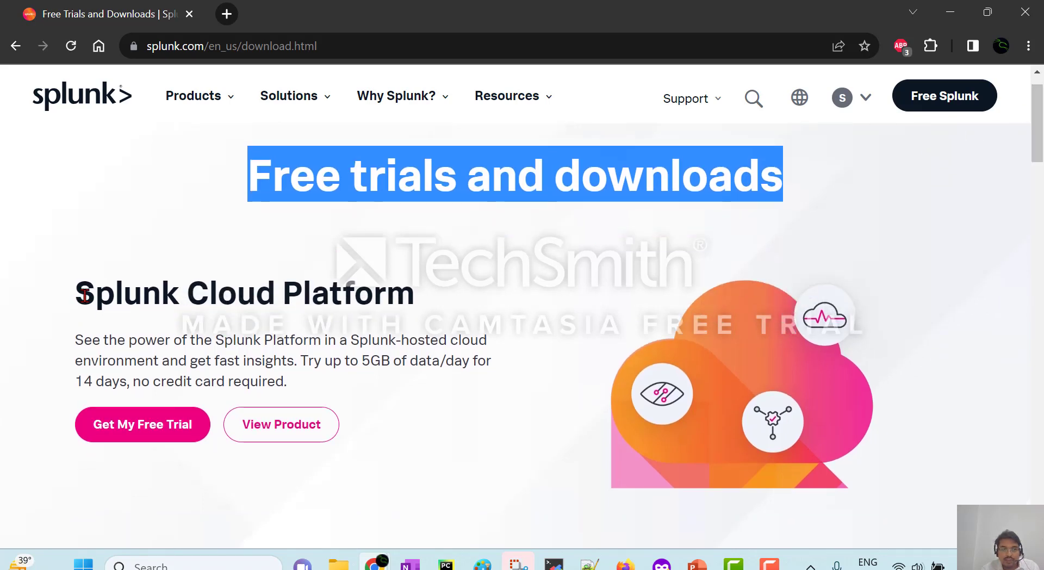
pyautogui.moveTo(77, 294); pyautogui.dragTo(419, 287)
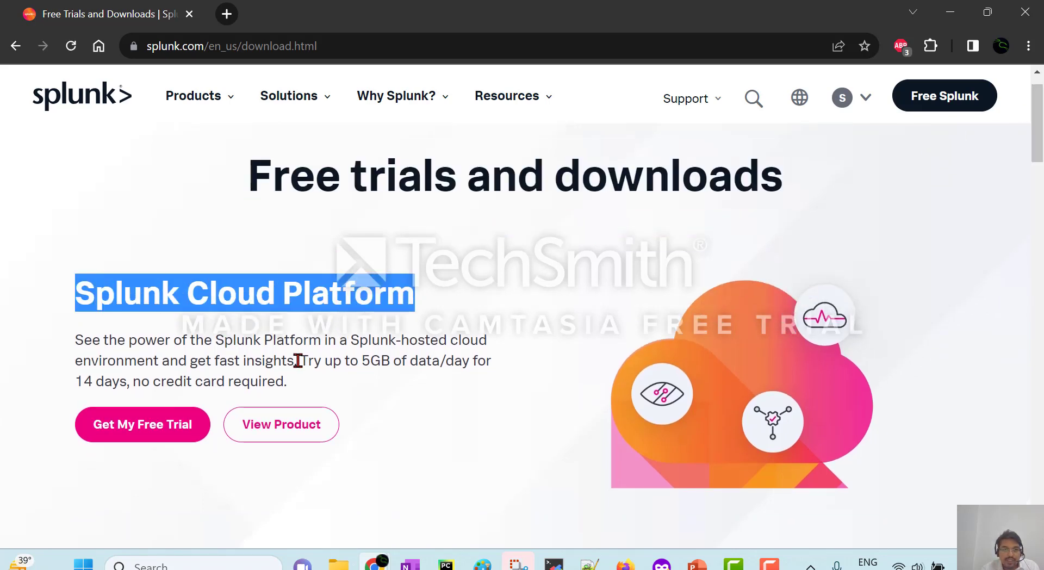
pyautogui.moveTo(359, 360); pyautogui.dragTo(471, 360)
pyautogui.moveTo(84, 382); pyautogui.dragTo(306, 384)
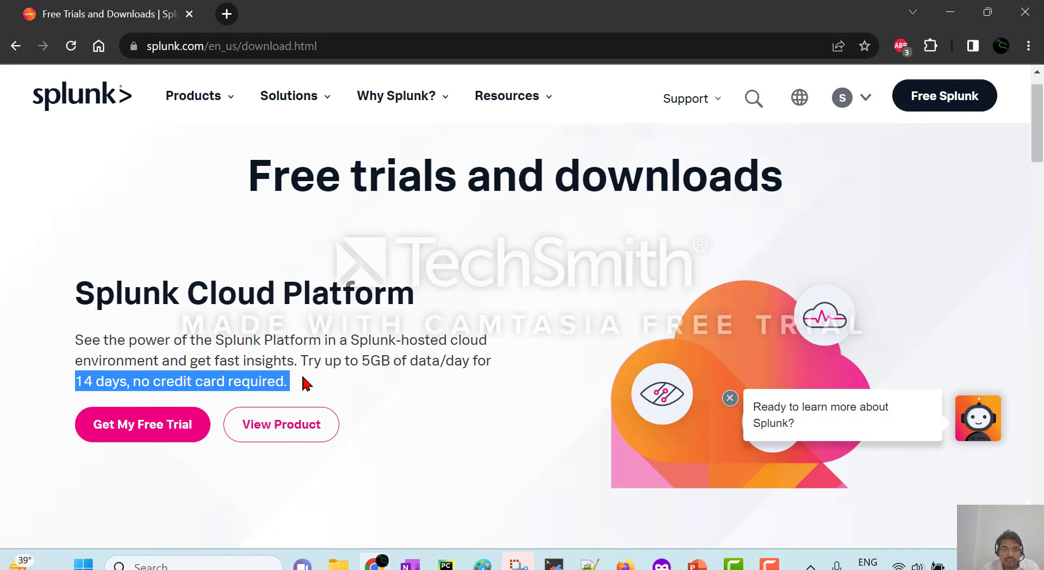
pyautogui.click(1028, 153)
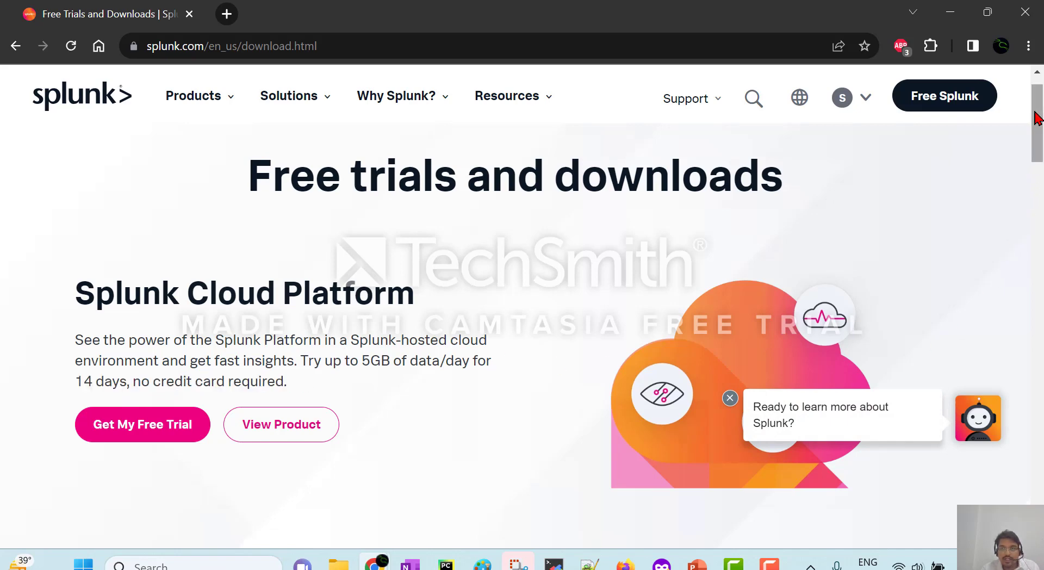
# Scroll to the Splunk Enterprise trial and highlight its 60-day, 500MB/day indexing terms.
pyautogui.moveTo(1037, 129); pyautogui.dragTo(1033, 185)
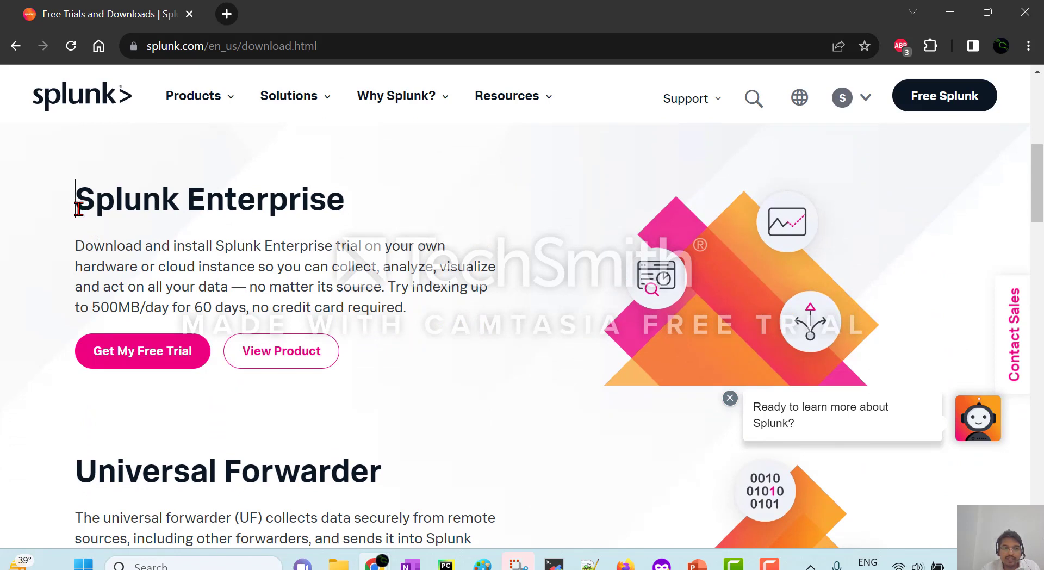
pyautogui.moveTo(76, 208); pyautogui.dragTo(350, 223)
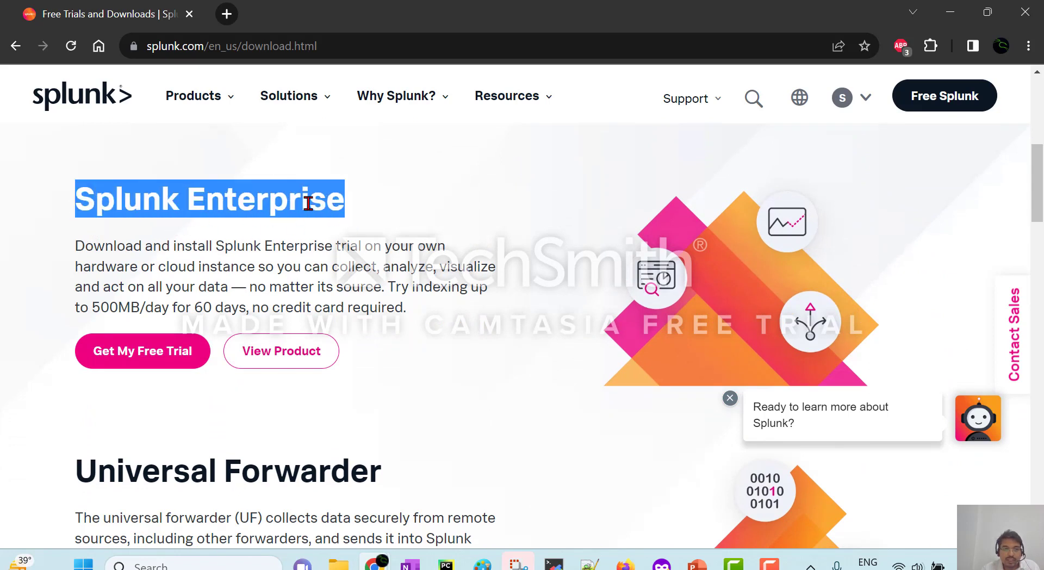
pyautogui.click(265, 246)
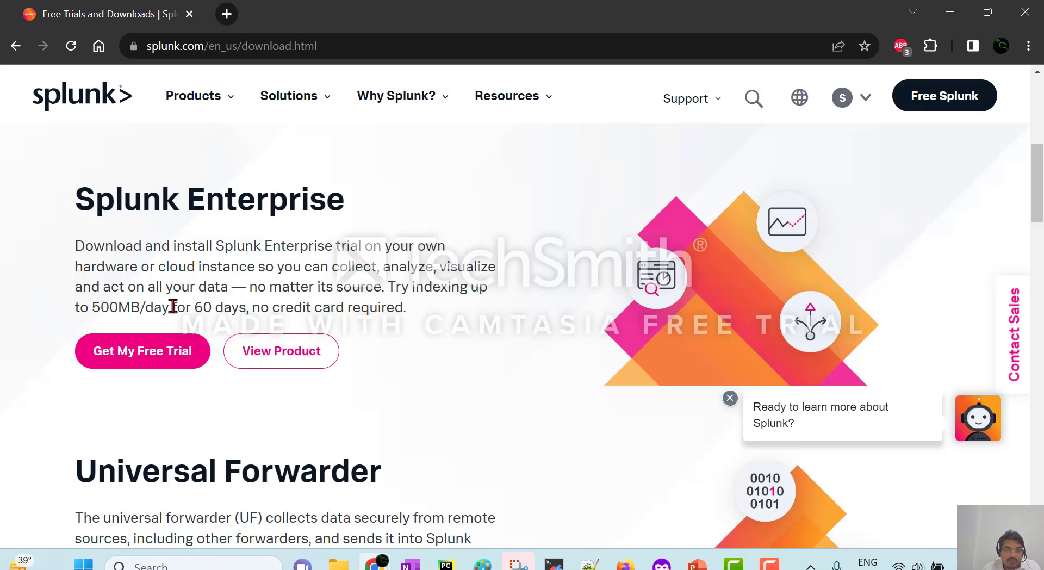
pyautogui.moveTo(173, 307); pyautogui.dragTo(240, 304)
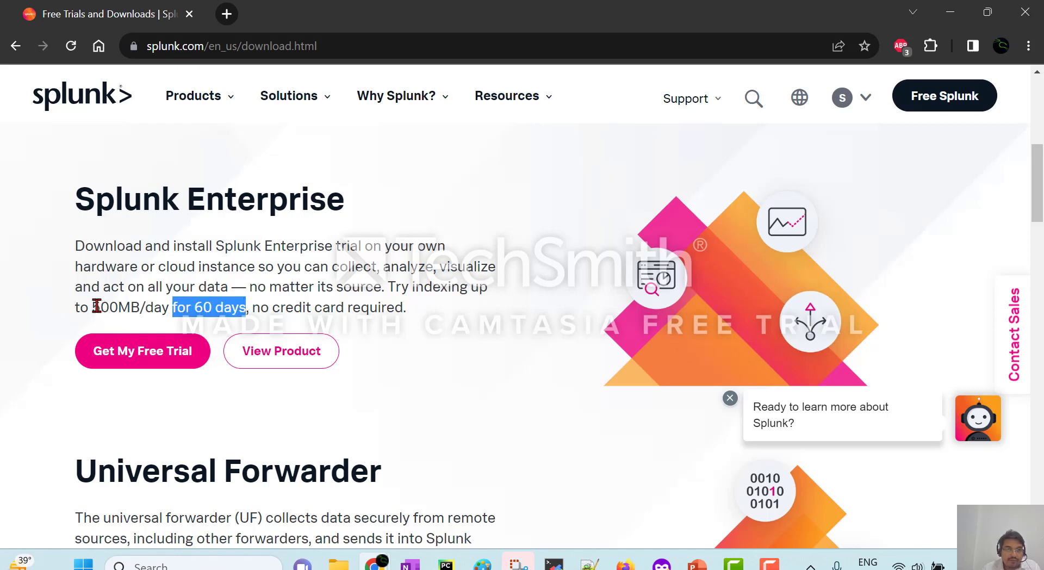
pyautogui.moveTo(91, 306); pyautogui.dragTo(167, 308)
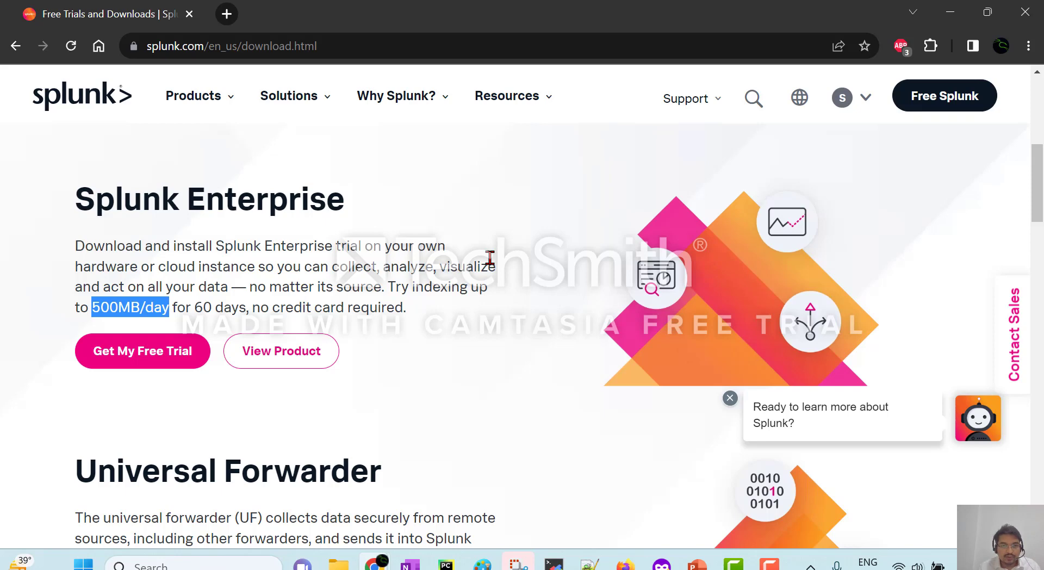
# Launch the splunk-9.1.0.1 .msi installer from the D:\Splunk Software folder.
pyautogui.hotkey('alt', 'Tab')
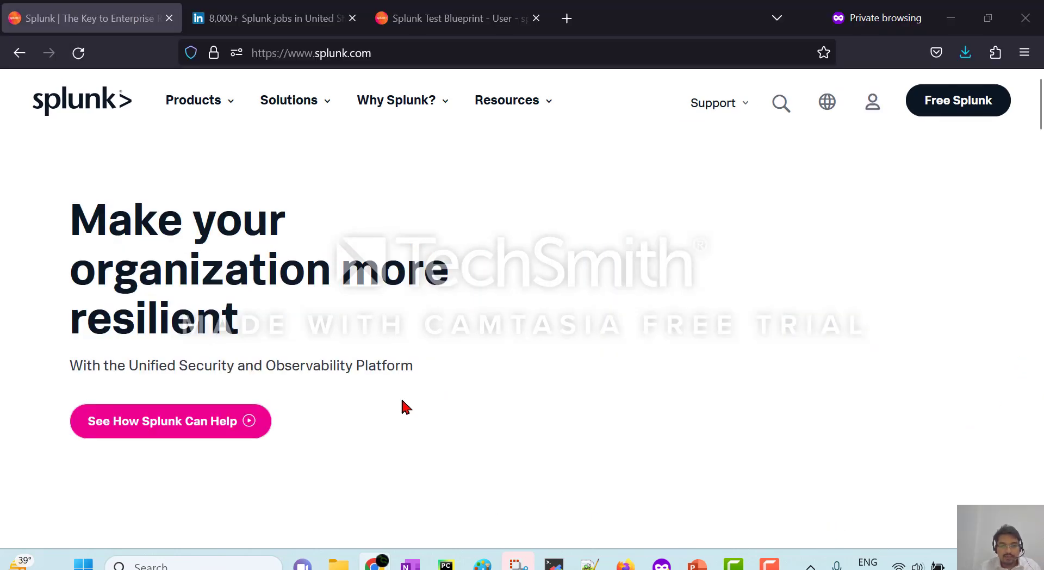
pyautogui.moveTo(354, 566)
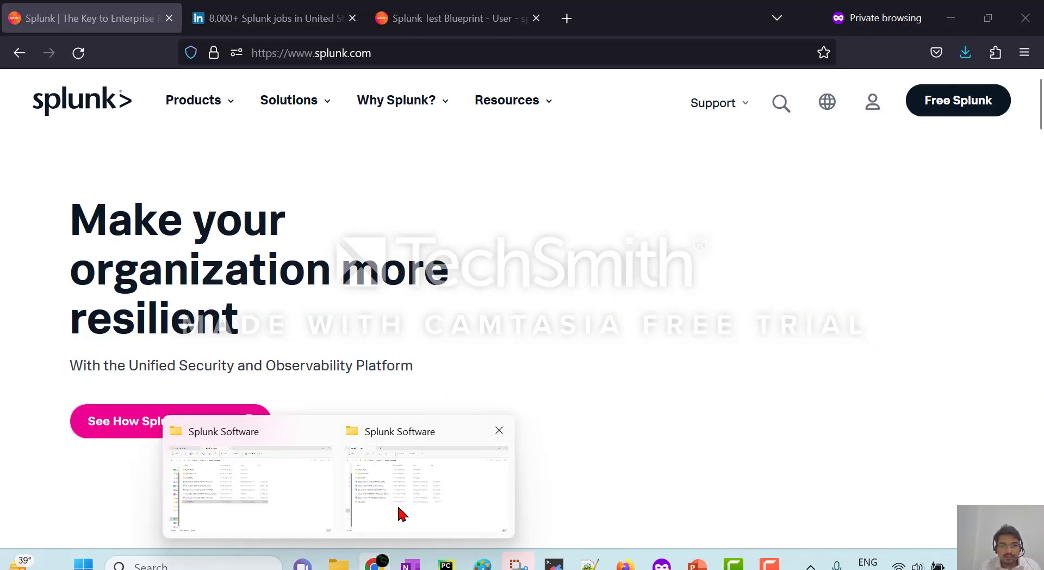
pyautogui.click(403, 513)
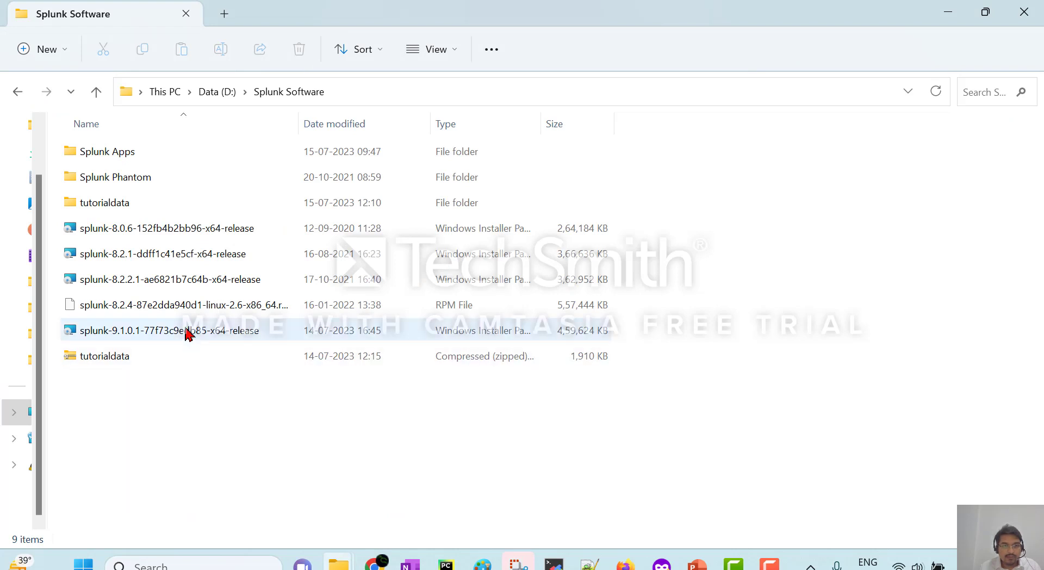
pyautogui.click(132, 338)
pyautogui.click(223, 462)
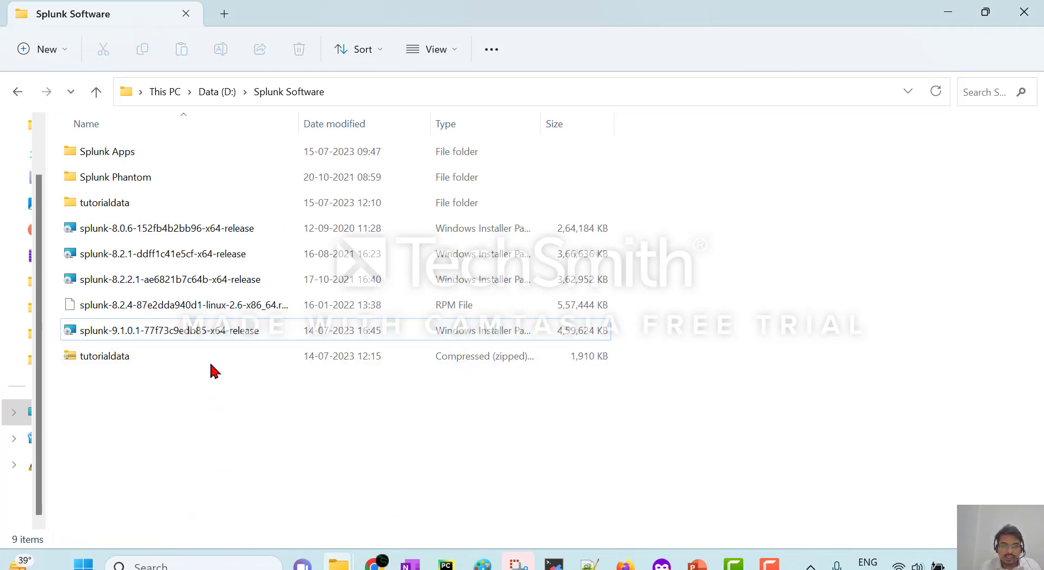
pyautogui.click(207, 339)
pyautogui.doubleClick(209, 340)
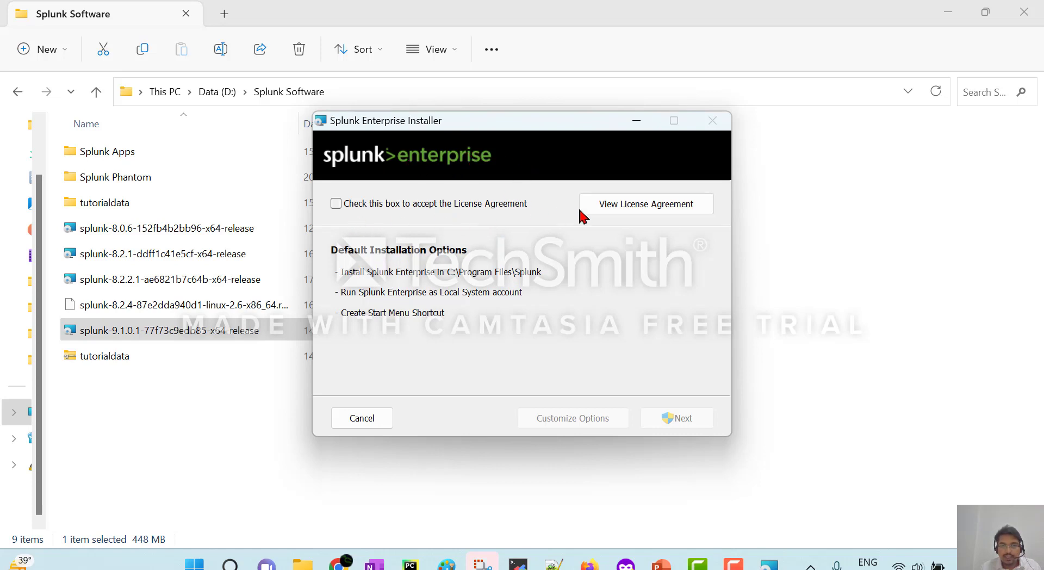
# Accept the license, set an administrator username and password, and start installing Splunk Enterprise.
pyautogui.click(336, 205)
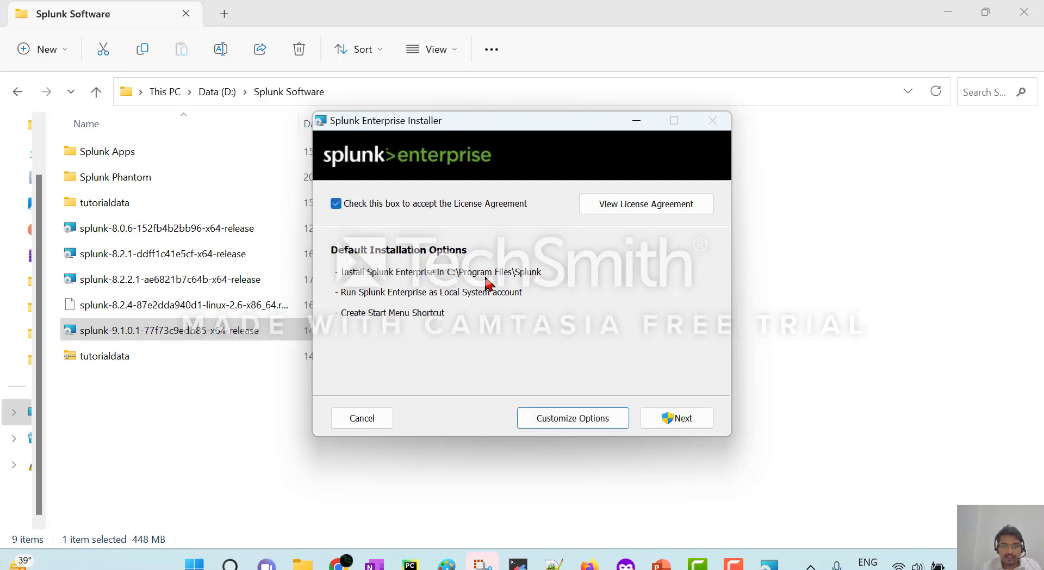
pyautogui.click(673, 422)
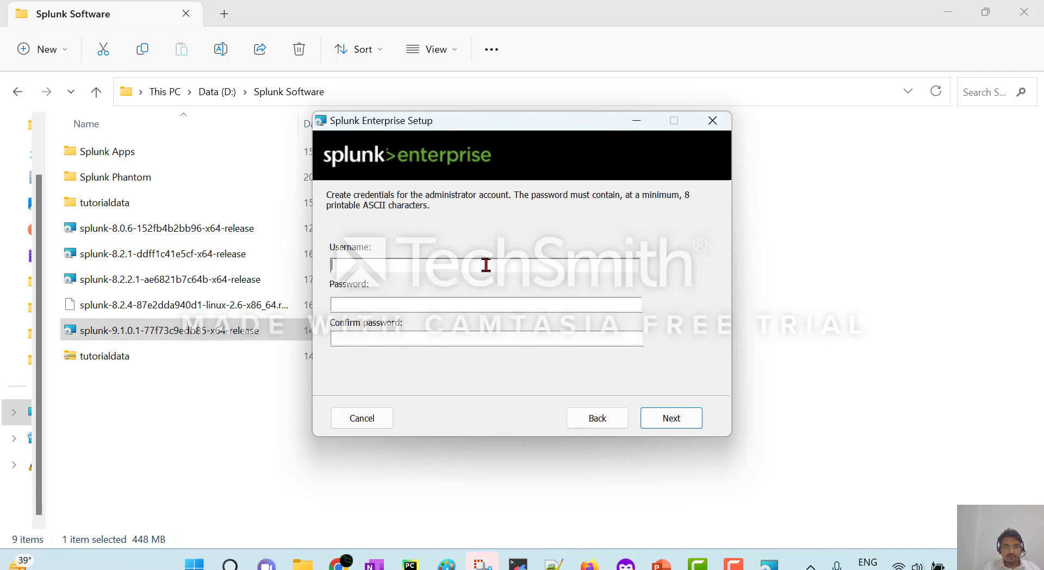
pyautogui.press('Tab')
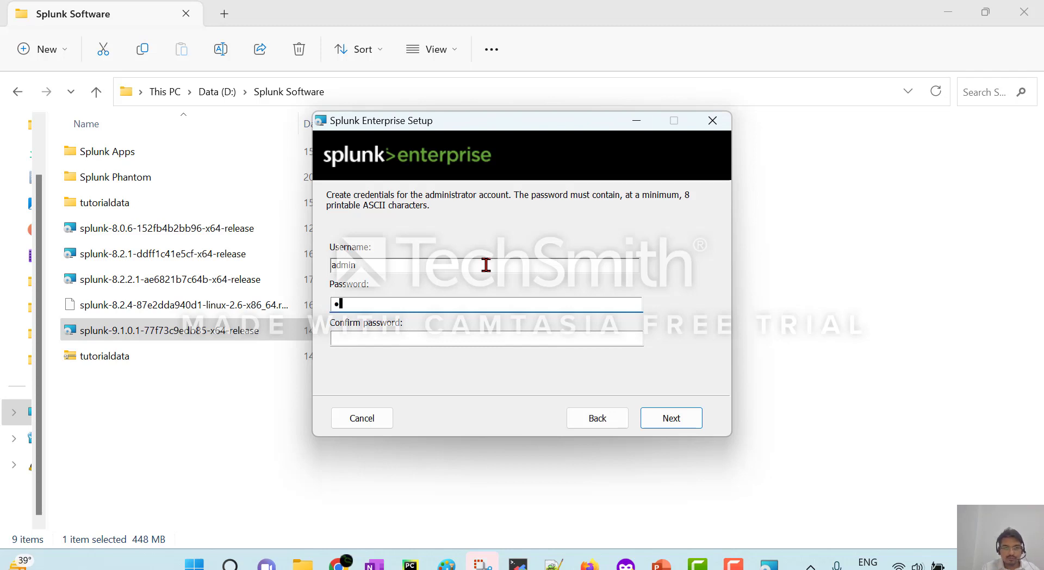
pyautogui.press('Tab')
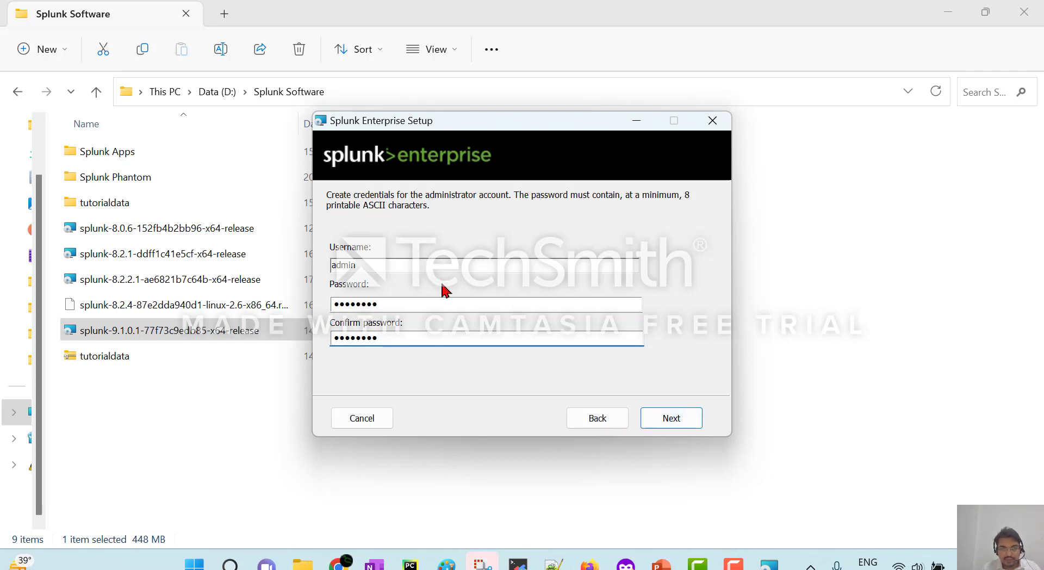
pyautogui.click(420, 336)
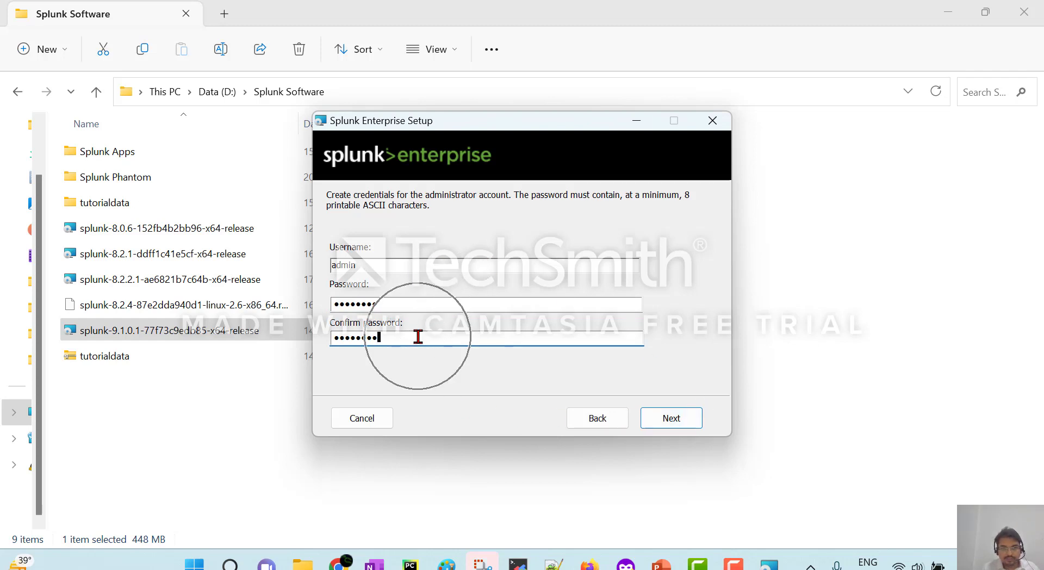
pyautogui.click(677, 420)
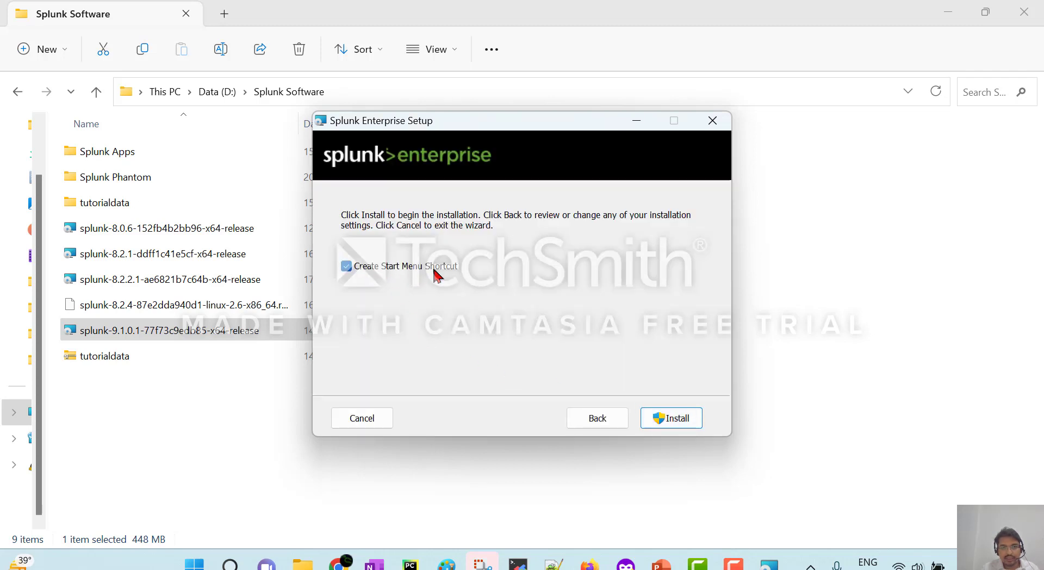
pyautogui.click(677, 419)
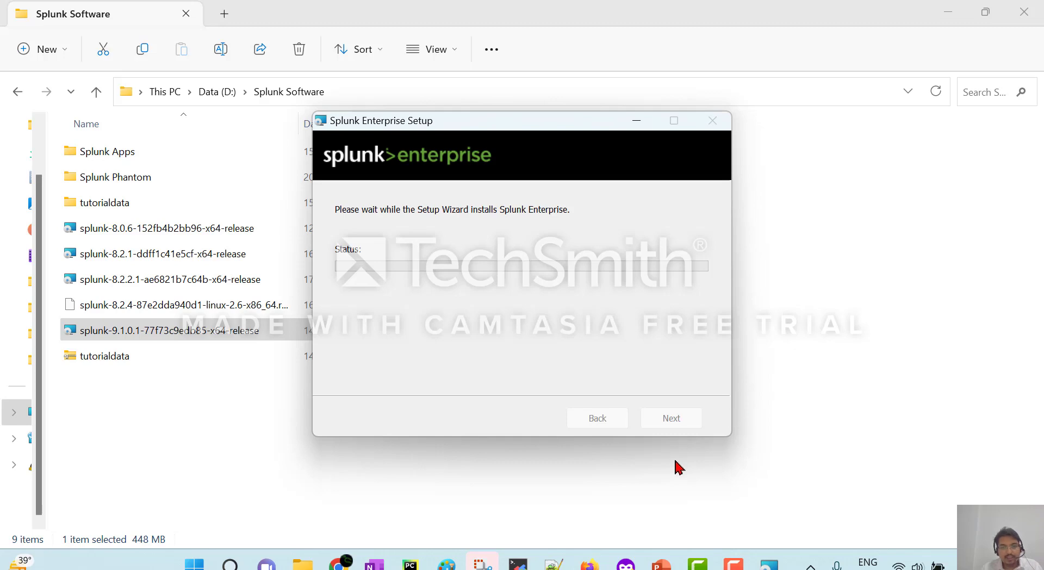
pyautogui.click(626, 564)
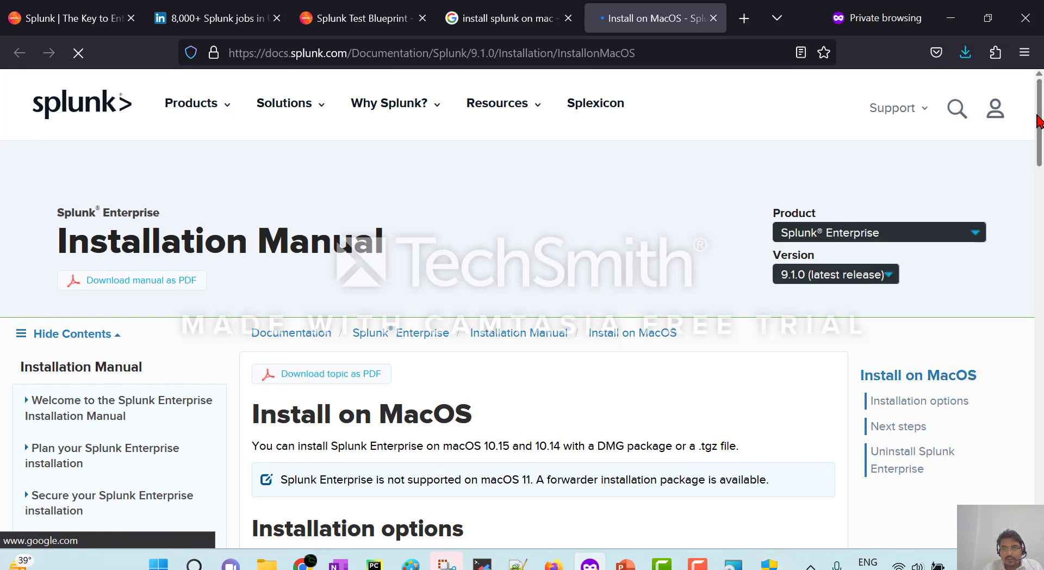
pyautogui.scroll(-3, 1034, 157)
pyautogui.moveTo(1035, 157); pyautogui.dragTo(1035, 189)
pyautogui.click(928, 235)
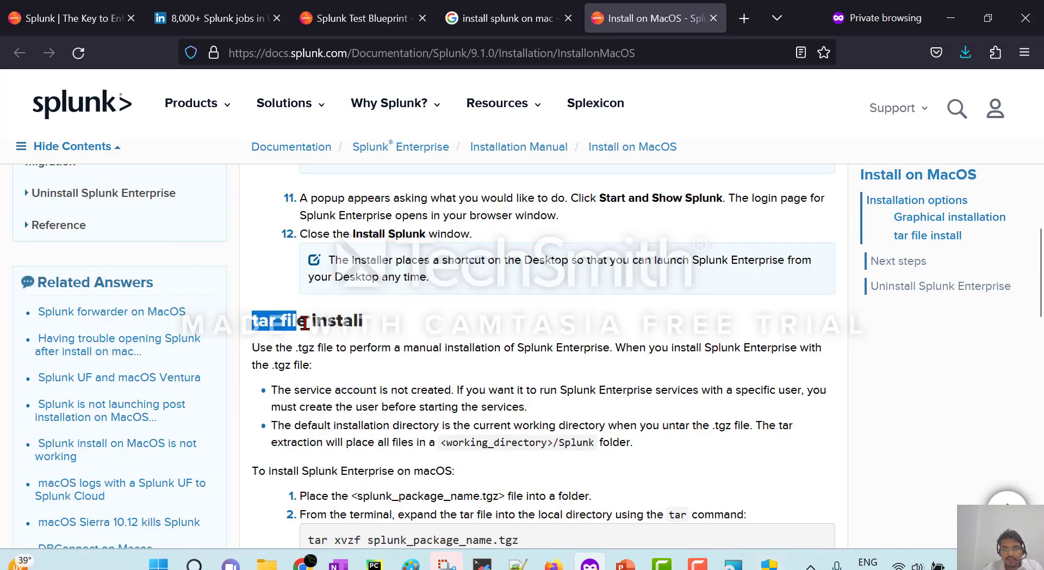
pyautogui.moveTo(1029, 287); pyautogui.dragTo(986, 152)
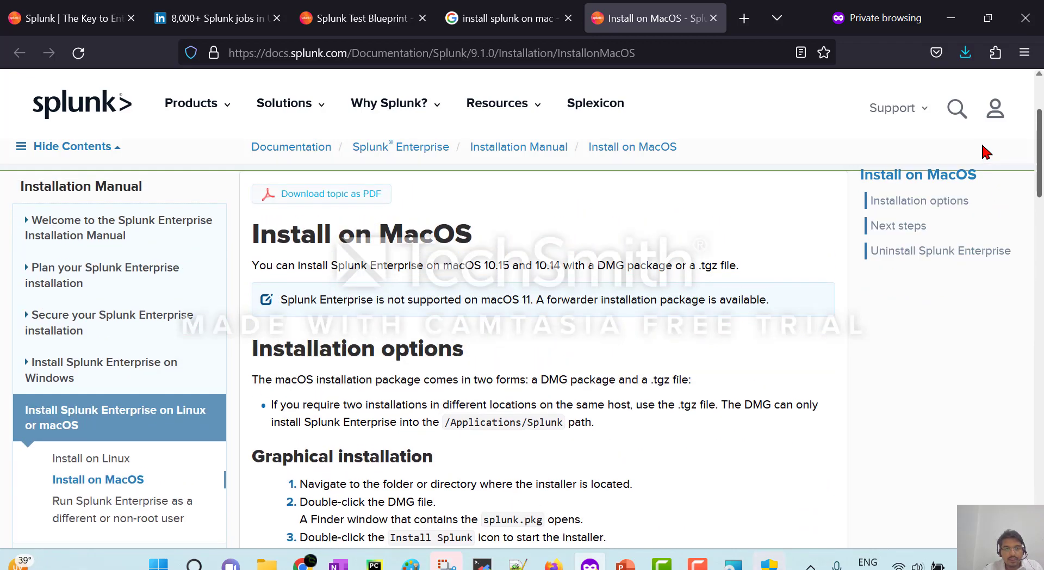
pyautogui.scroll(-2, 100, 316)
pyautogui.click(100, 313)
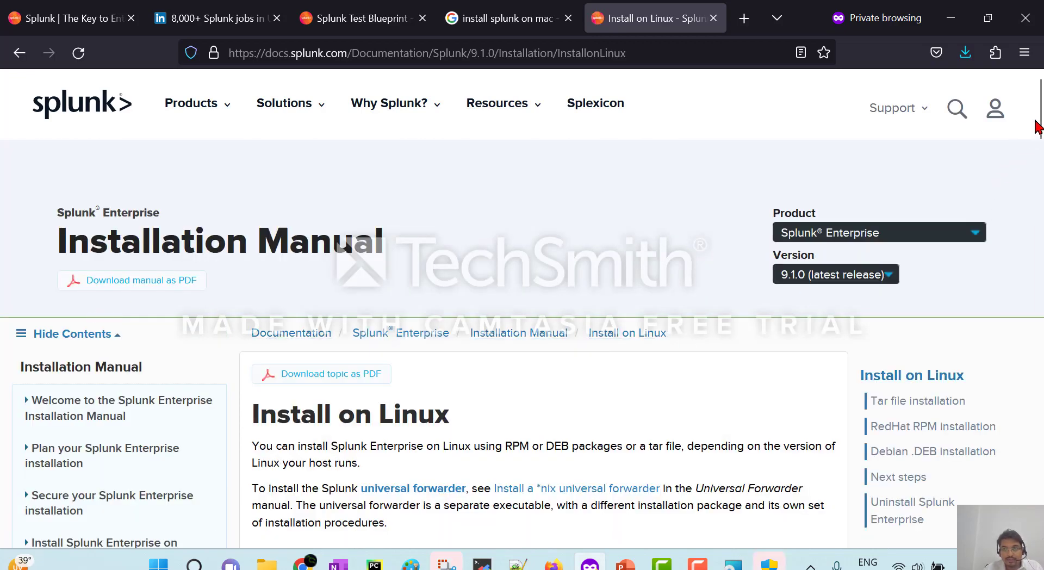
pyautogui.moveTo(1039, 115); pyautogui.dragTo(1030, 165)
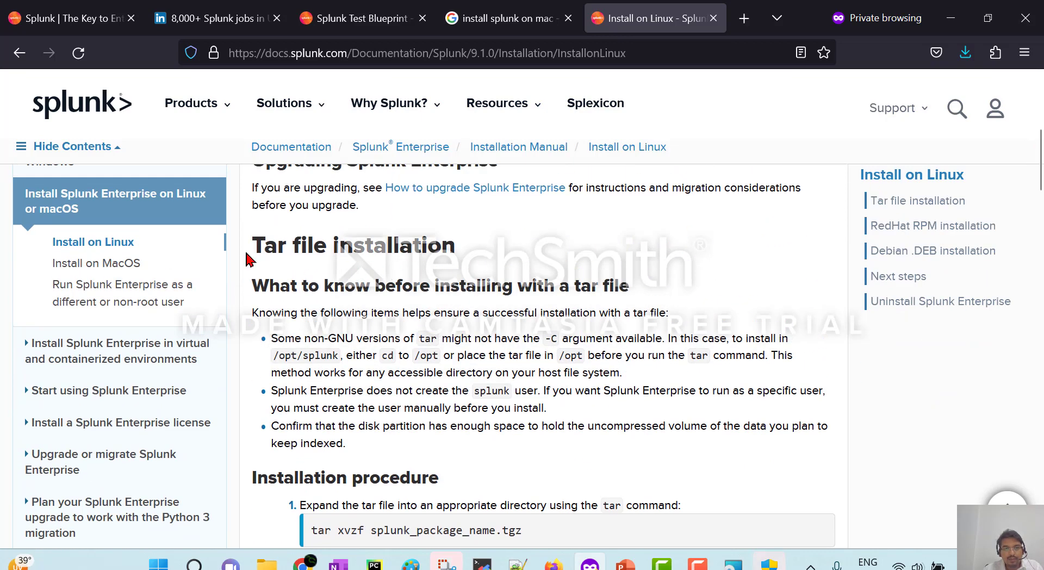
pyautogui.moveTo(250, 252); pyautogui.dragTo(458, 249)
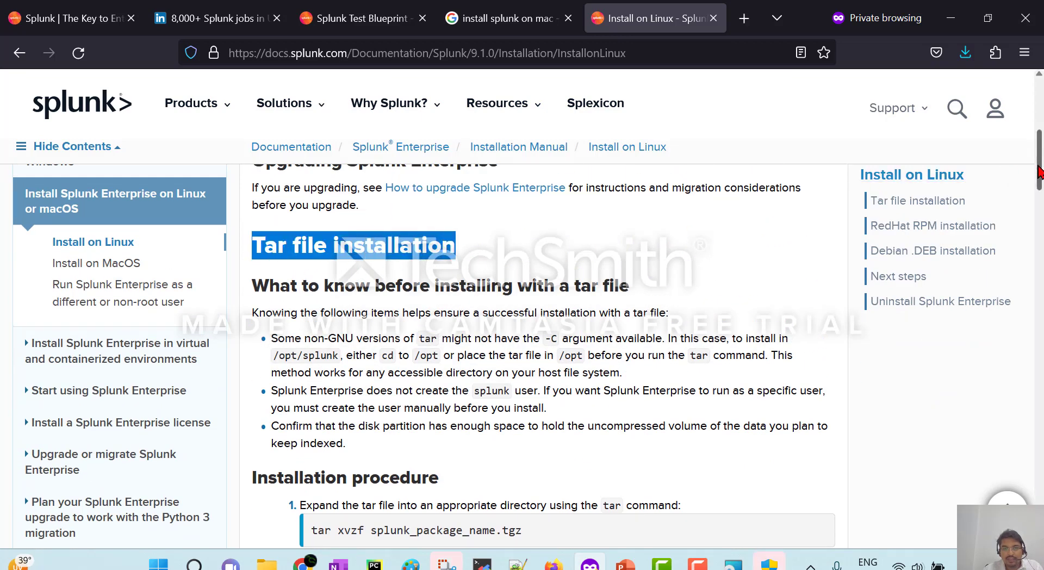
pyautogui.moveTo(1036, 163); pyautogui.dragTo(1035, 231)
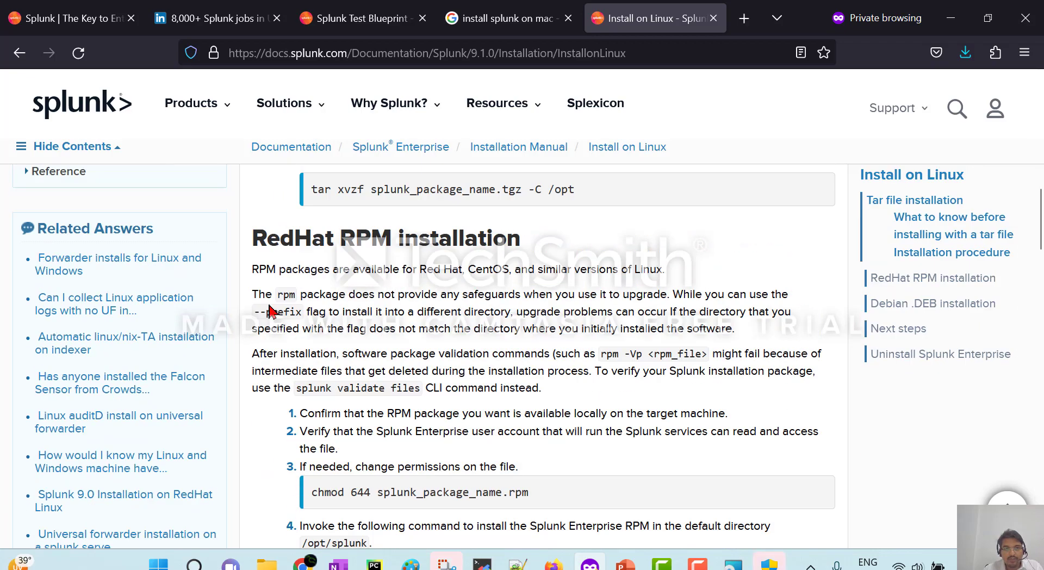
pyautogui.moveTo(257, 238); pyautogui.dragTo(546, 239)
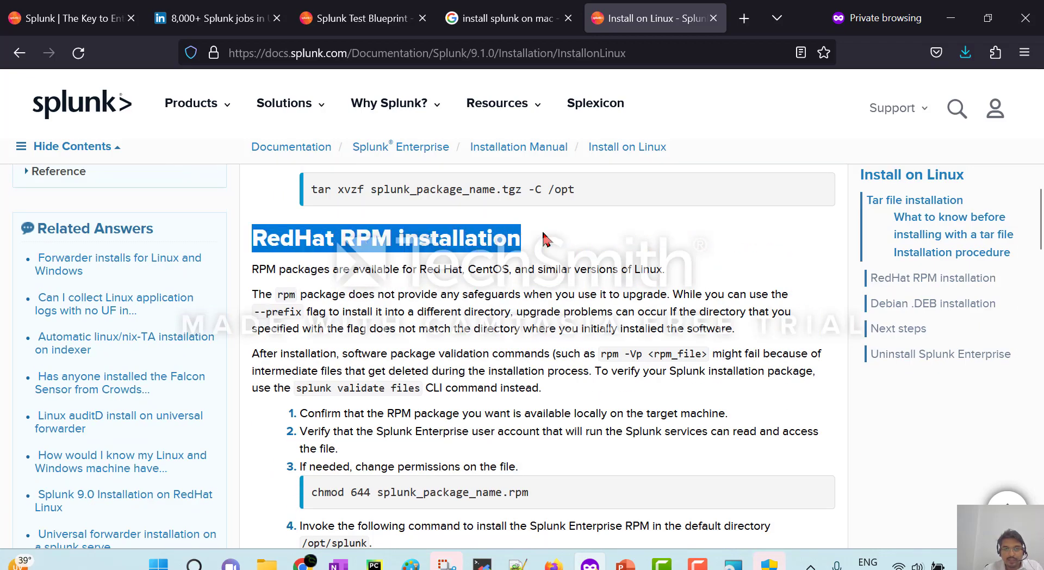
pyautogui.moveTo(1039, 228); pyautogui.dragTo(1035, 305)
pyautogui.moveTo(253, 337); pyautogui.dragTo(533, 338)
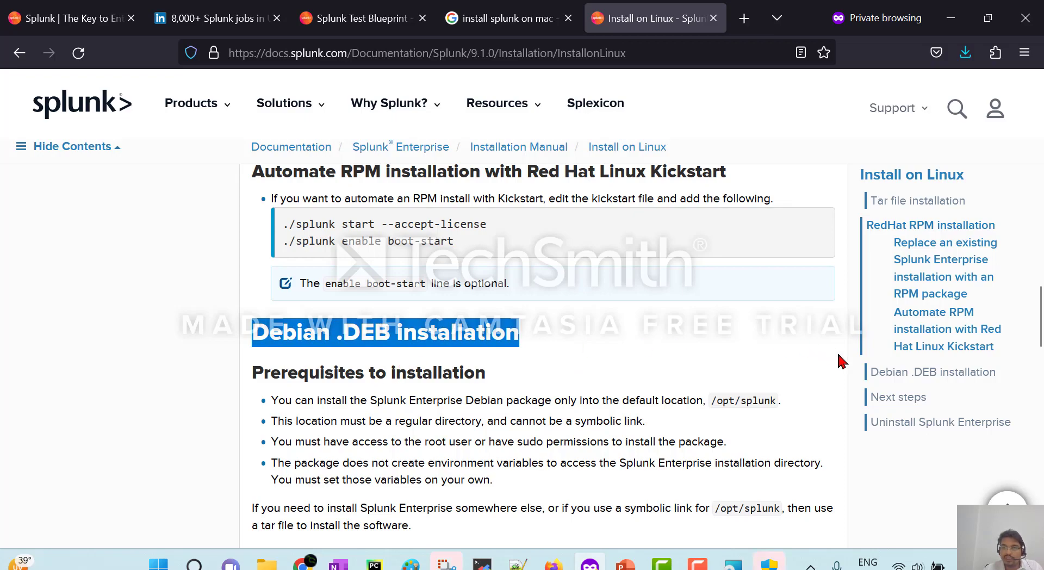
pyautogui.moveTo(1039, 335); pyautogui.dragTo(1025, 279)
pyautogui.scroll(10, 1019, 222)
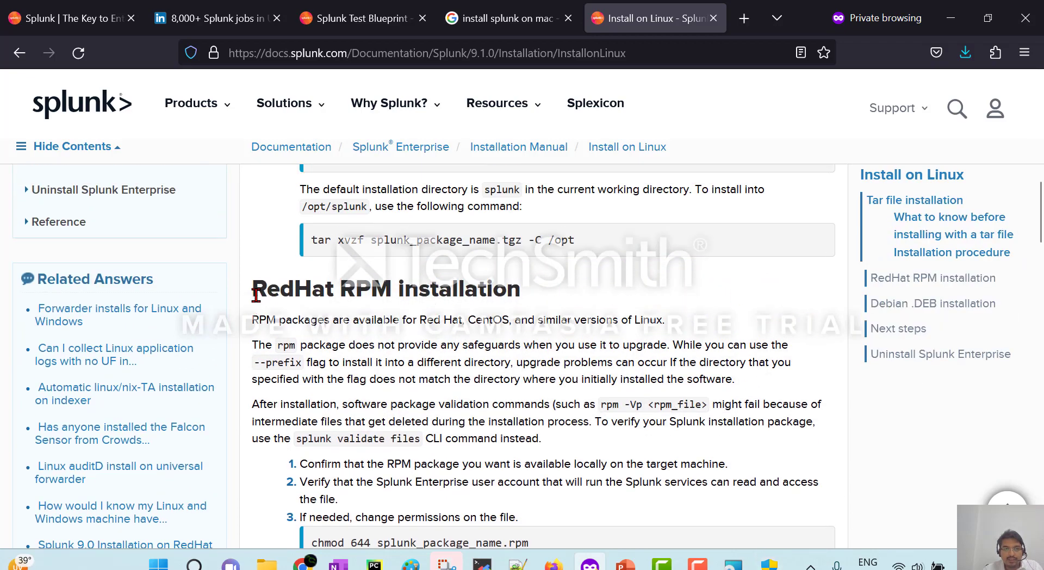
pyautogui.moveTo(256, 294); pyautogui.dragTo(598, 292)
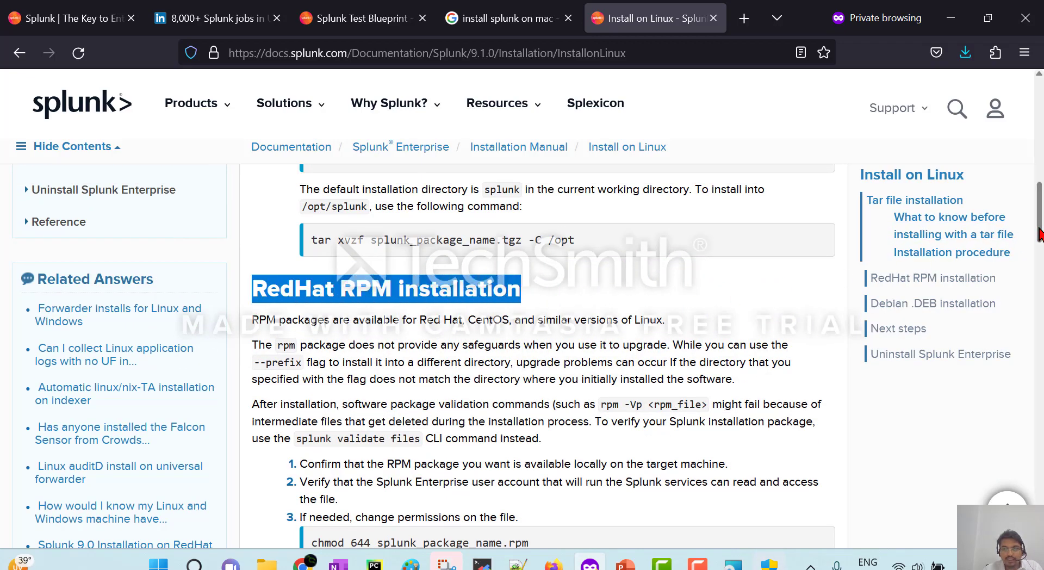
pyautogui.moveTo(1039, 234); pyautogui.dragTo(1039, 180)
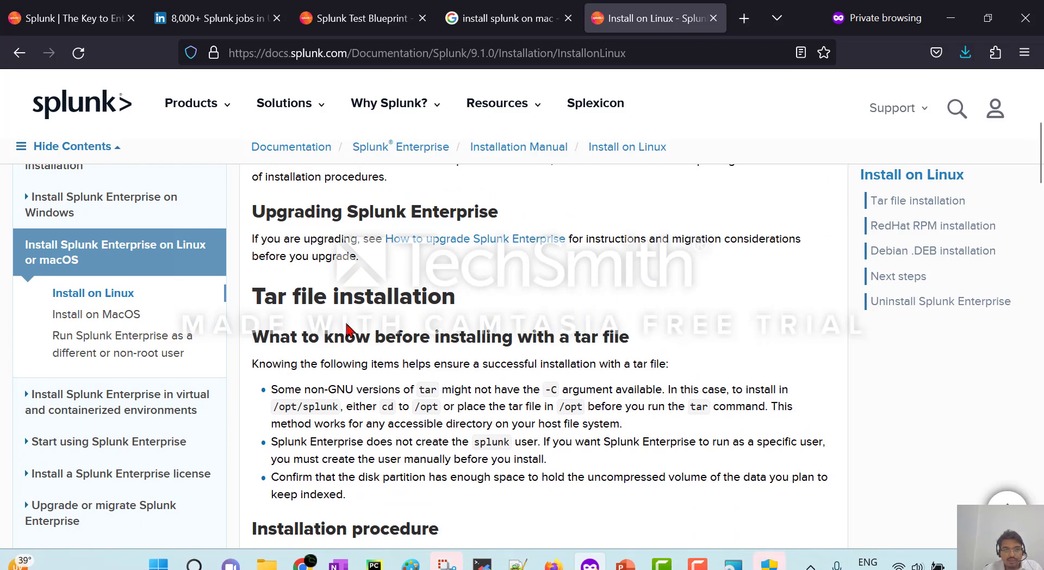
pyautogui.click(128, 320)
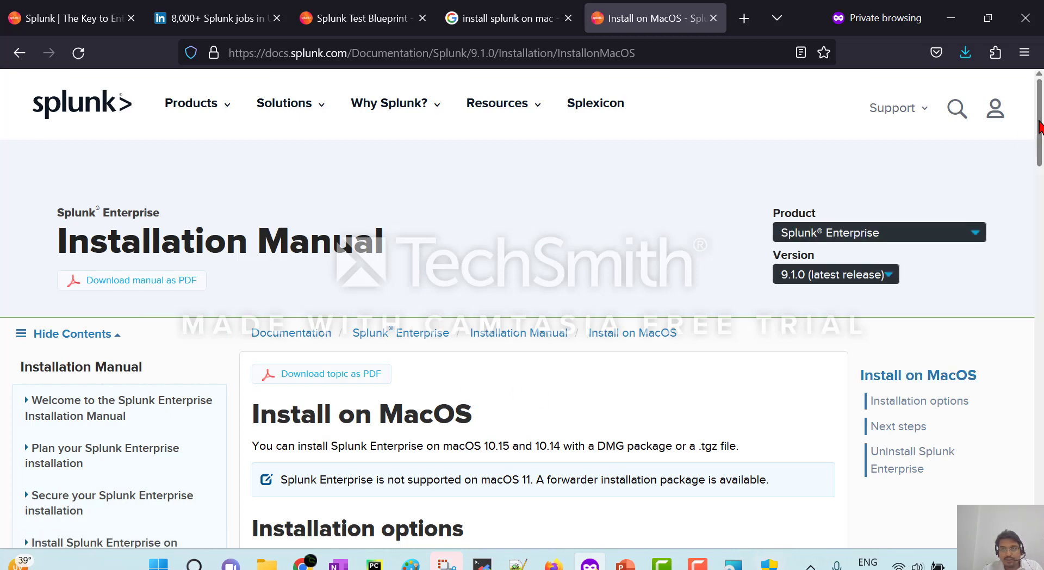
pyautogui.scroll(-1, 1040, 157)
pyautogui.moveTo(1040, 158); pyautogui.dragTo(1040, 172)
pyautogui.moveTo(1040, 184); pyautogui.dragTo(1038, 264)
pyautogui.scroll(-5, 403, 354)
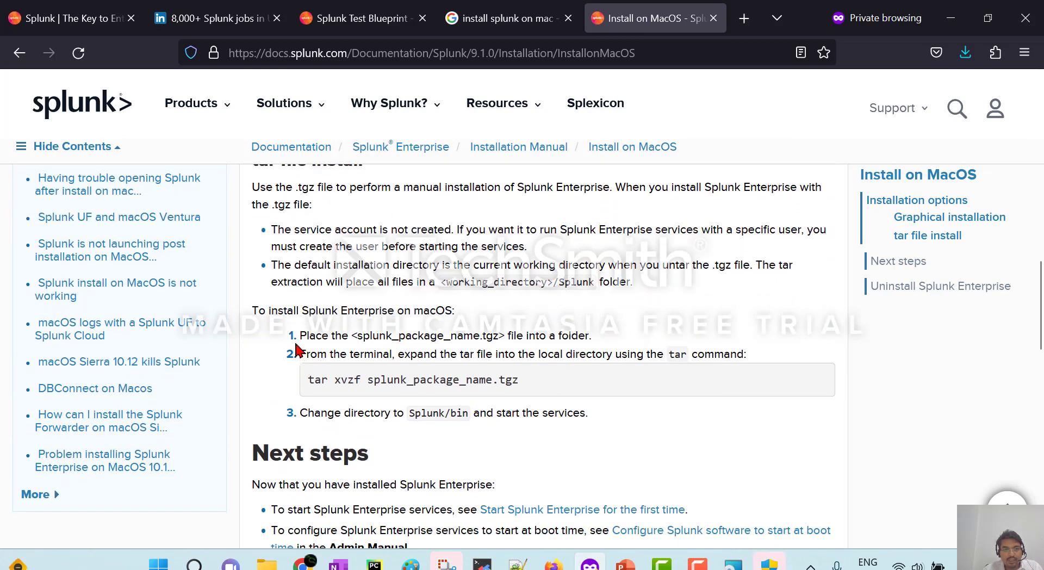
pyautogui.moveTo(352, 336); pyautogui.dragTo(505, 336)
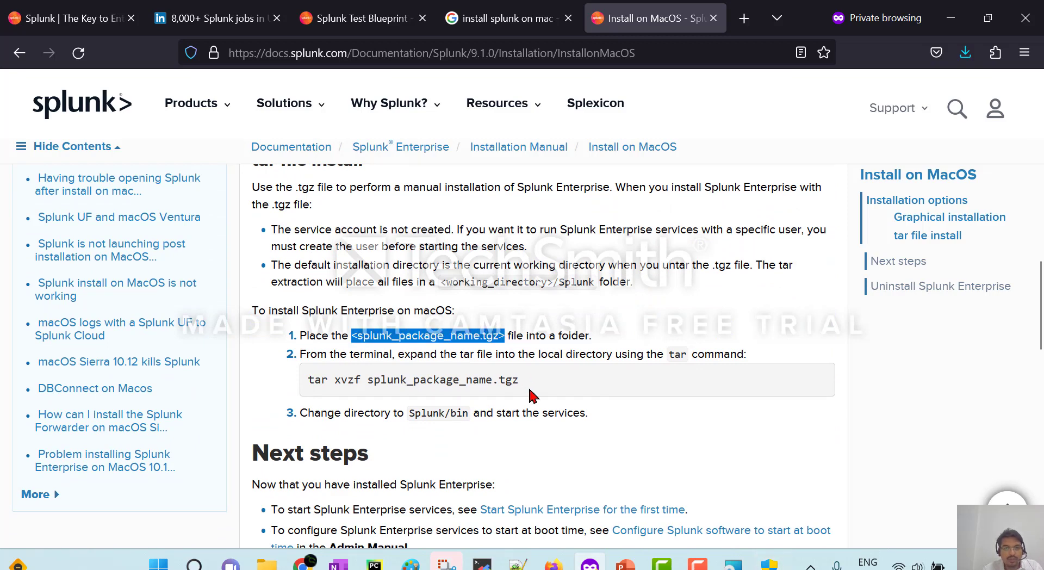
pyautogui.moveTo(309, 378); pyautogui.dragTo(590, 383)
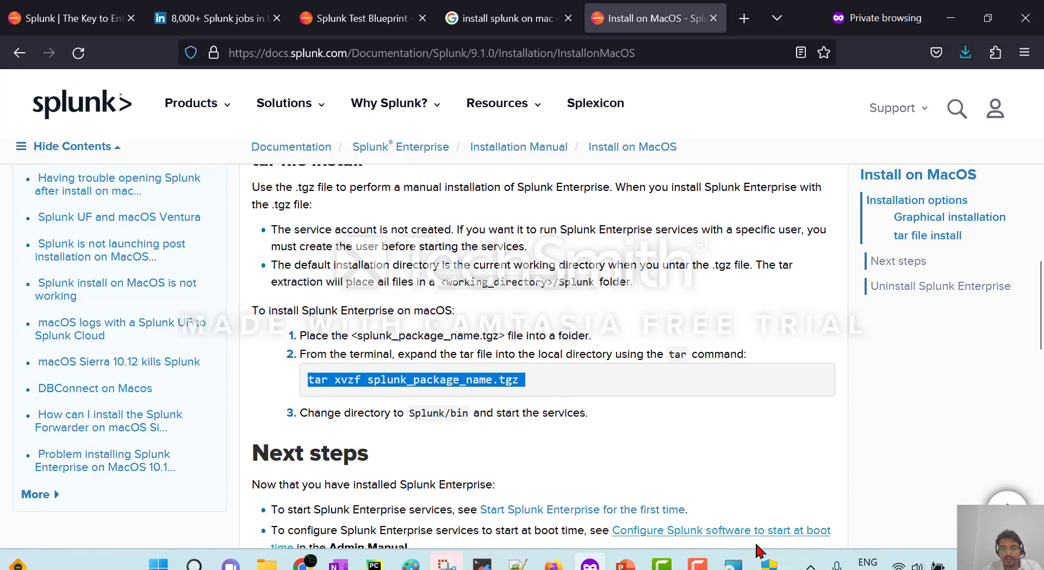
pyautogui.click(762, 563)
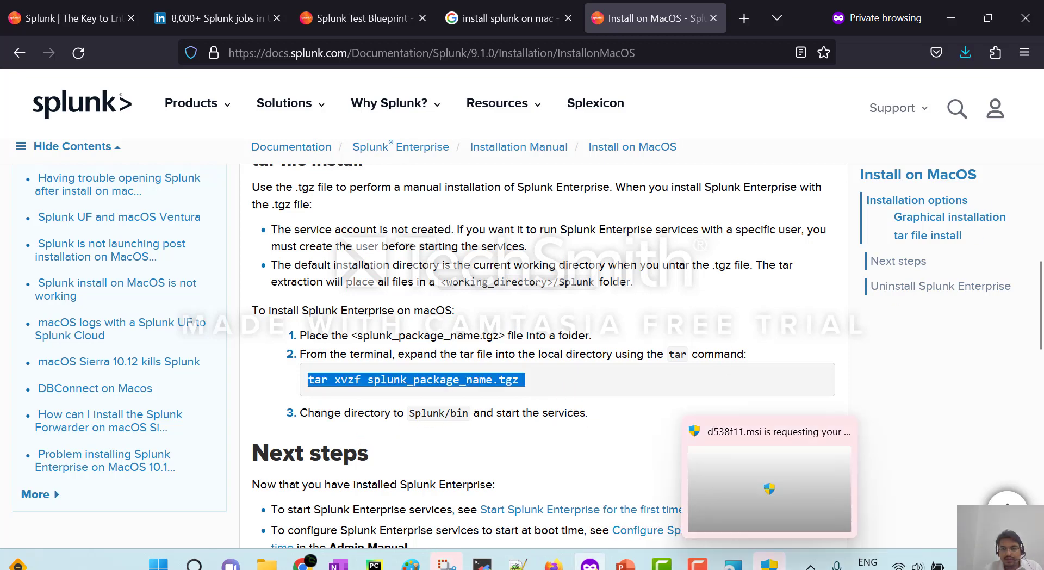
pyautogui.click(756, 484)
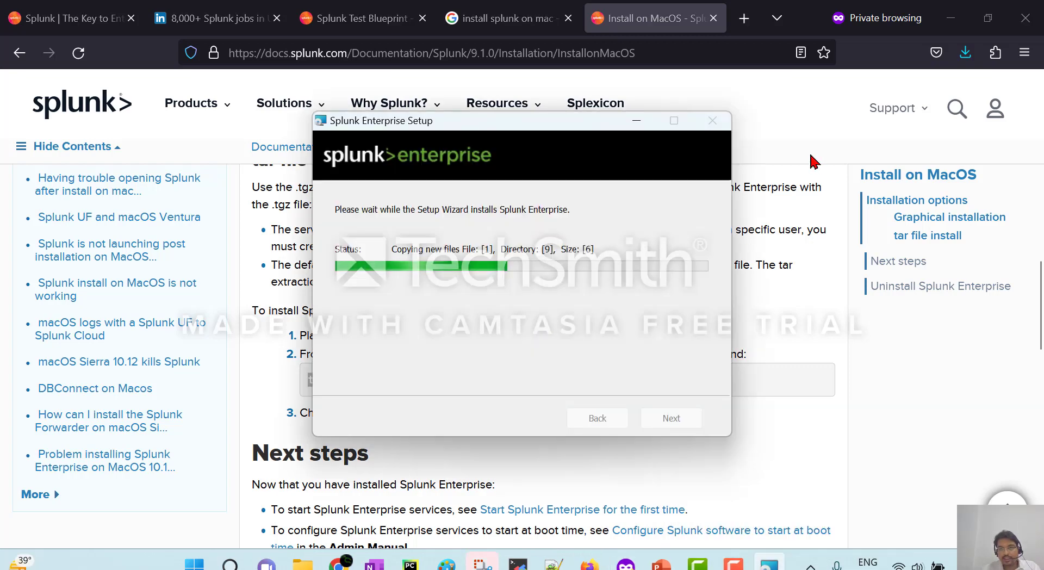
pyautogui.click(794, 125)
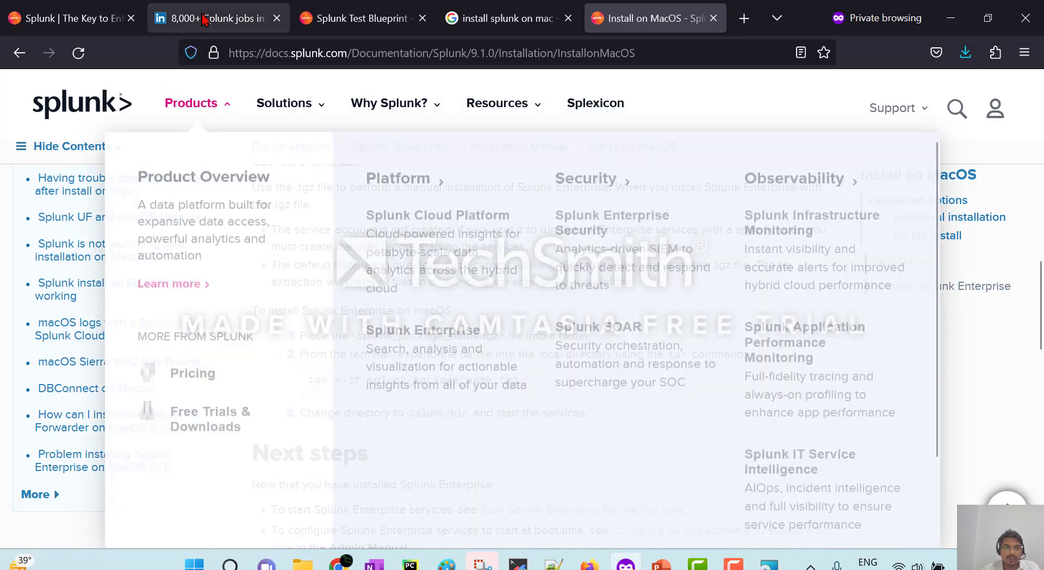
pyautogui.click(205, 19)
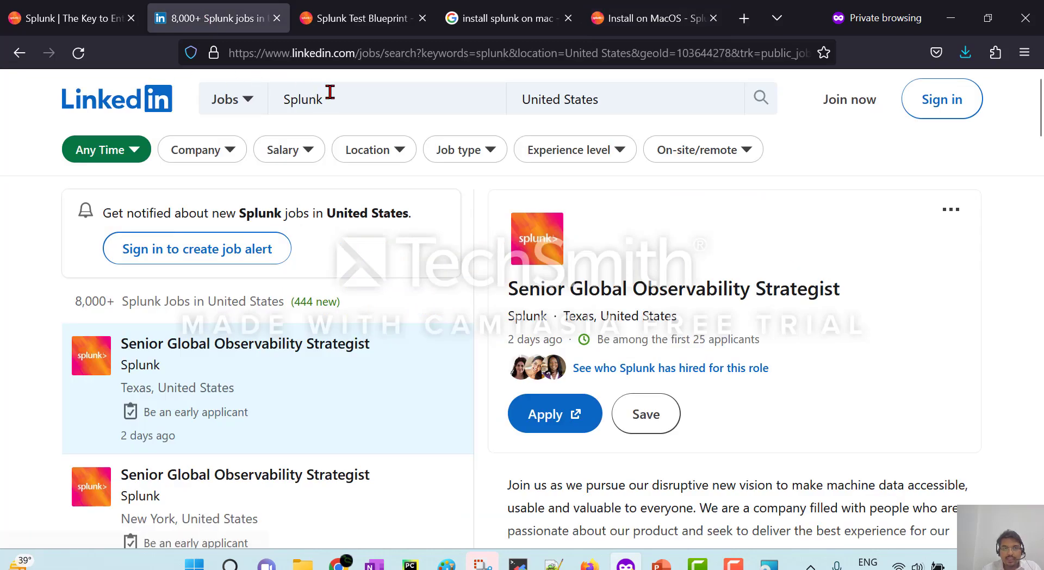
# Review the United States Splunk job results: 8,000+ jobs with 444 new.
pyautogui.moveTo(327, 97); pyautogui.dragTo(286, 99)
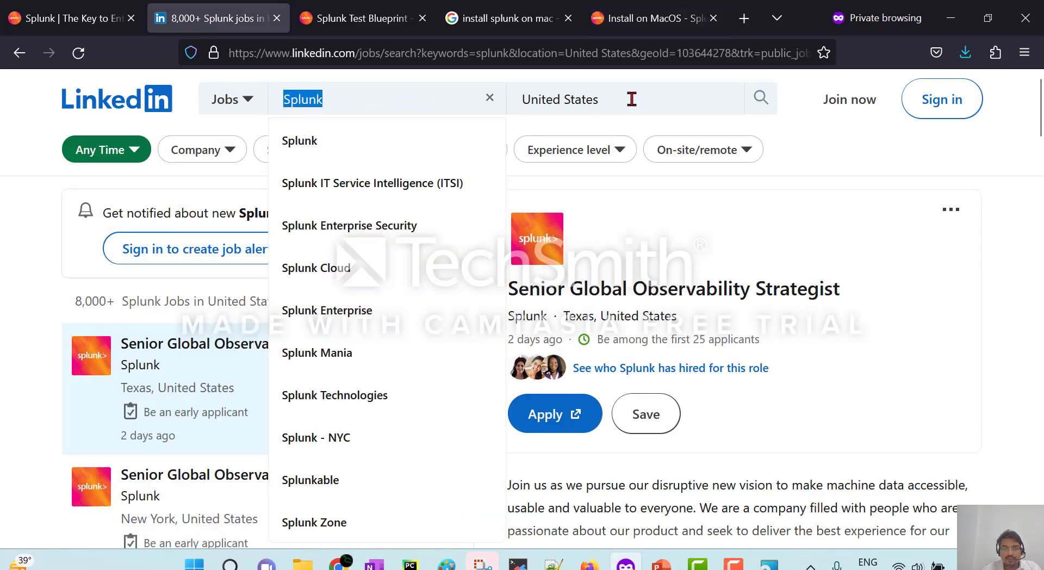
pyautogui.moveTo(629, 100); pyautogui.dragTo(519, 91)
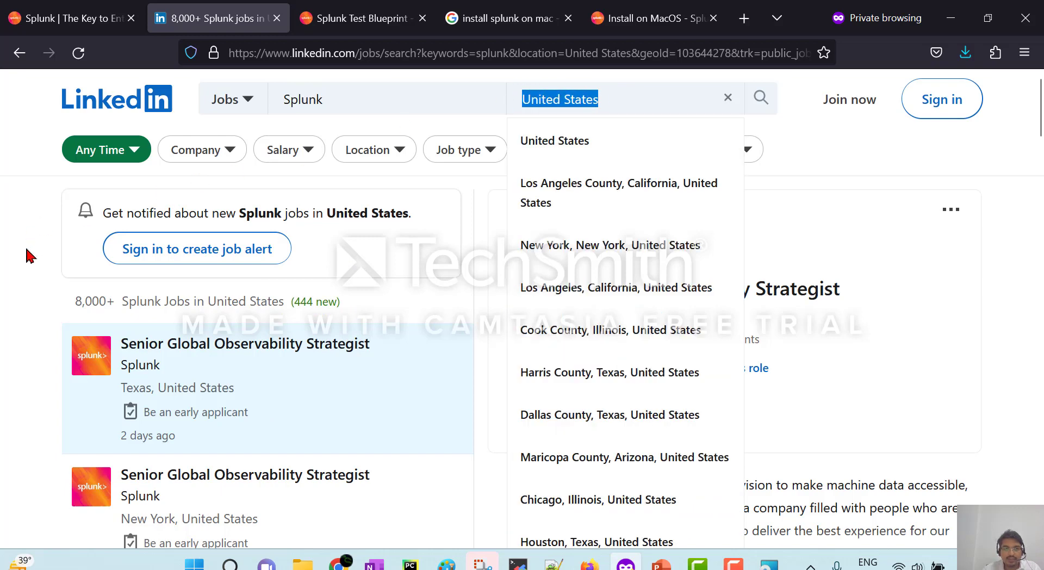
pyautogui.click(24, 267)
pyautogui.moveTo(77, 303); pyautogui.dragTo(117, 311)
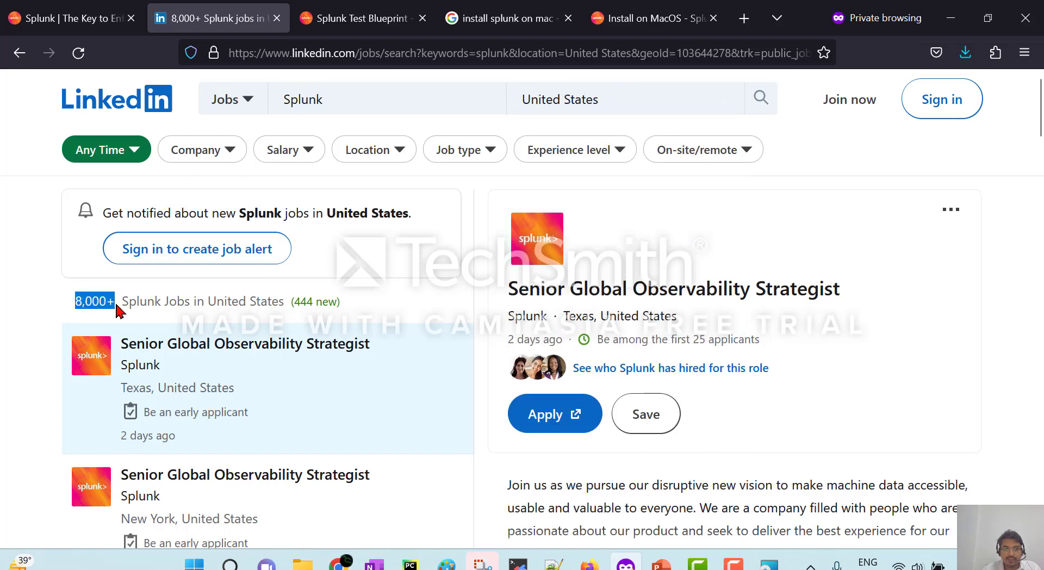
pyautogui.moveTo(296, 302); pyautogui.dragTo(335, 303)
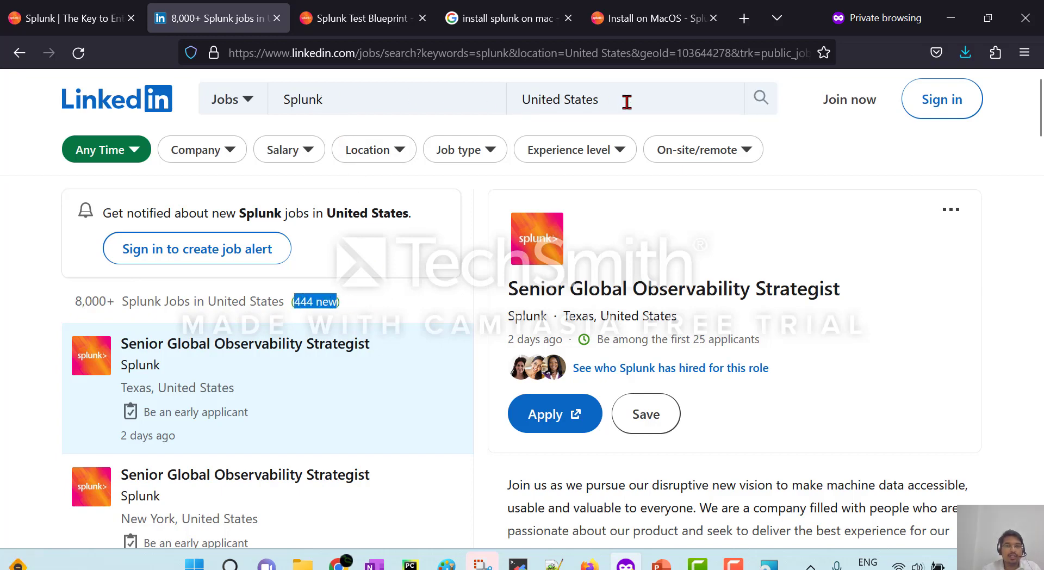
# Change the job location to India and note its 2,000+ jobs with 164 new.
pyautogui.moveTo(627, 101); pyautogui.dragTo(517, 95)
pyautogui.write('India')
pyautogui.press('Return')
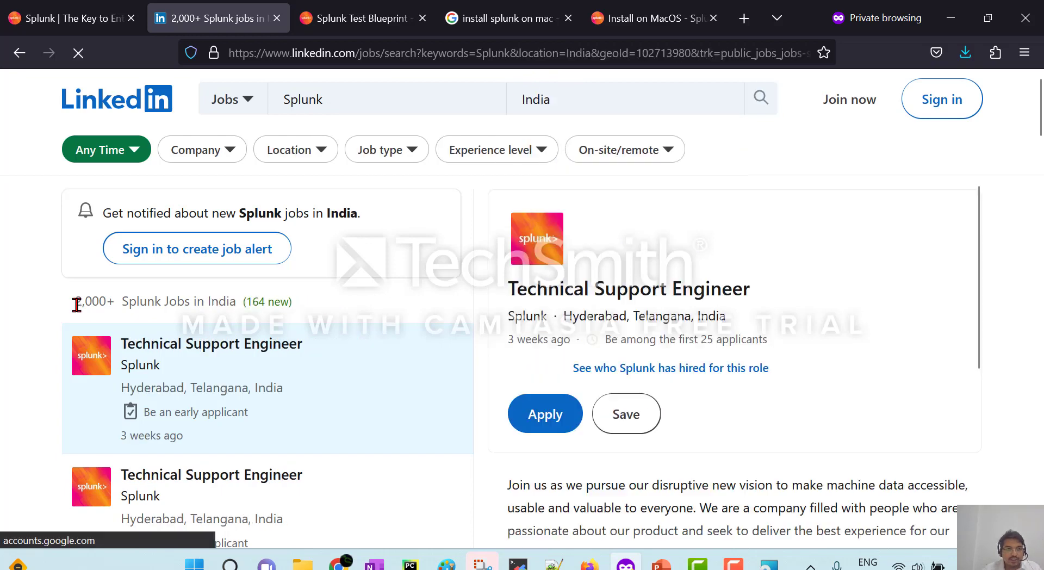
pyautogui.moveTo(75, 305); pyautogui.dragTo(102, 305)
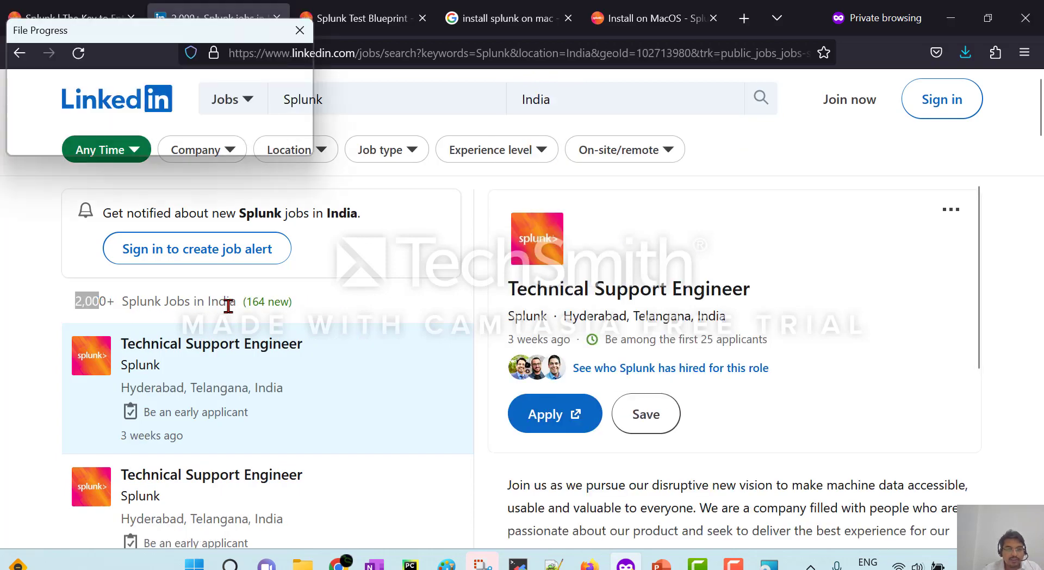
pyautogui.doubleClick(257, 303)
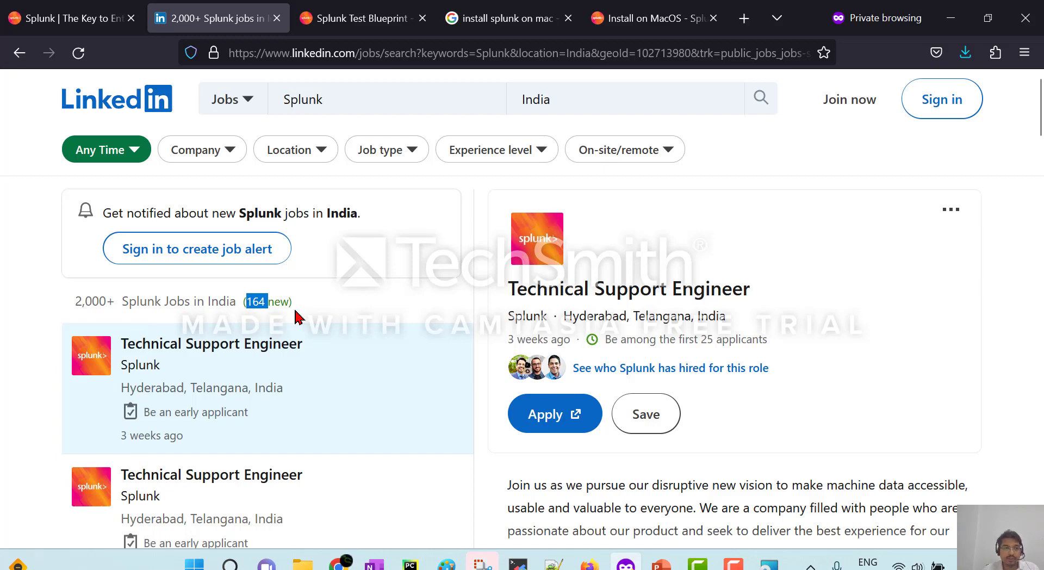
pyautogui.moveTo(75, 299); pyautogui.dragTo(105, 304)
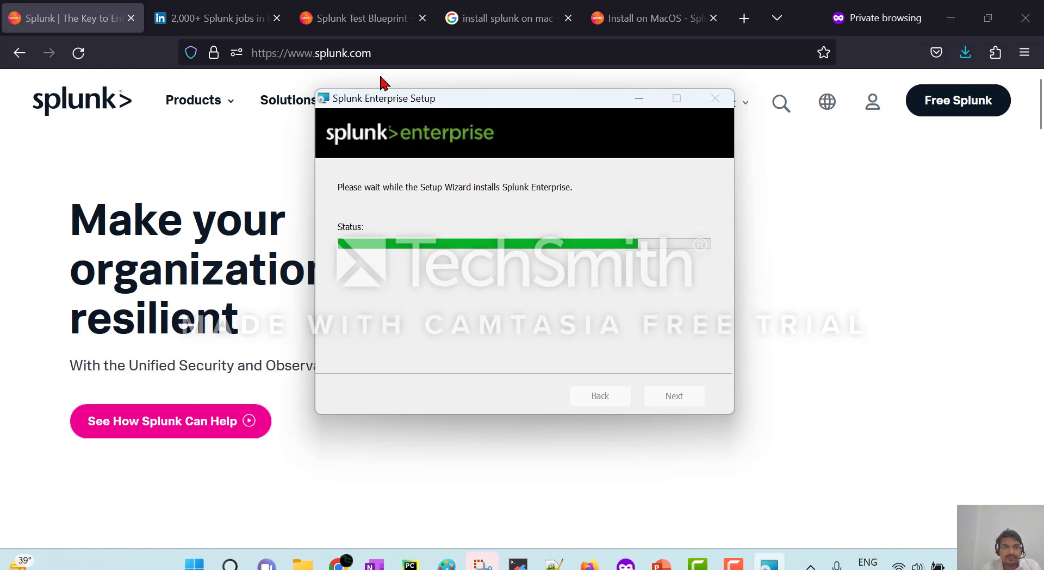
# Search Google for 'tutorial data splunk' and open the Search Tutorial download page.
pyautogui.click(468, 34)
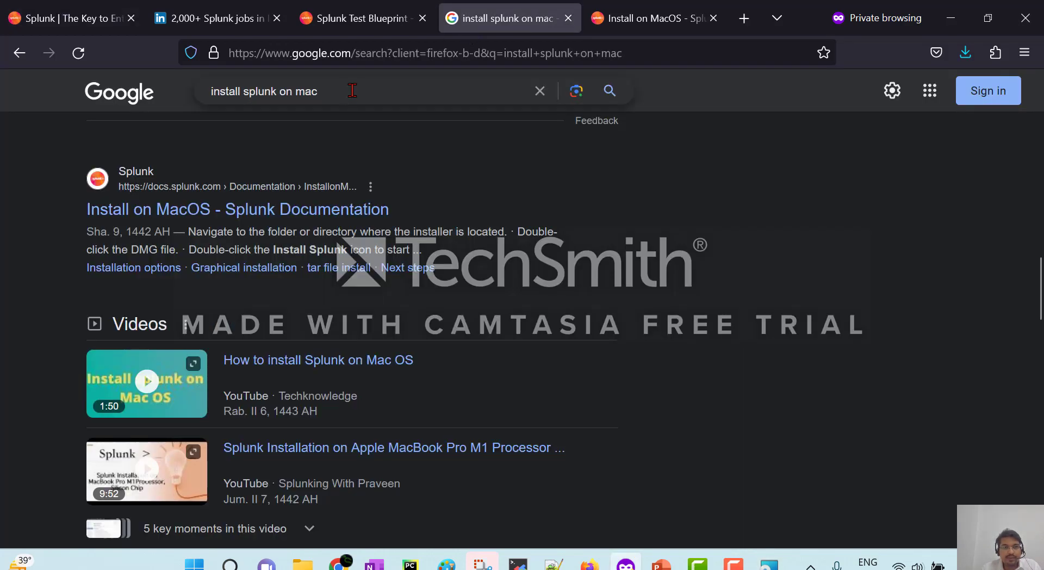
pyautogui.moveTo(318, 91); pyautogui.dragTo(210, 94)
pyautogui.write('tutorial data splu')
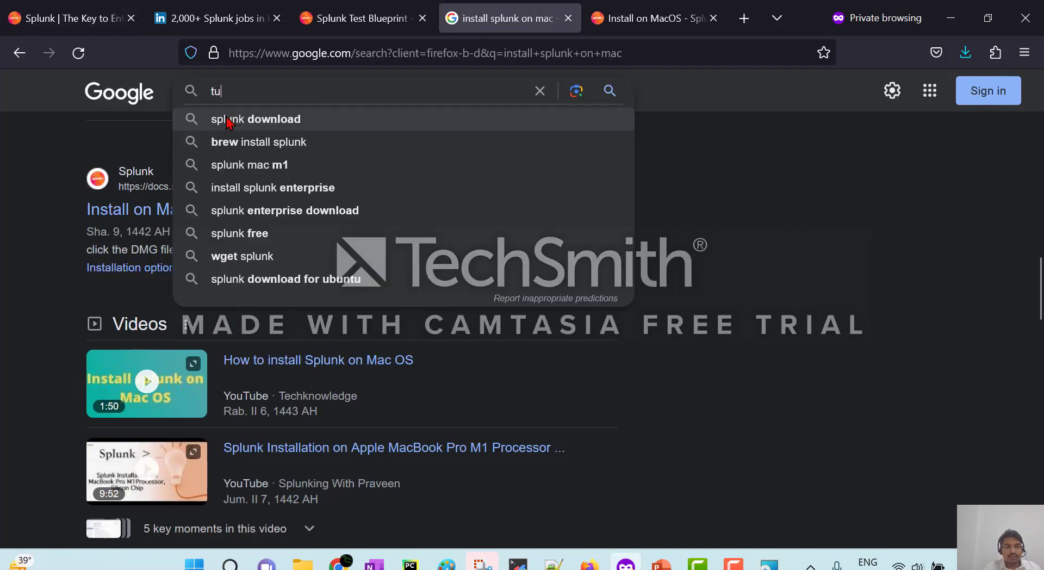
pyautogui.write('nk')
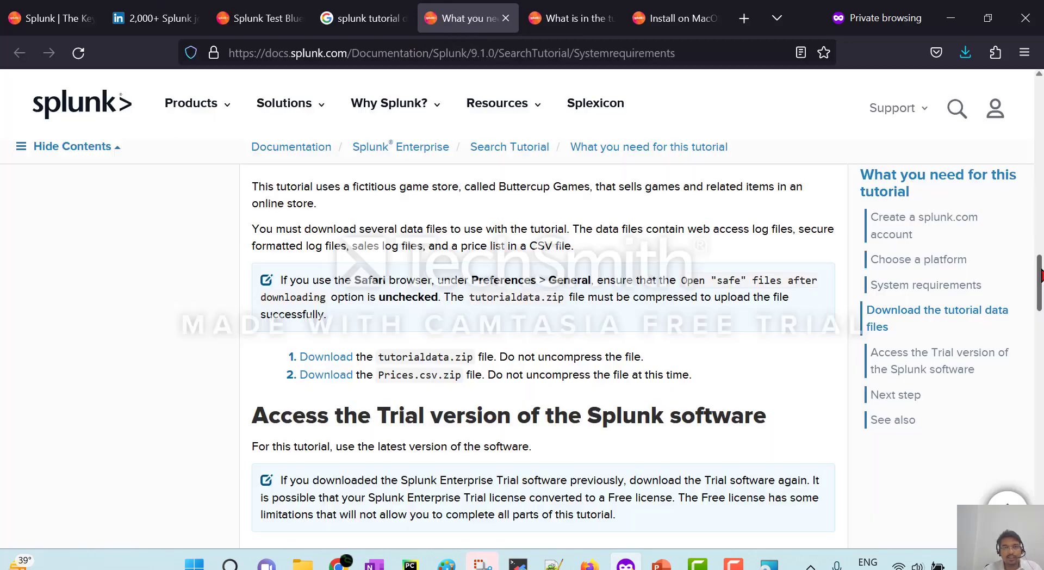
pyautogui.scroll(-3, 557, 106)
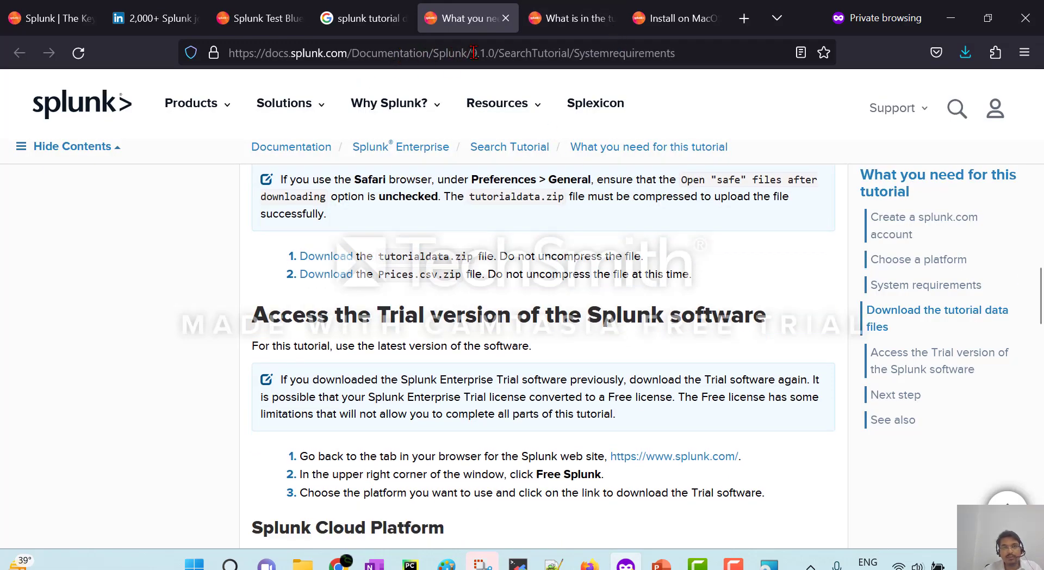
pyautogui.doubleClick(640, 53)
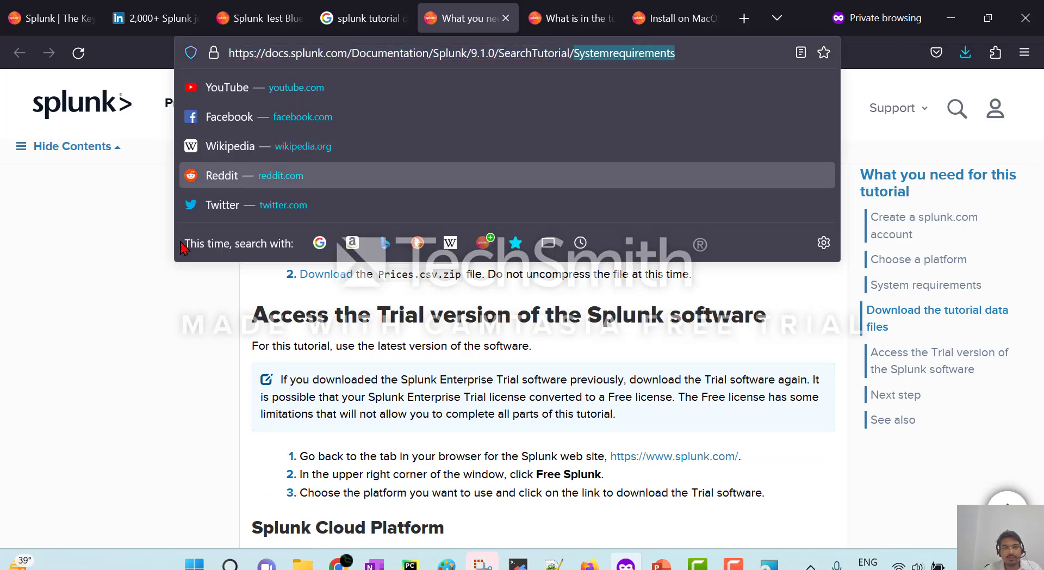
pyautogui.click(54, 280)
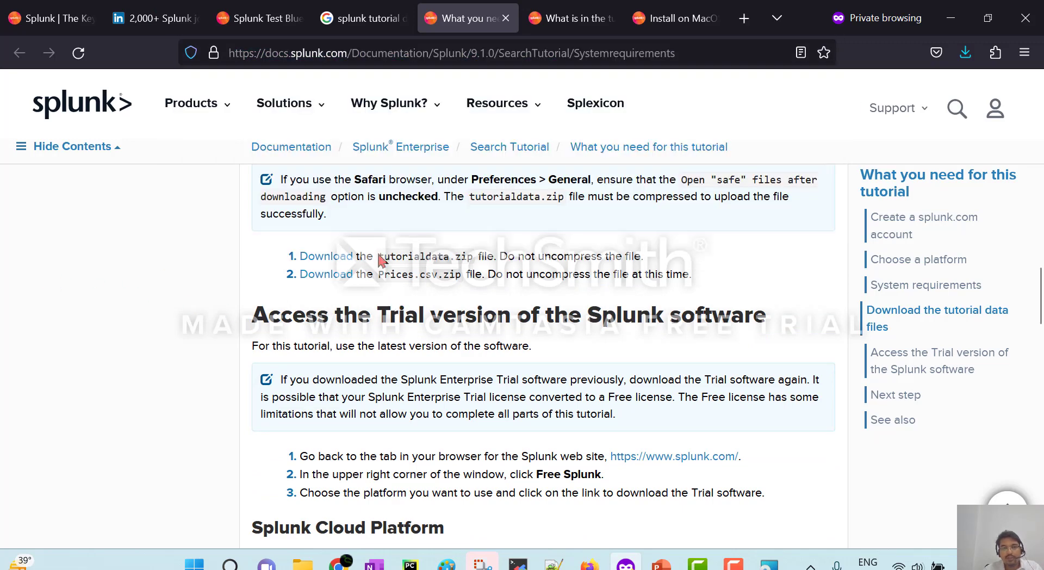
# Highlight the tutorialdata.zip and Prices.csv.zip file names, then check the still-running installer.
pyautogui.moveTo(387, 254); pyautogui.dragTo(469, 257)
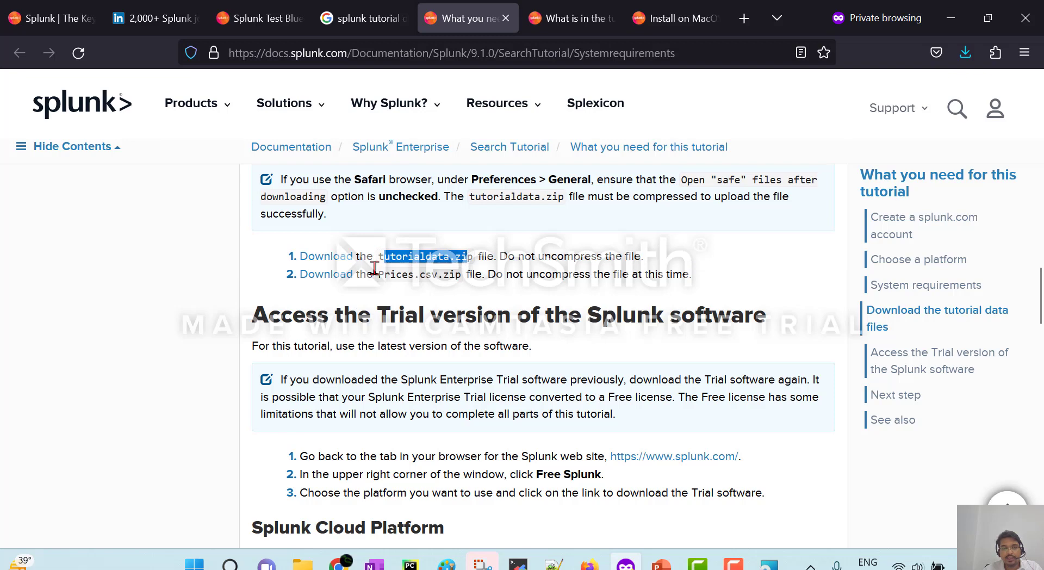
pyautogui.moveTo(378, 275); pyautogui.dragTo(452, 278)
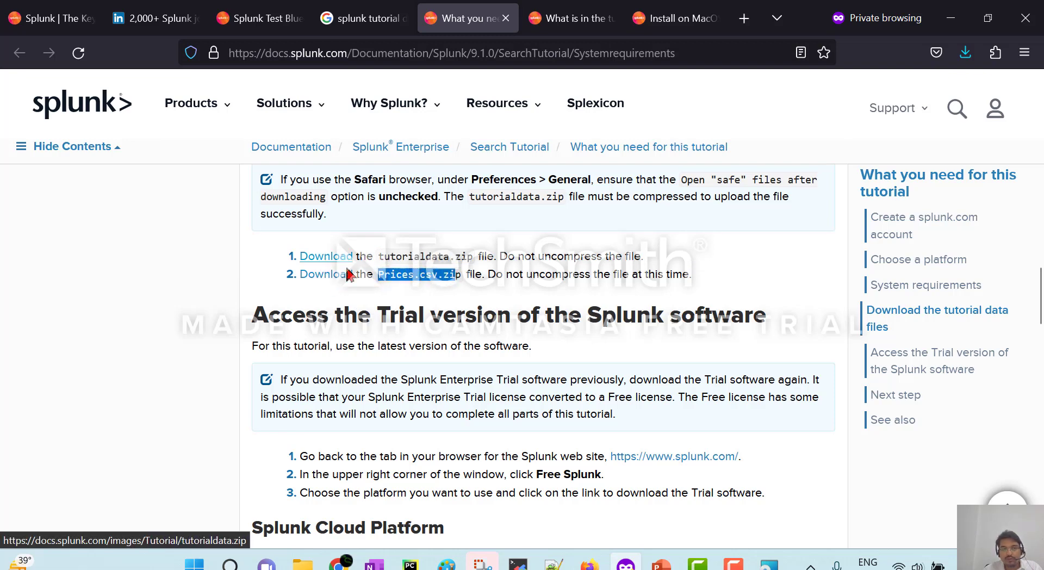
pyautogui.click(387, 50)
pyautogui.click(86, 270)
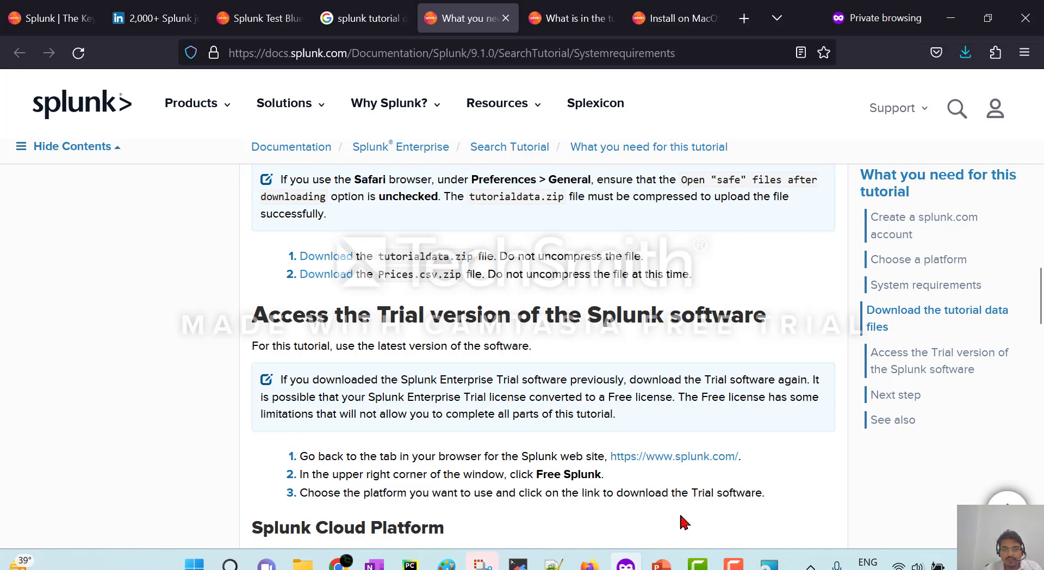
pyautogui.click(768, 563)
pyautogui.click(303, 563)
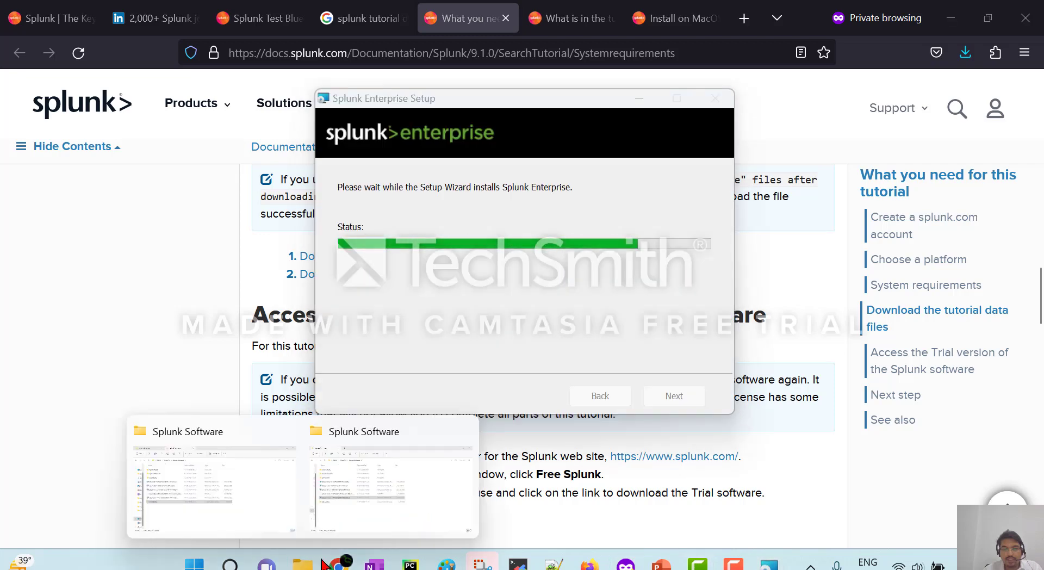
# Open the tutorialdata folder and look over its mailsv, vendor_sales and www1 subfolders.
pyautogui.click(379, 514)
pyautogui.click(350, 447)
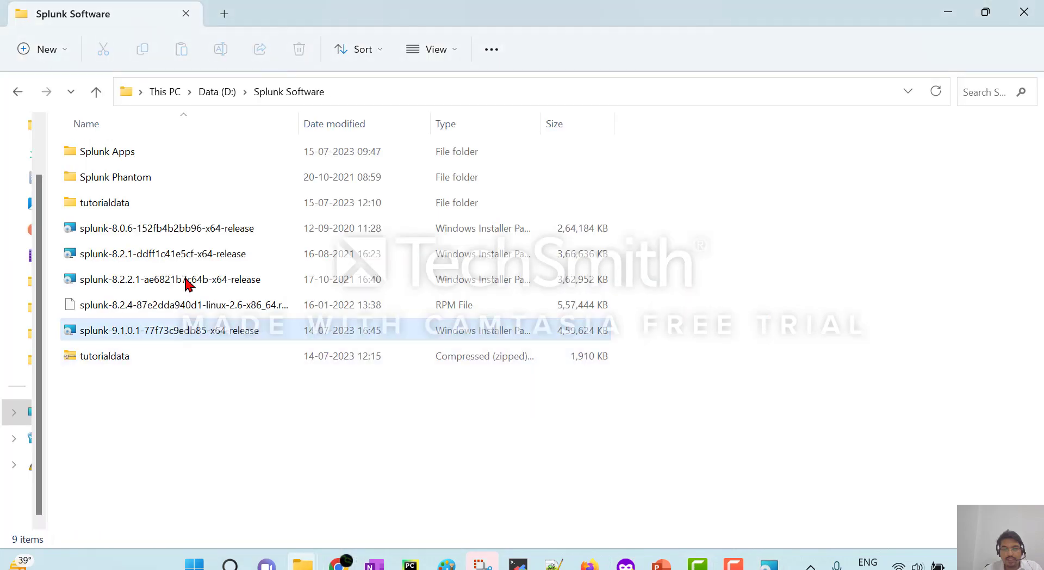
pyautogui.doubleClick(147, 203)
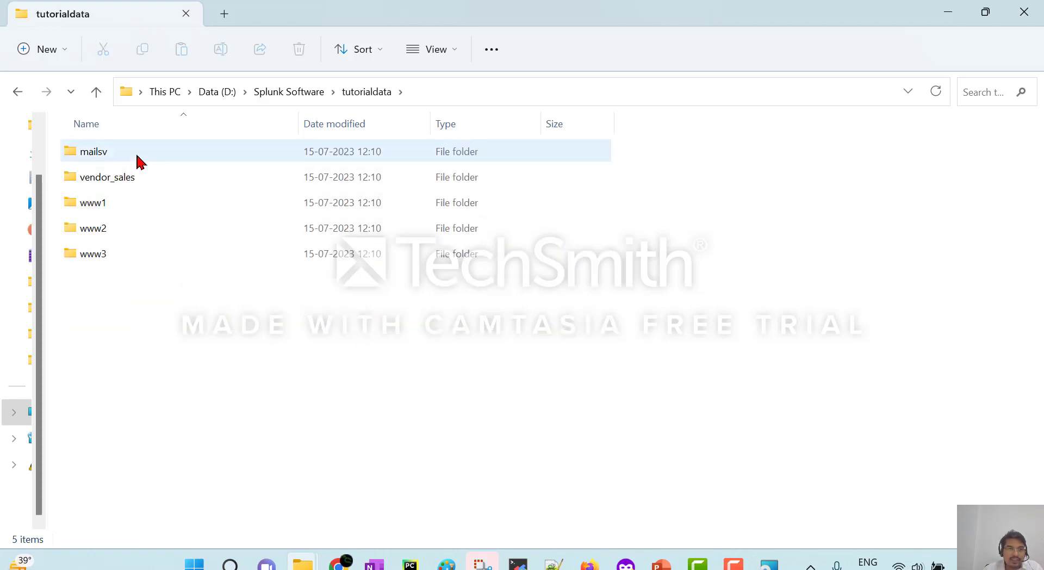
pyautogui.click(140, 158)
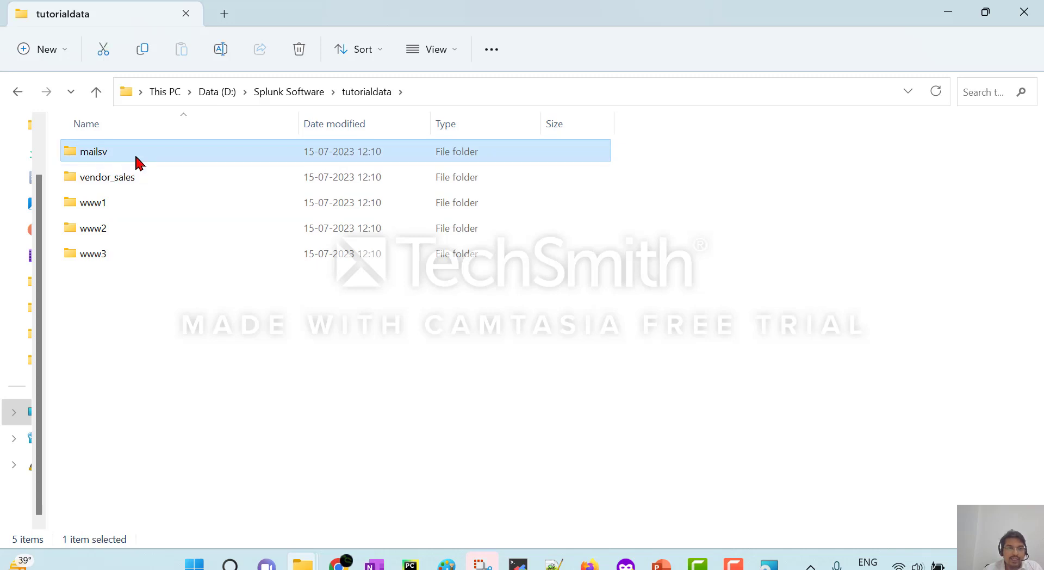
pyautogui.click(142, 186)
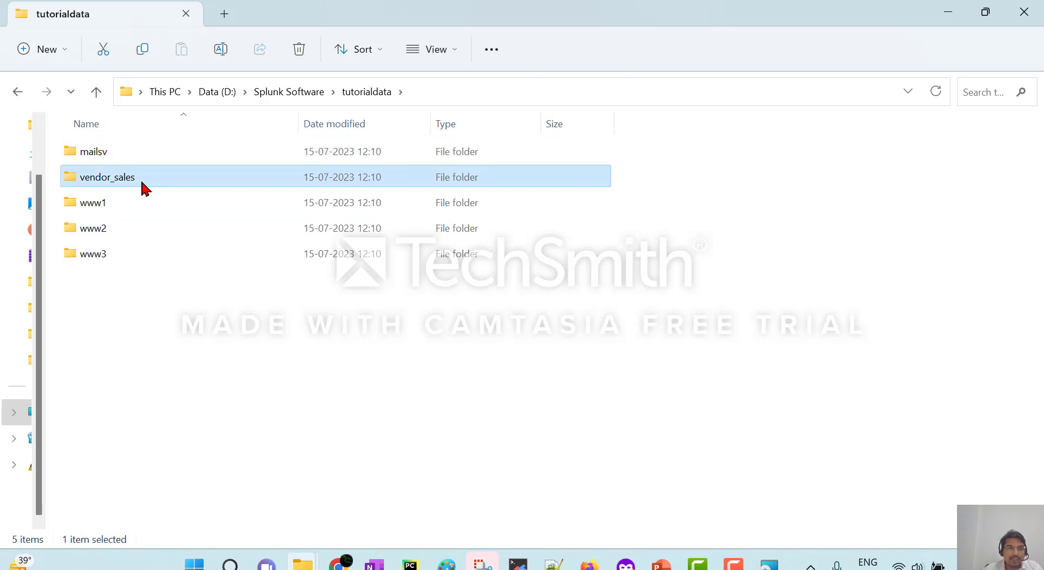
pyautogui.click(144, 210)
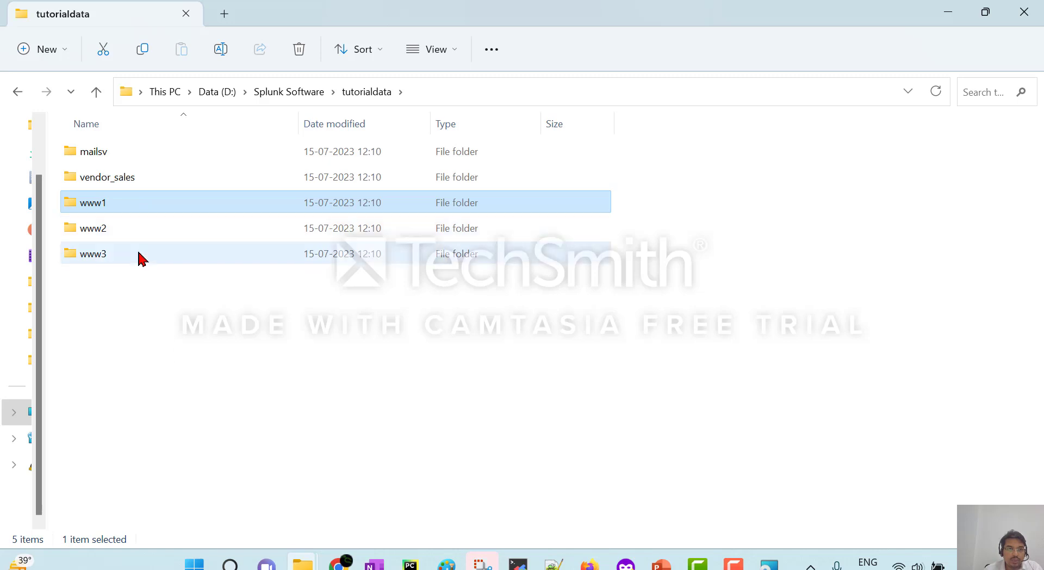
pyautogui.click(143, 309)
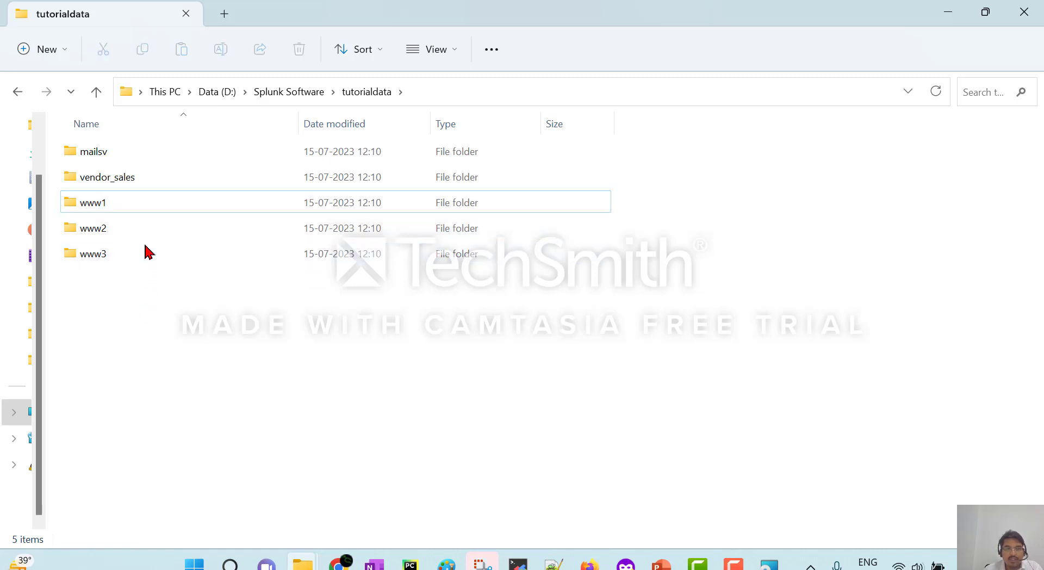
# Open the www1 folder and open the access log file in Notepad.
pyautogui.doubleClick(141, 205)
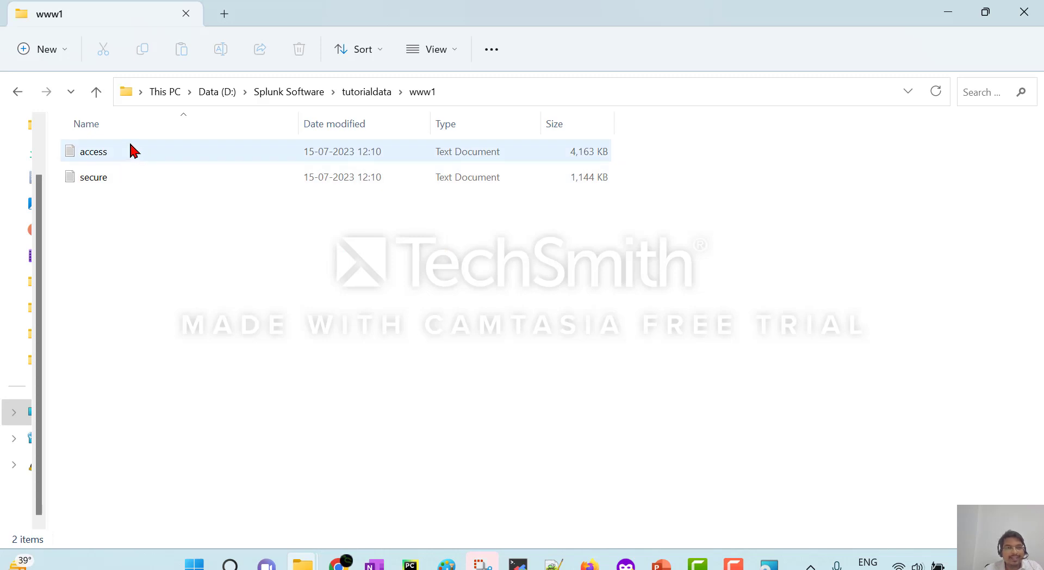
pyautogui.click(132, 151)
pyautogui.click(141, 188)
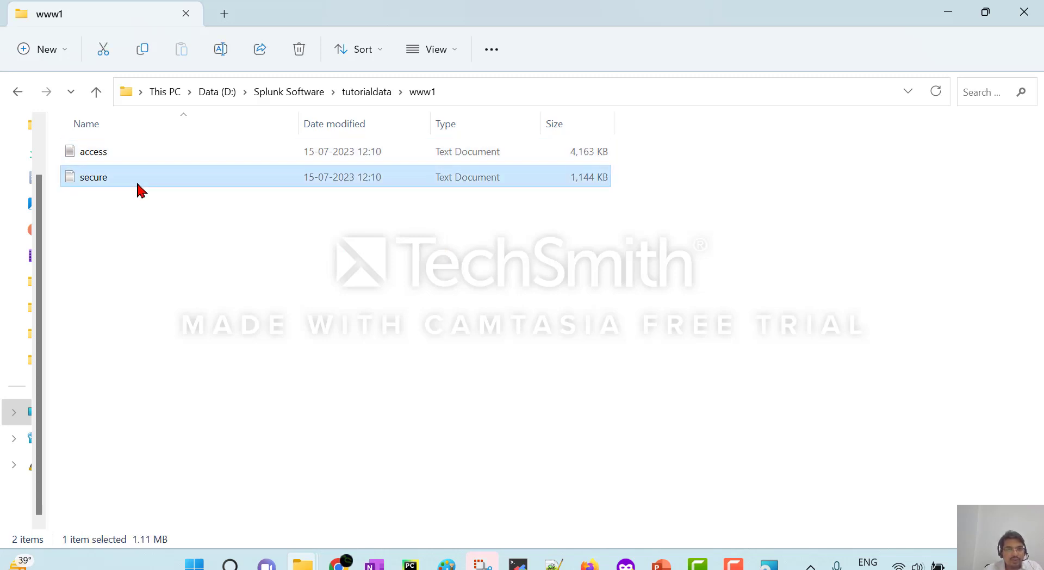
pyautogui.click(184, 254)
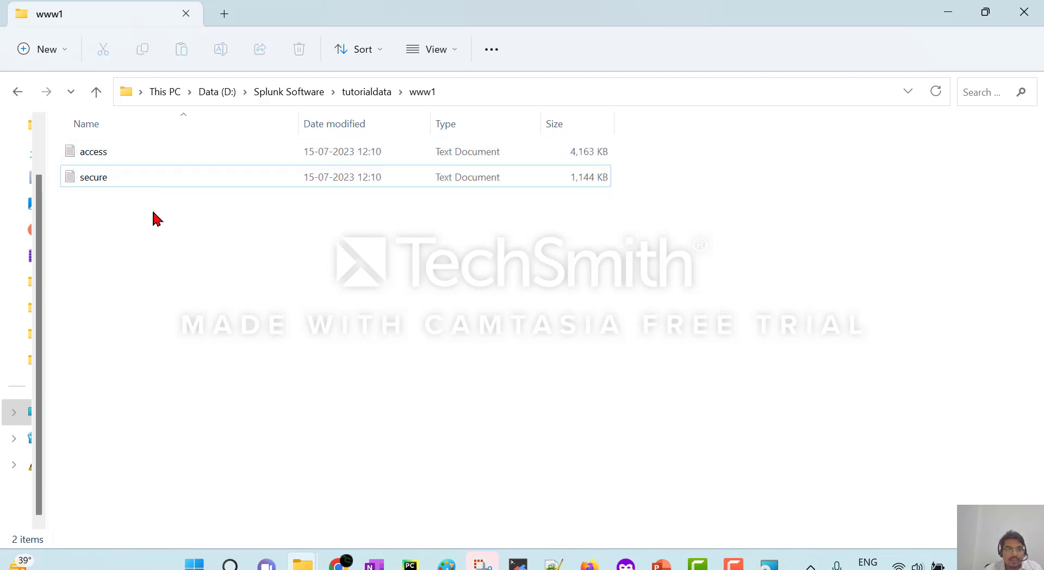
pyautogui.click(130, 159)
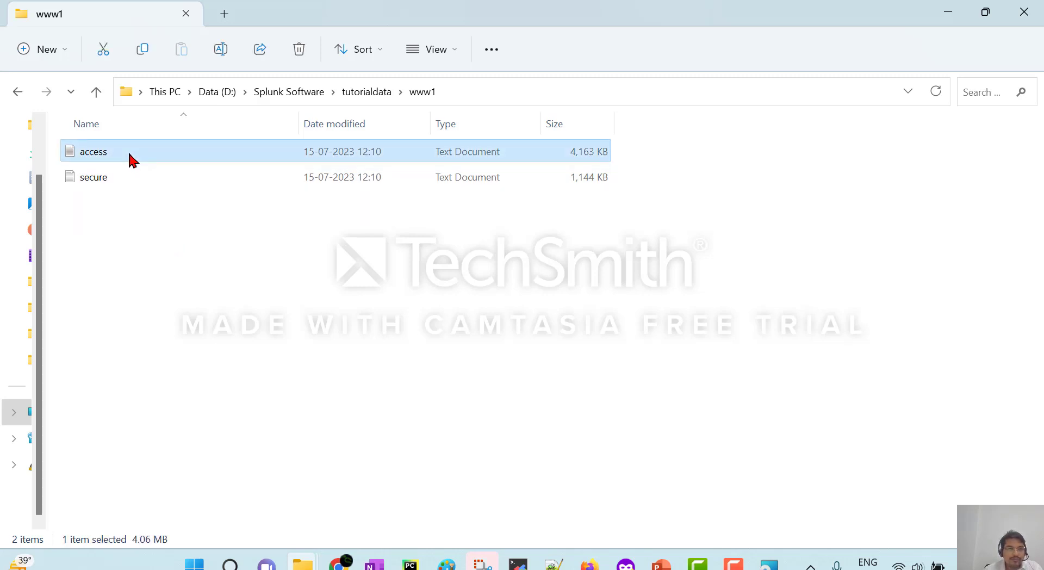
pyautogui.doubleClick(130, 159)
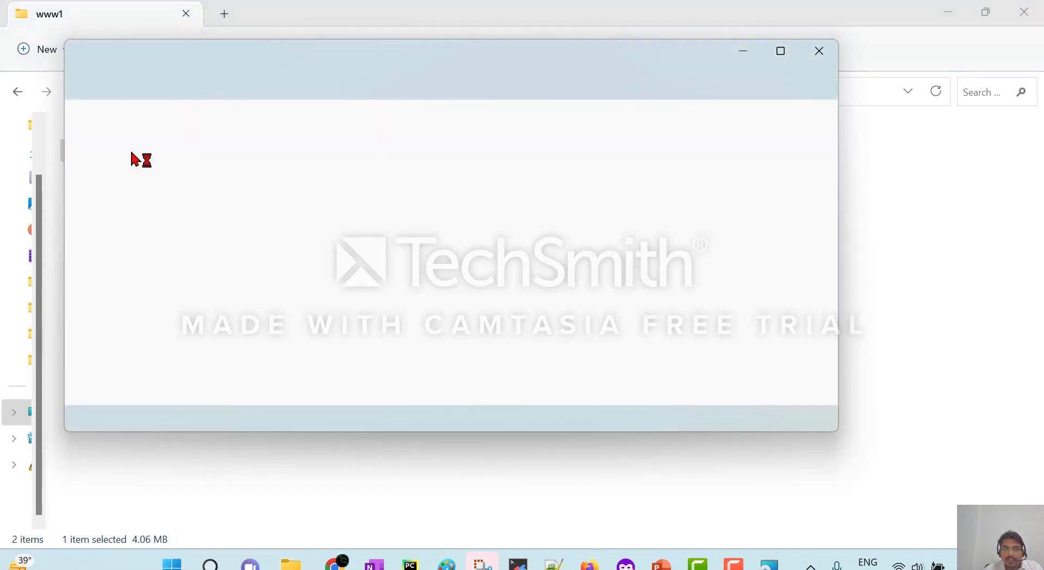
# Maximize the access log in Notepad and zoom the text to 140%.
pyautogui.click(783, 52)
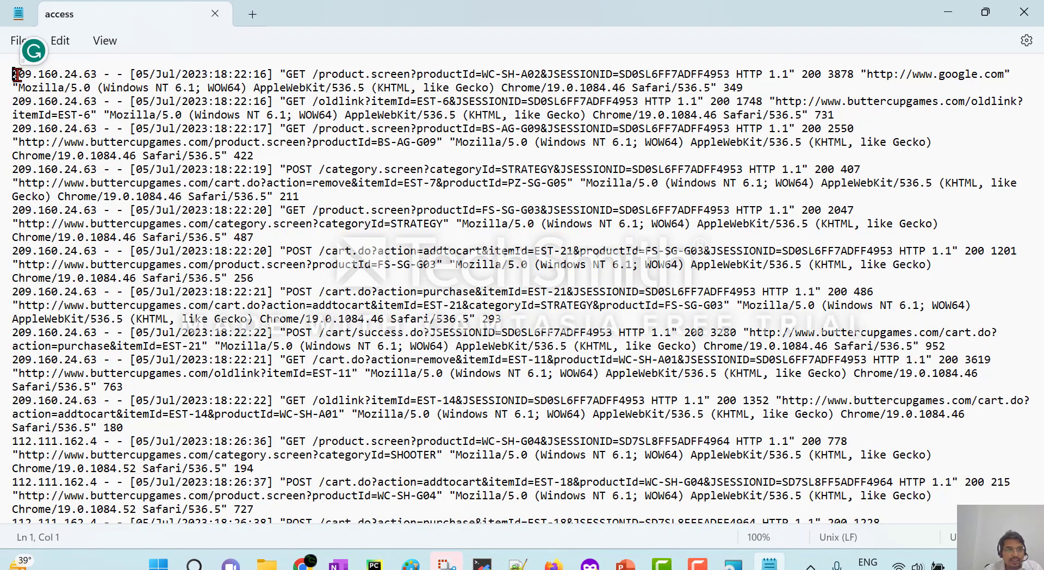
pyautogui.moveTo(18, 72); pyautogui.dragTo(202, 396)
pyautogui.click(907, 210)
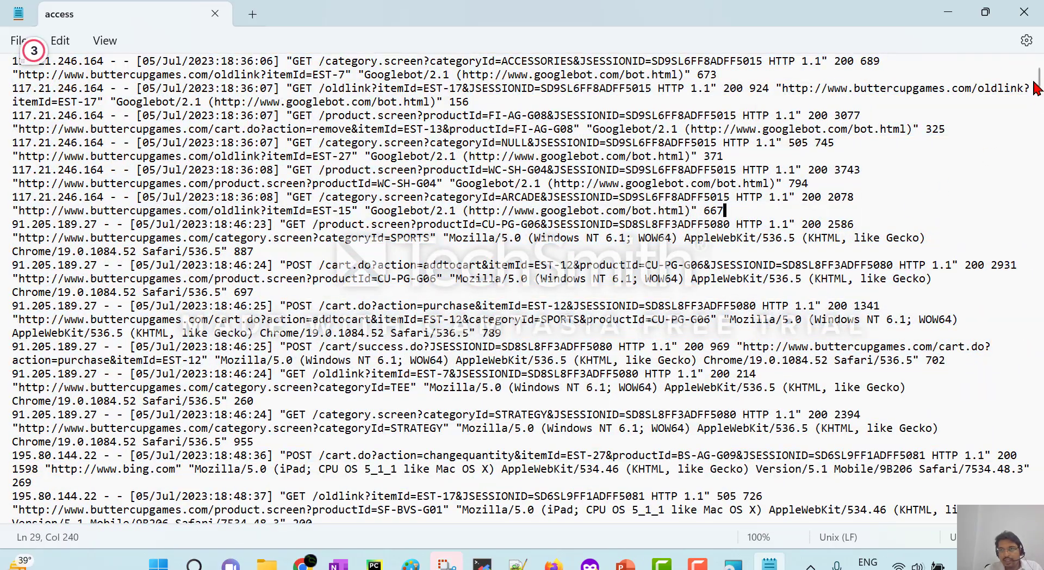
pyautogui.moveTo(1039, 82); pyautogui.dragTo(1039, 62)
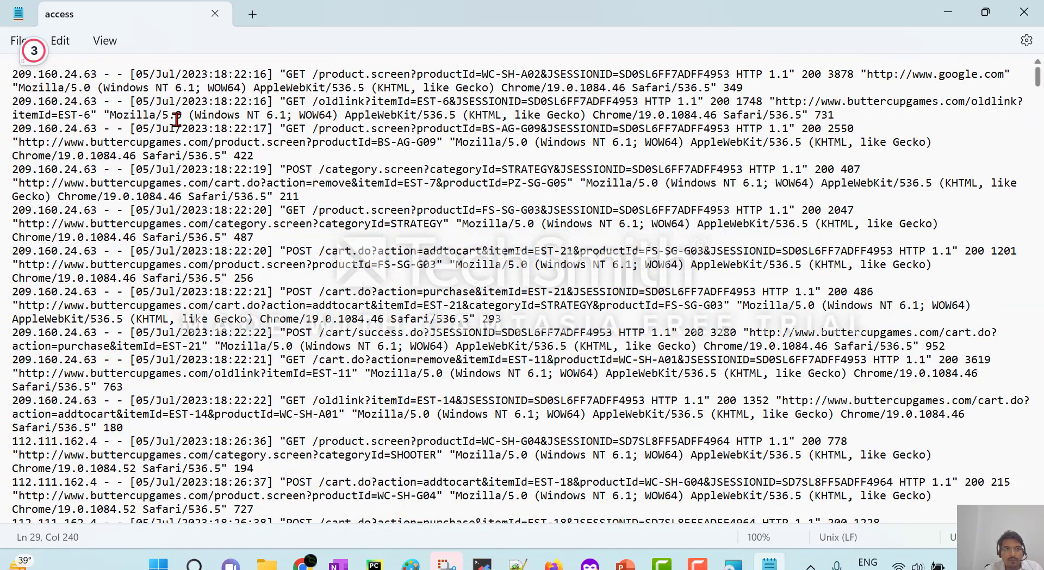
pyautogui.click(33, 76)
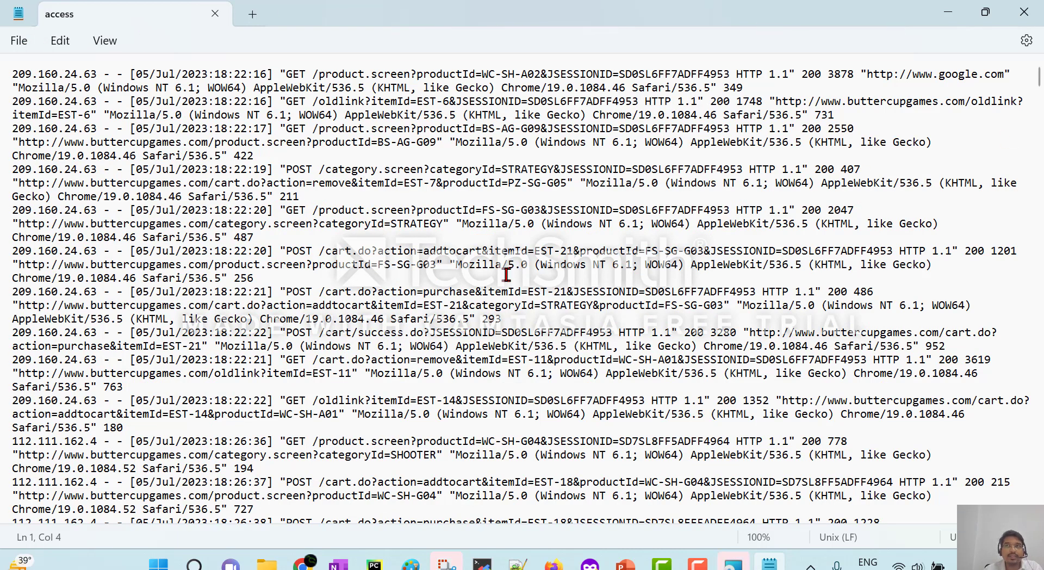
pyautogui.click(105, 41)
pyautogui.moveTo(190, 68)
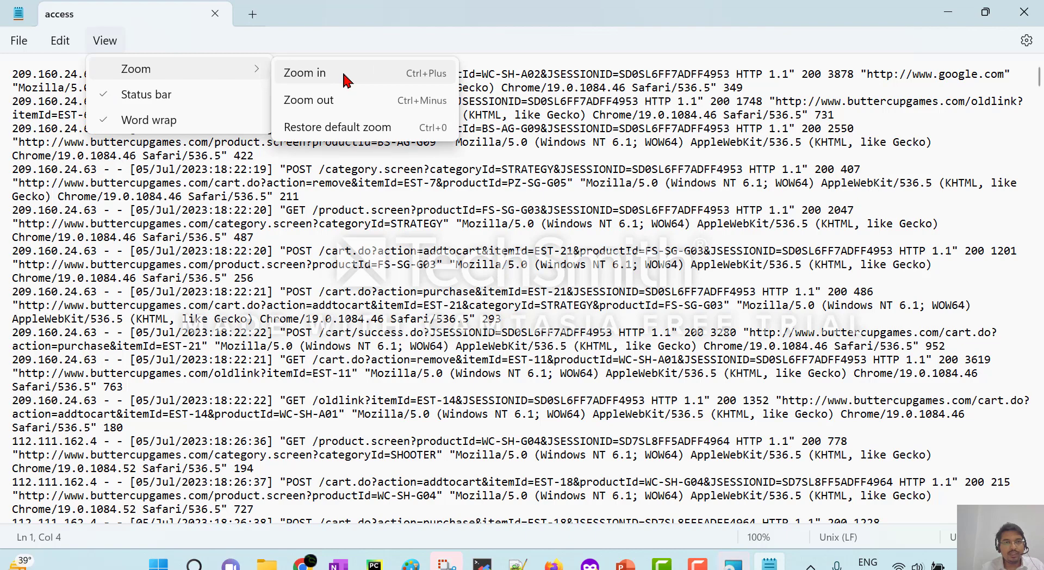
pyautogui.click(343, 80)
# Highlight the first entry's IP 209.160.24.63, timestamp, GET, /product.screen? path and productId WC-SH-A02.
pyautogui.moveTo(12, 77); pyautogui.dragTo(132, 71)
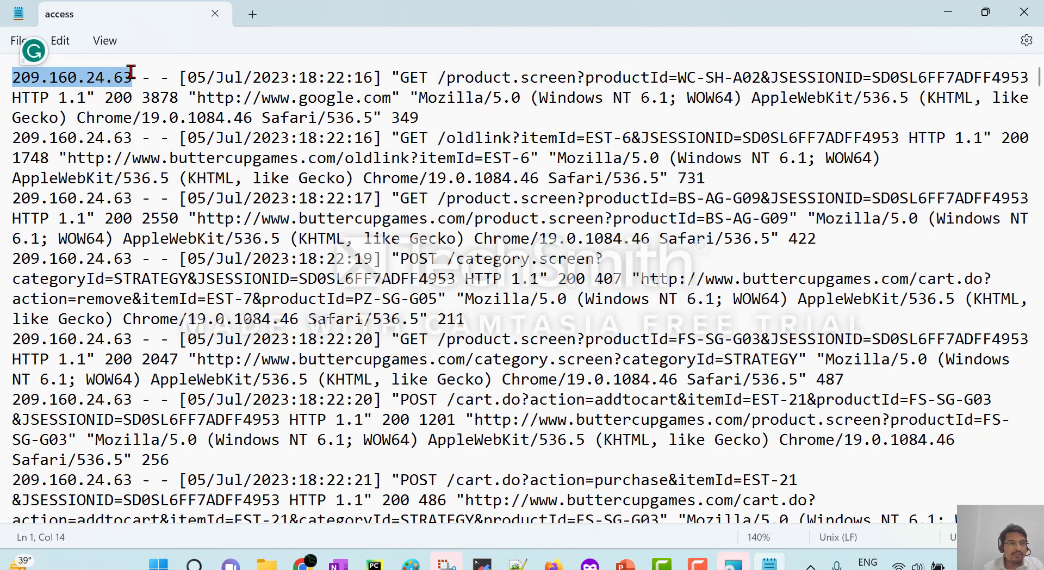
pyautogui.click(146, 77)
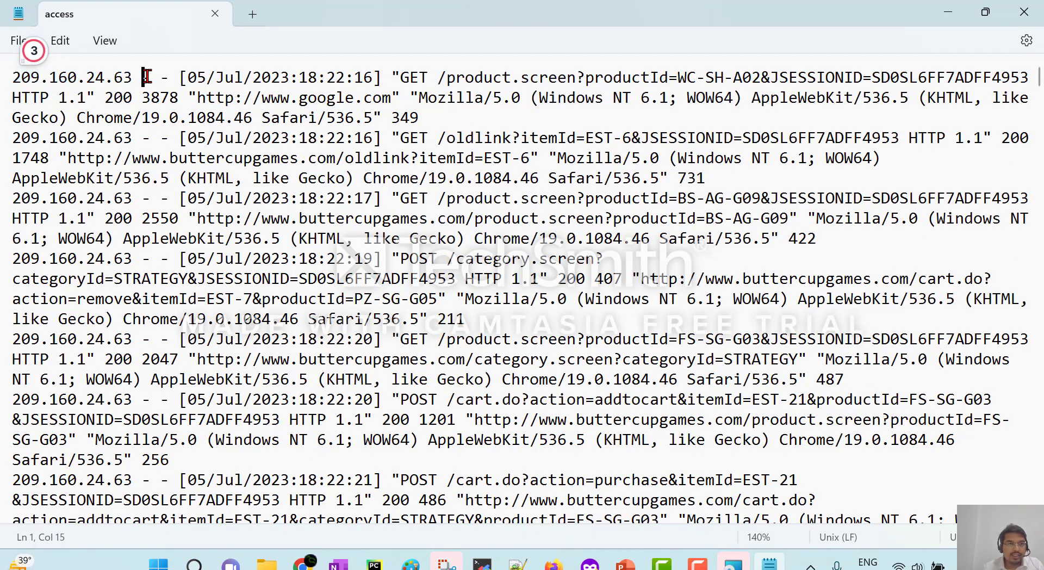
pyautogui.doubleClick(165, 77)
pyautogui.moveTo(179, 77); pyautogui.dragTo(381, 79)
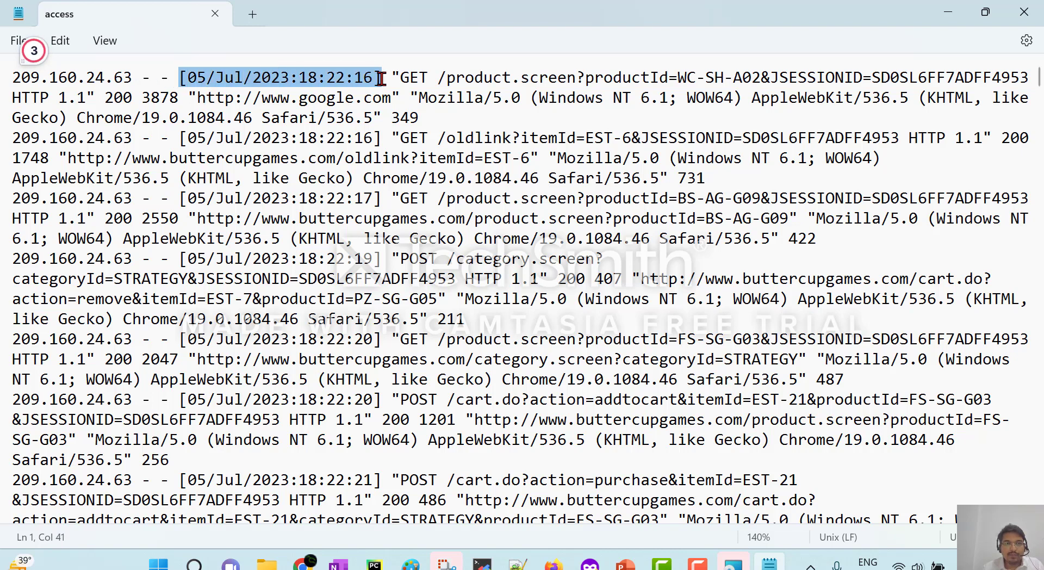
pyautogui.click(401, 80)
pyautogui.doubleClick(411, 80)
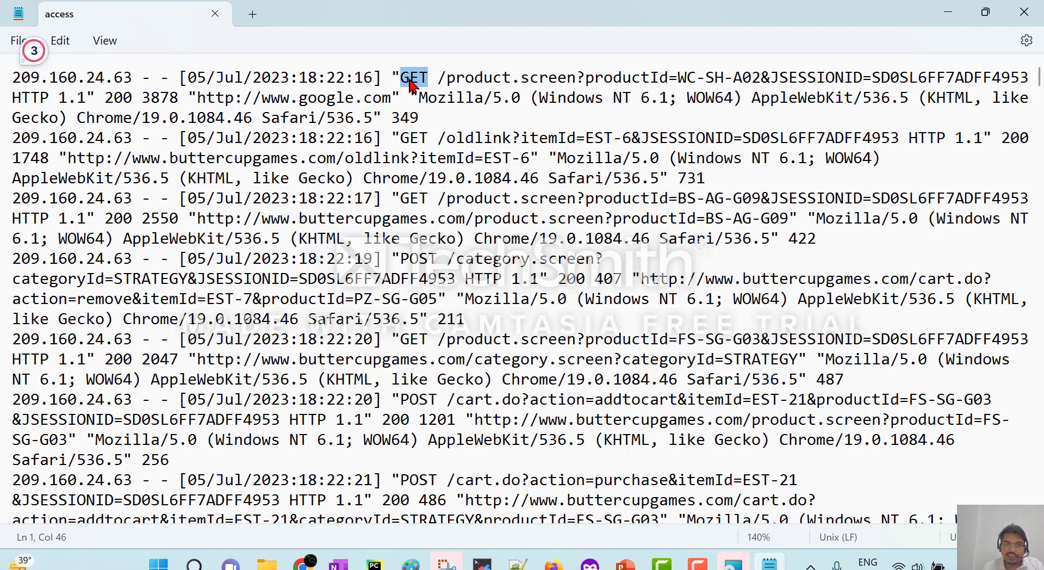
pyautogui.click(439, 79)
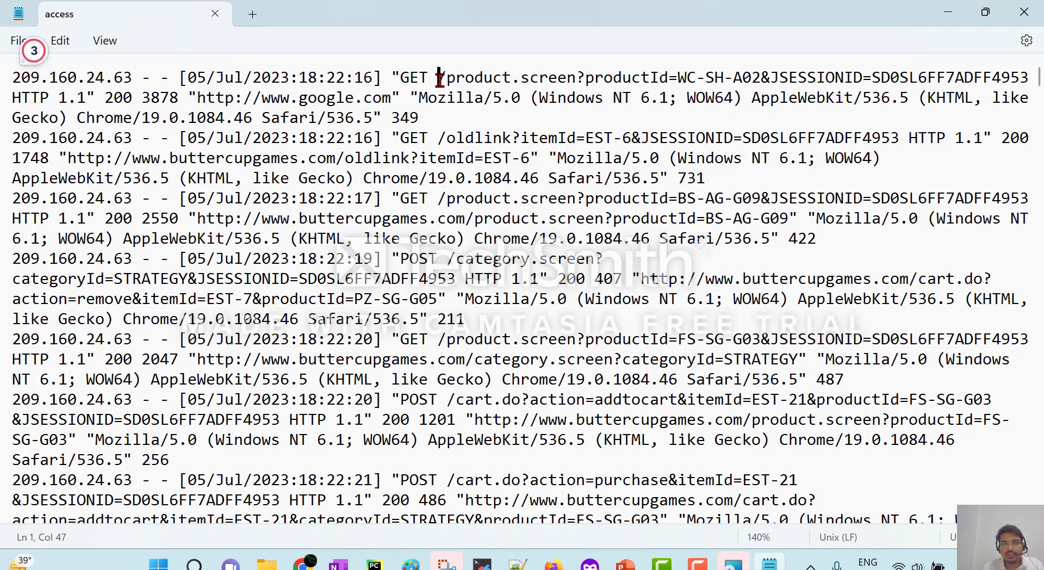
pyautogui.moveTo(440, 79); pyautogui.dragTo(582, 74)
pyautogui.click(597, 80)
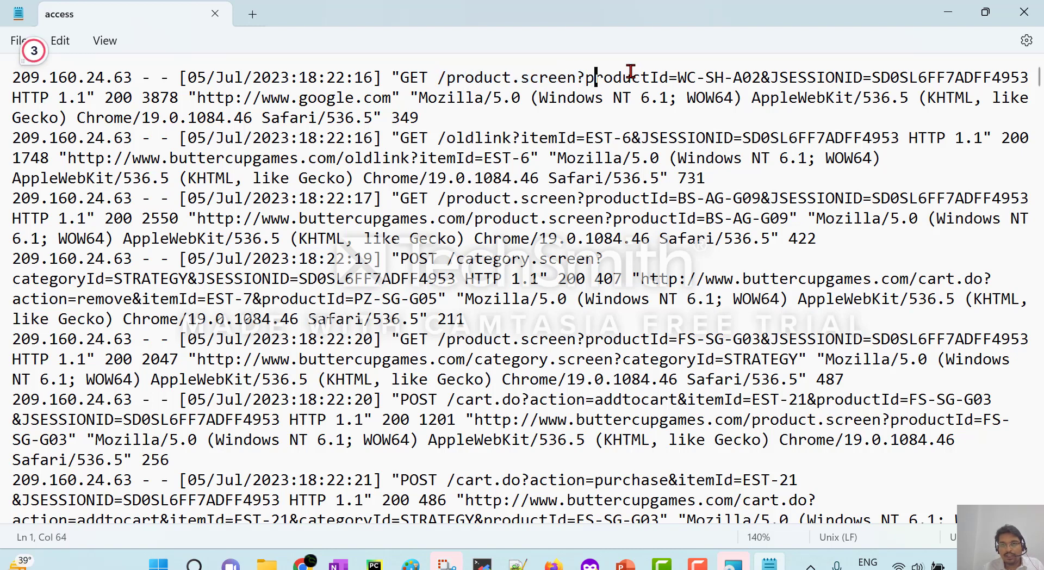
pyautogui.doubleClick(639, 79)
pyautogui.moveTo(679, 75); pyautogui.dragTo(761, 79)
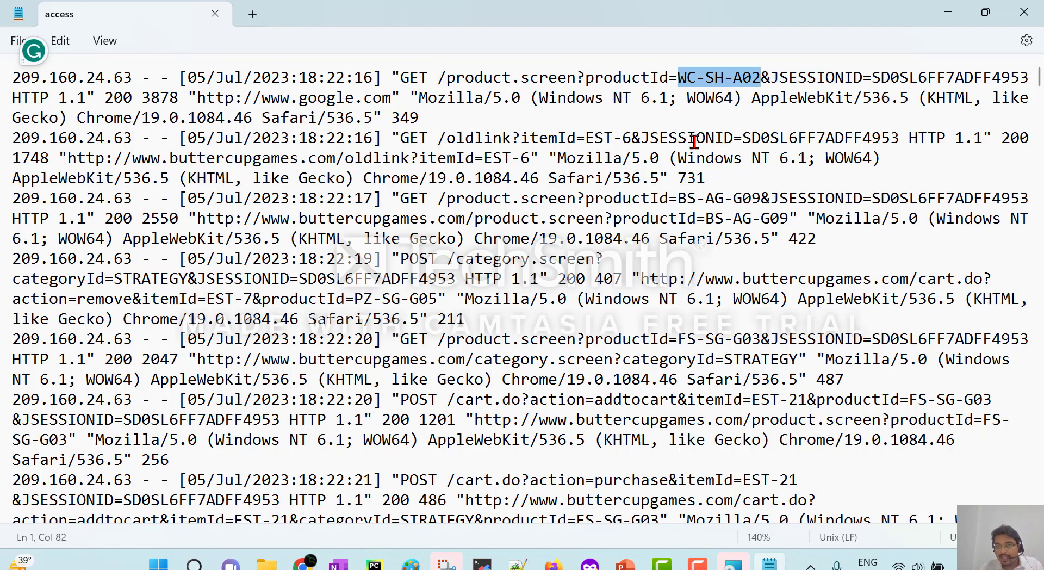
# Highlight the productId, JSESSIONID, protocol HTTP 1.1 and status code 200 of the first request.
pyautogui.doubleClick(610, 80)
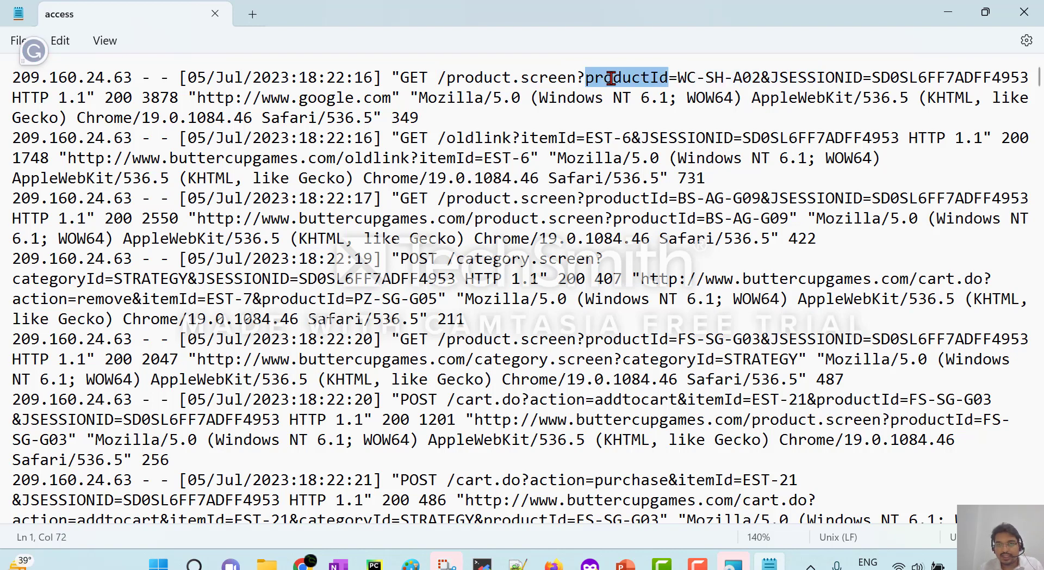
pyautogui.moveTo(679, 77); pyautogui.dragTo(761, 79)
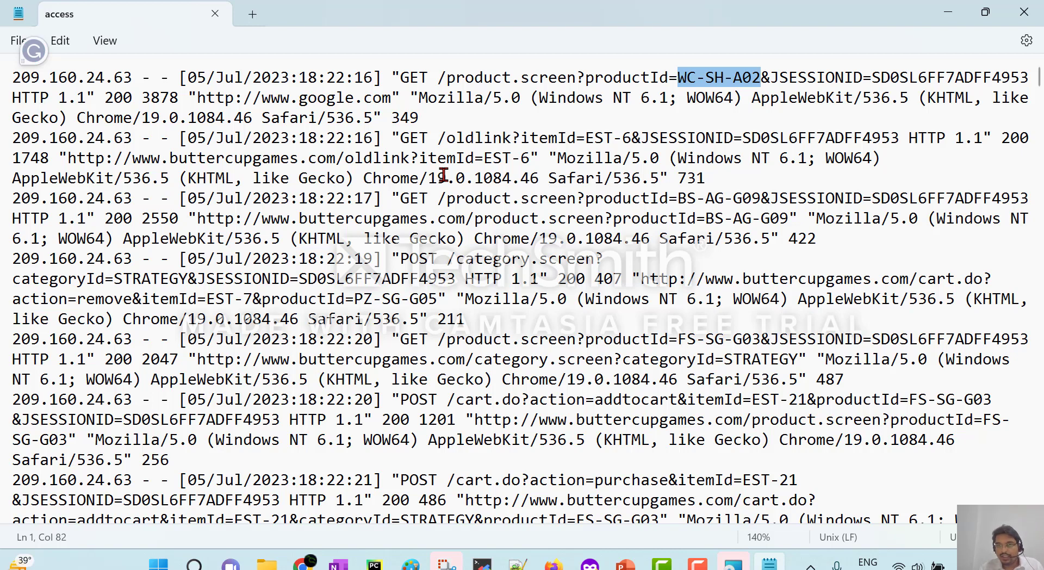
pyautogui.doubleClick(795, 78)
pyautogui.doubleClick(915, 79)
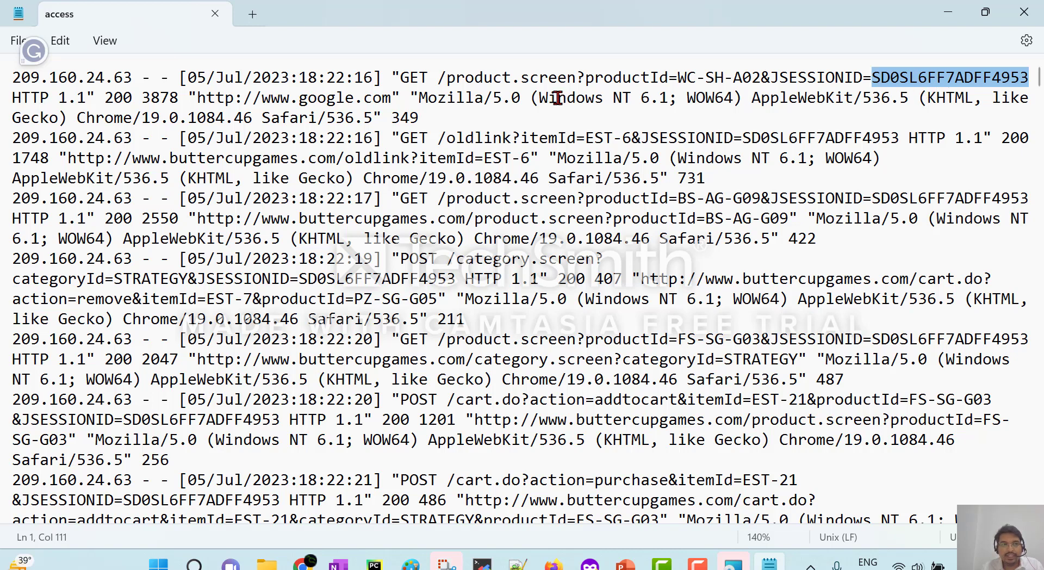
pyautogui.doubleClick(31, 98)
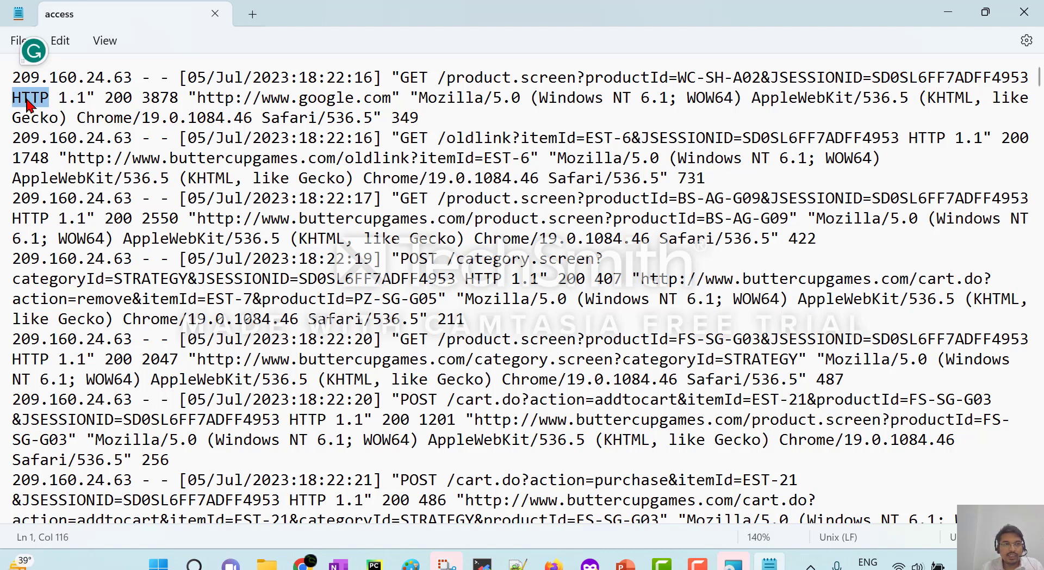
pyautogui.click(61, 98)
pyautogui.doubleClick(70, 98)
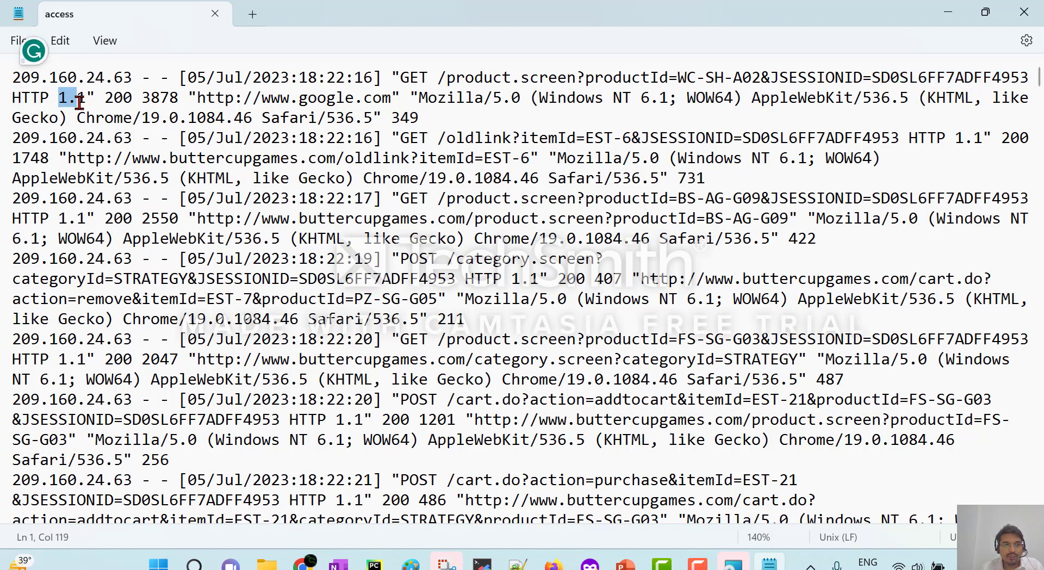
pyautogui.doubleClick(118, 98)
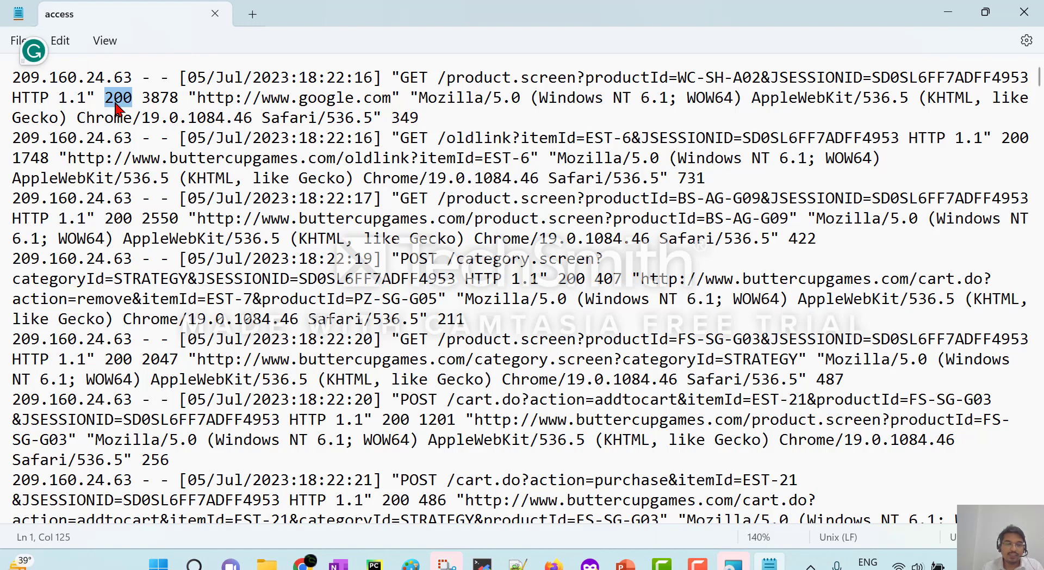
pyautogui.click(590, 563)
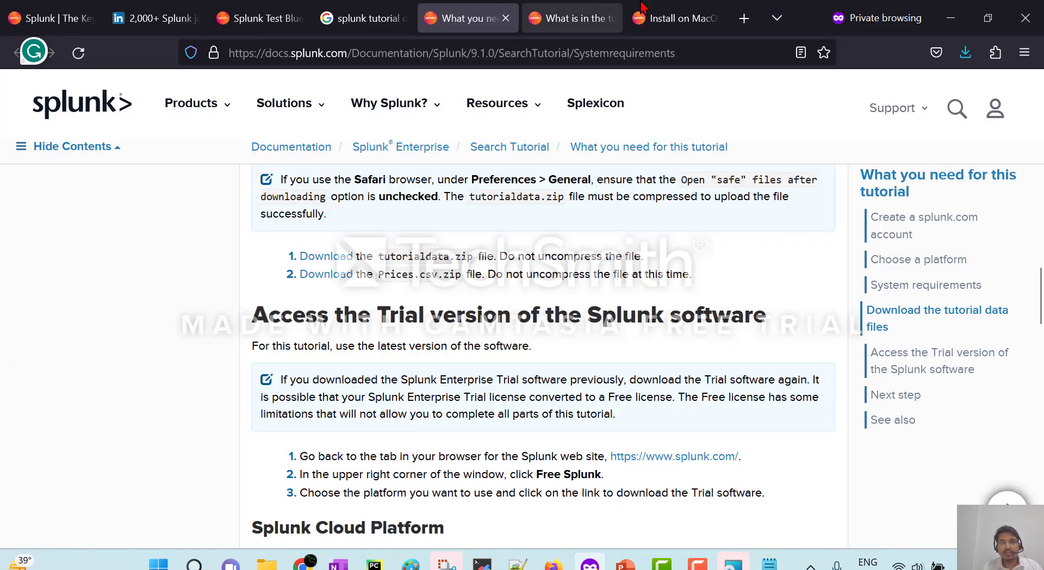
# Open MDN's HTTP status codes page and highlight the 100–199 through 500–599 ranges.
pyautogui.click(744, 18)
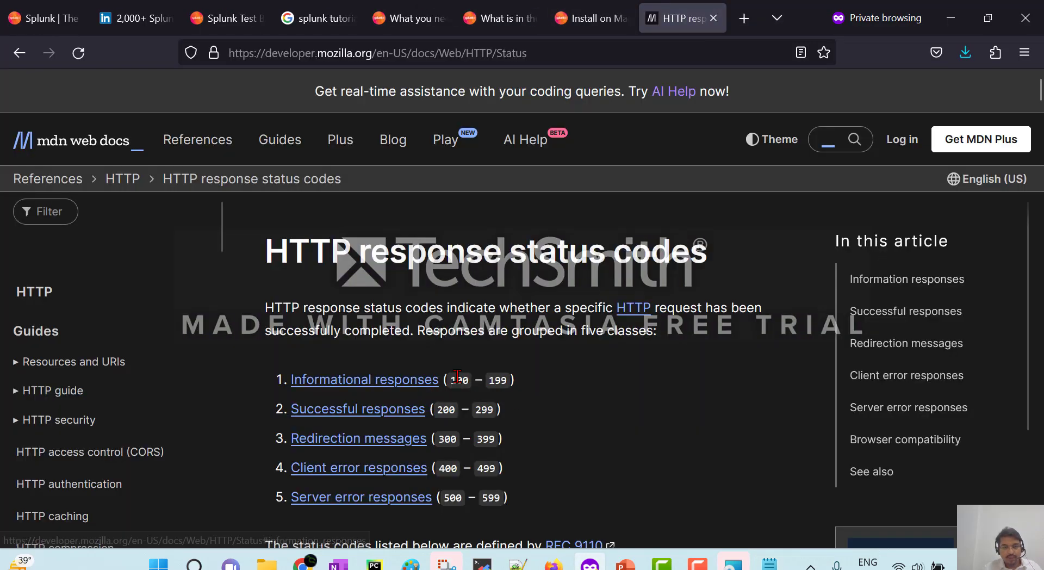
pyautogui.moveTo(457, 376); pyautogui.dragTo(513, 384)
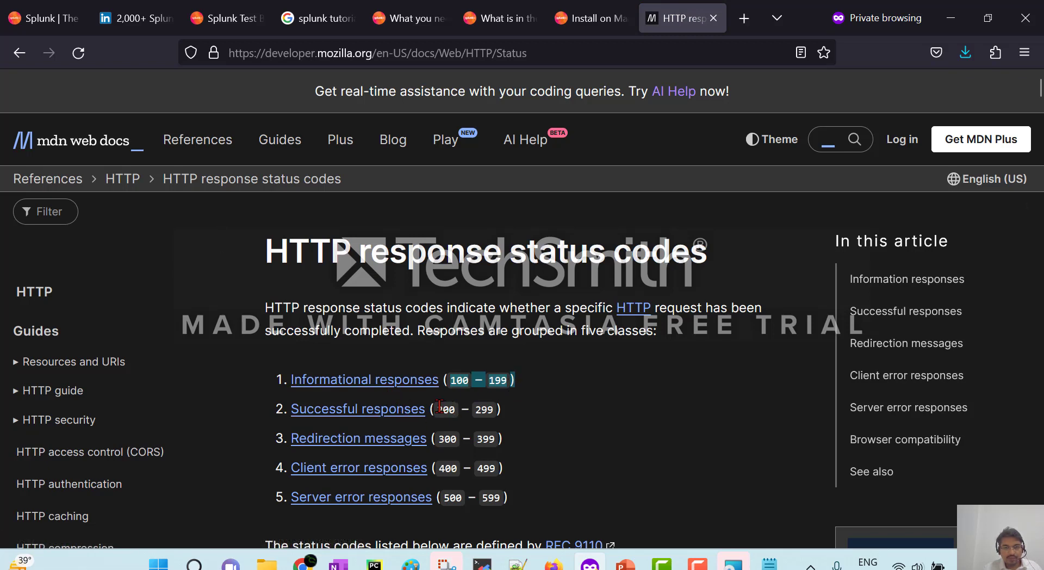
pyautogui.moveTo(436, 409); pyautogui.dragTo(491, 410)
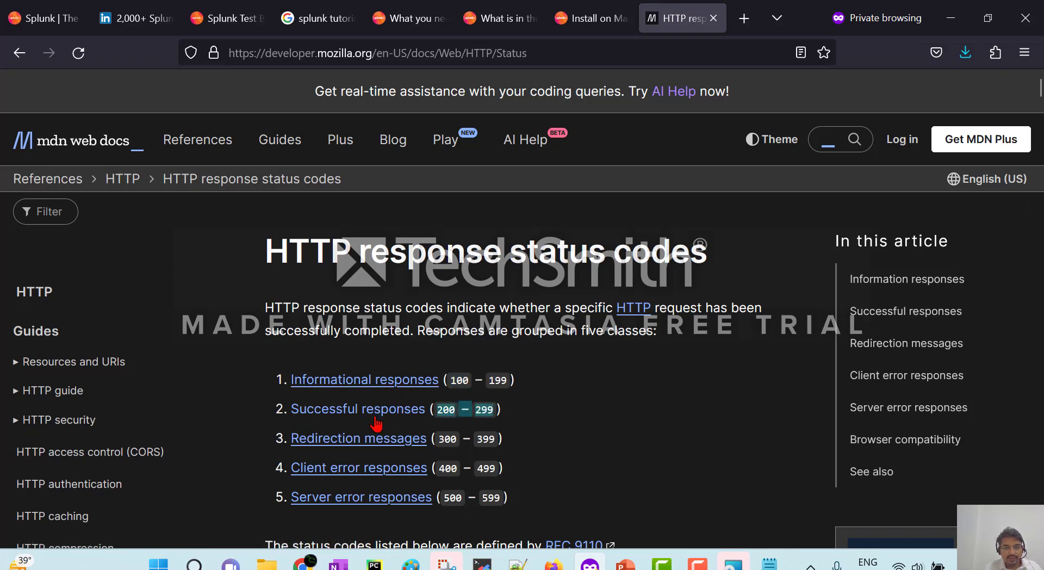
pyautogui.click(447, 439)
pyautogui.moveTo(447, 438); pyautogui.dragTo(486, 438)
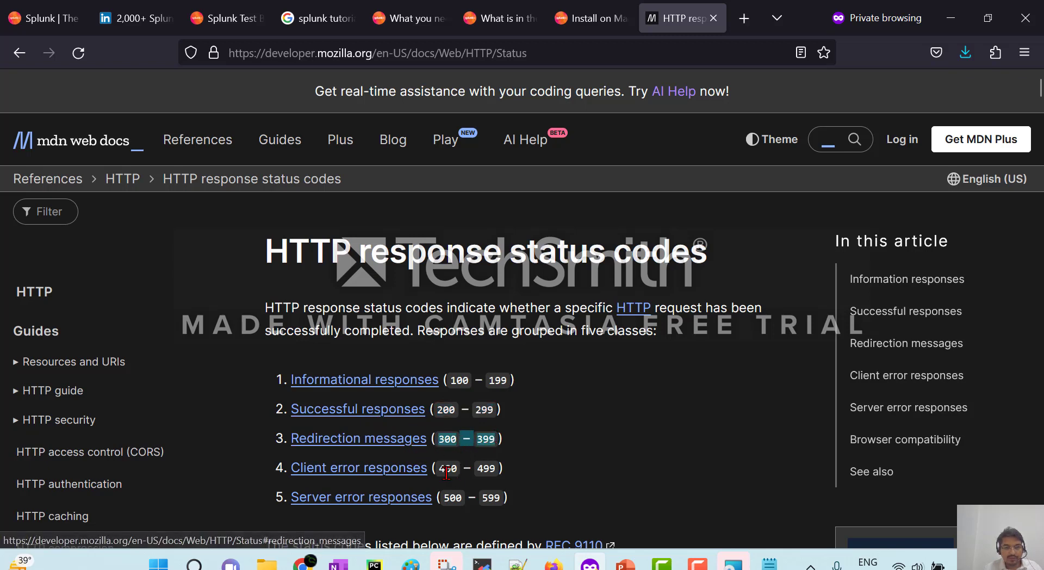
pyautogui.moveTo(440, 468); pyautogui.dragTo(495, 468)
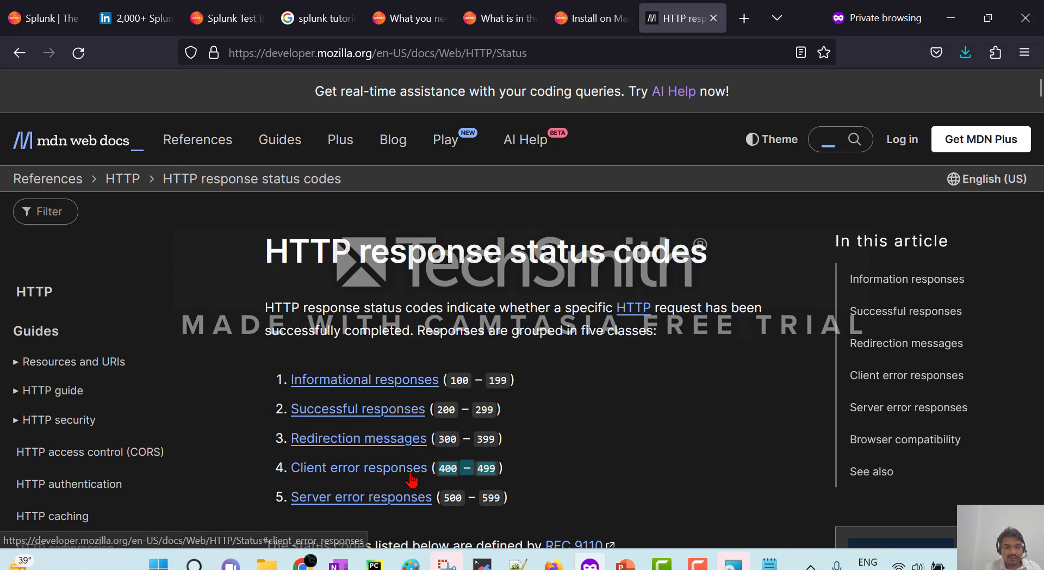
pyautogui.moveTo(442, 497); pyautogui.dragTo(496, 497)
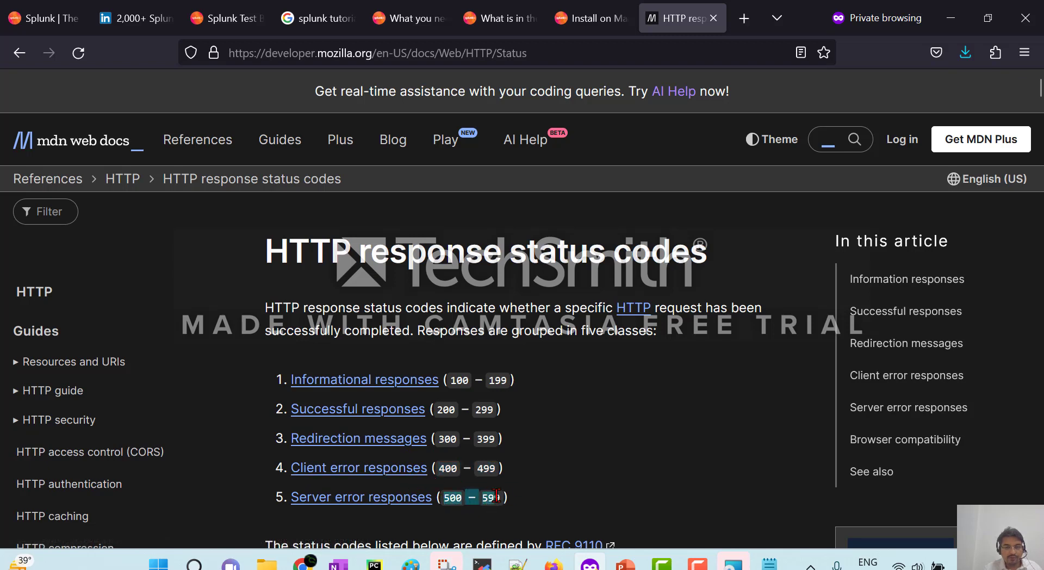
pyautogui.click(531, 497)
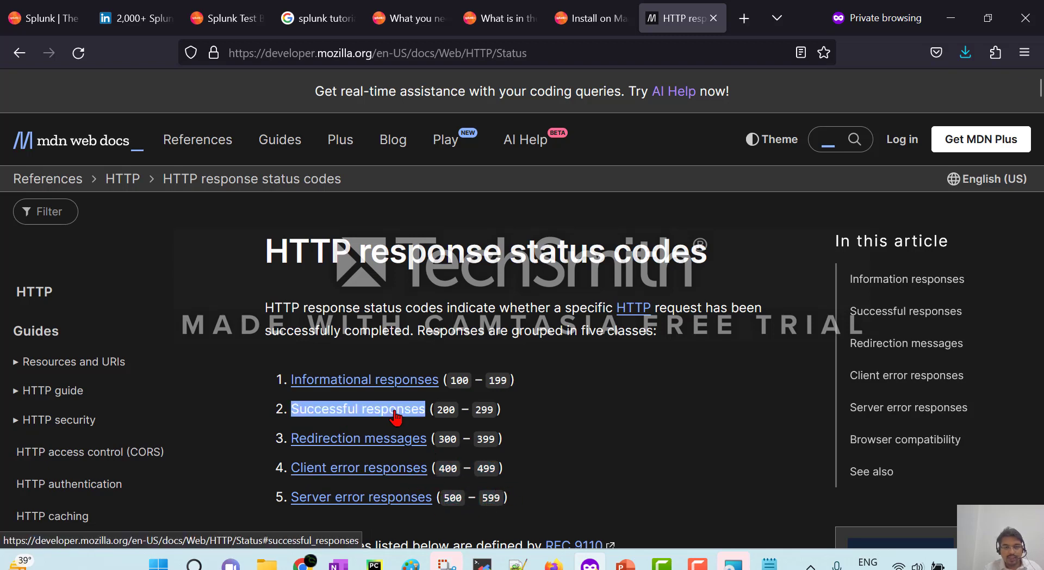
pyautogui.click(397, 410)
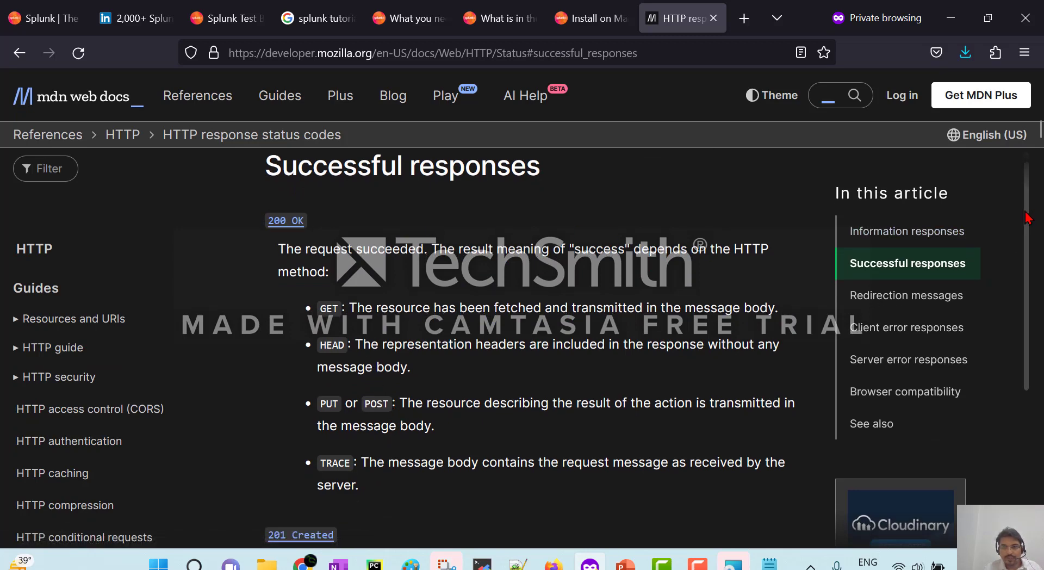
# Jump to Client error responses and highlight the 404 Not Found entry.
pyautogui.scroll(-1, 1030, 215)
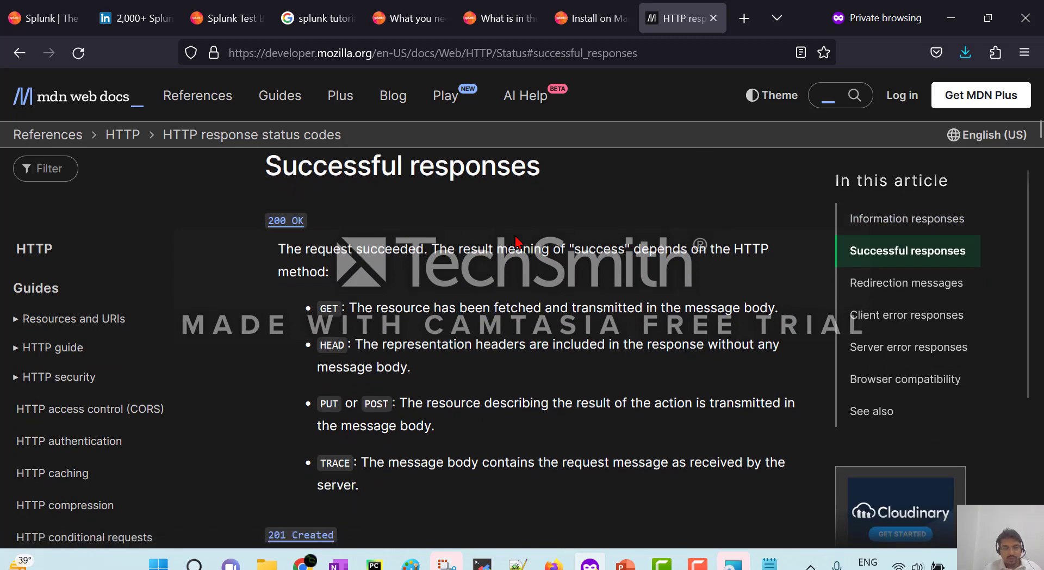
pyautogui.hotkey('ctrl', 'f')
pyautogui.write('4')
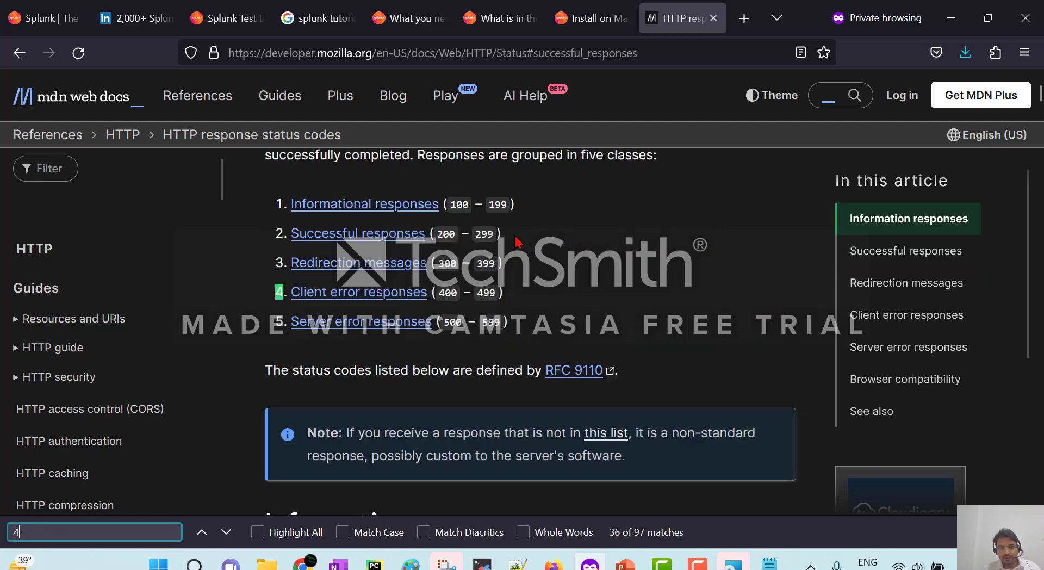
pyautogui.click(343, 293)
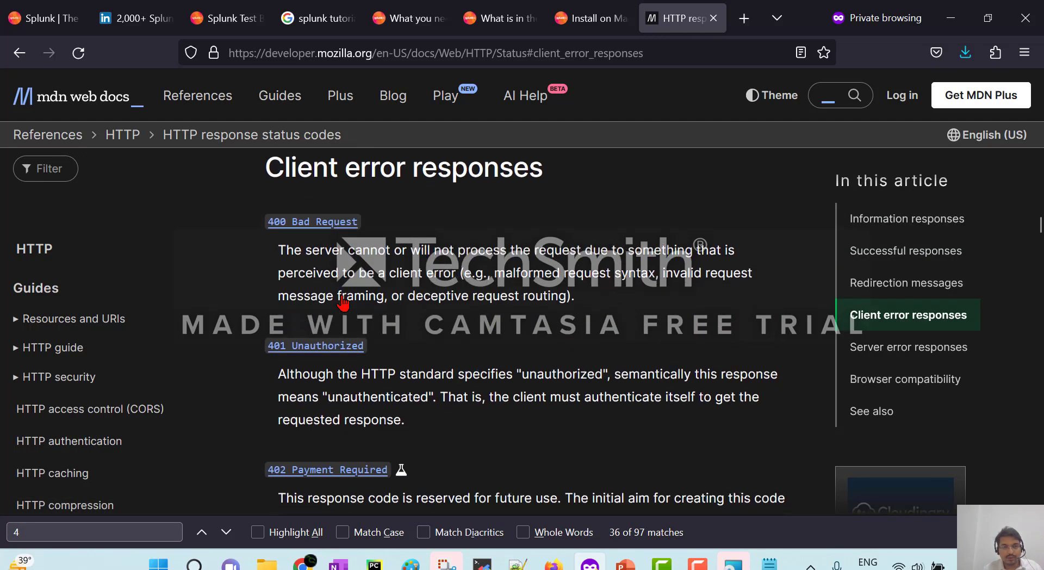
pyautogui.scroll(-7, 496, 354)
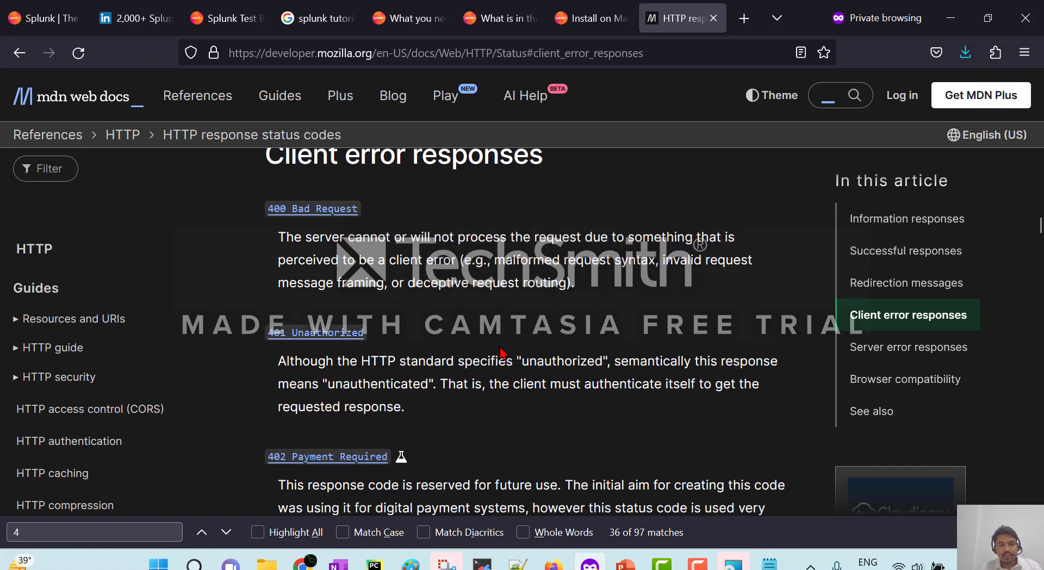
pyautogui.scroll(-1, 501, 353)
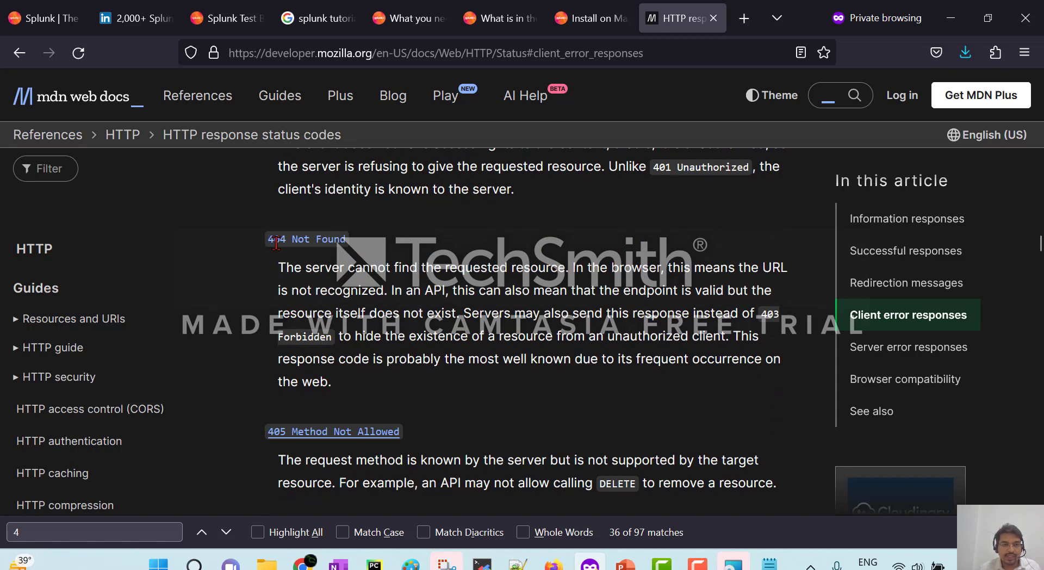
pyautogui.moveTo(263, 241); pyautogui.dragTo(349, 239)
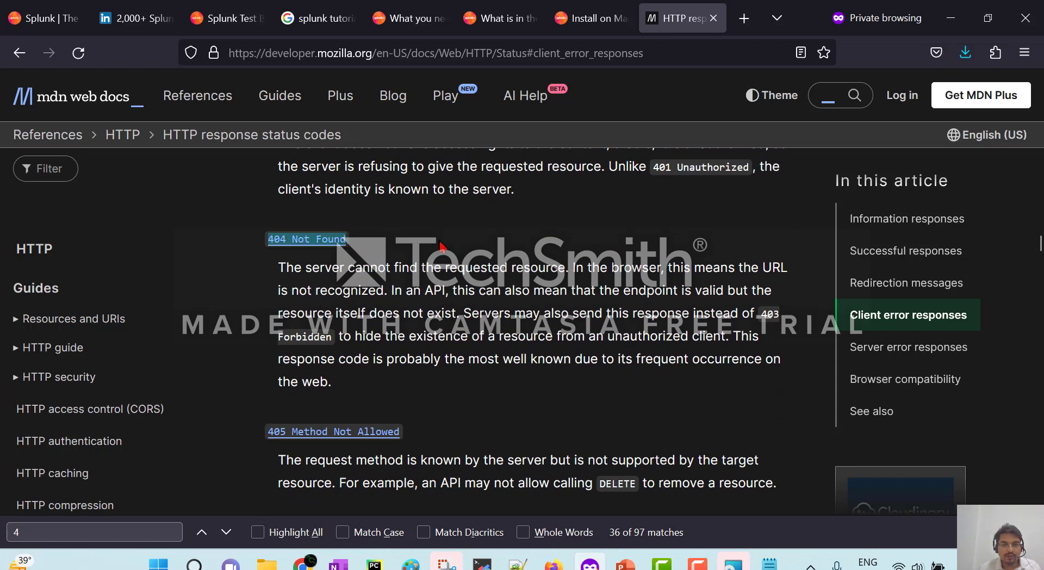
pyautogui.click(735, 566)
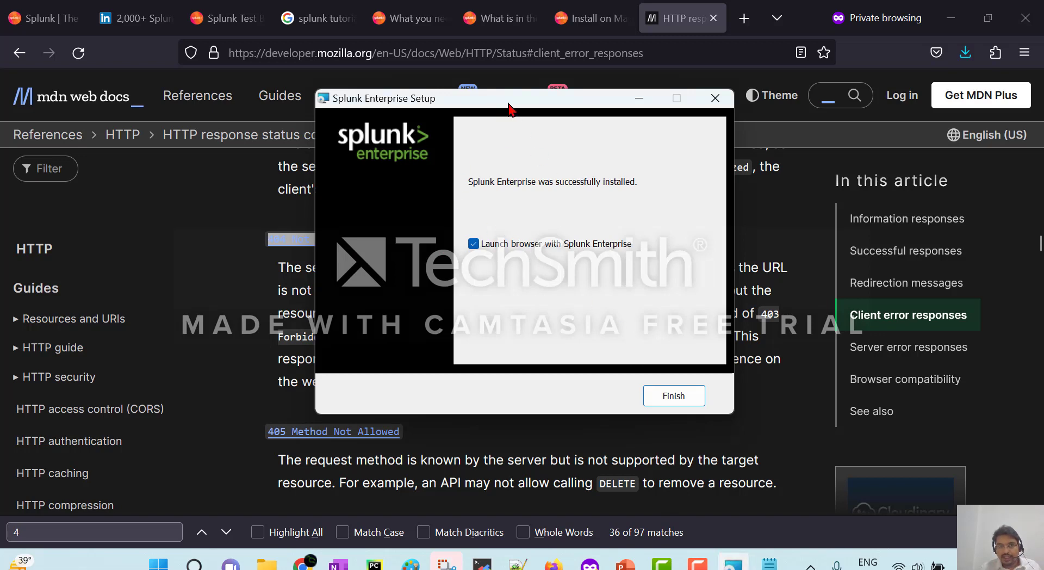
# Finish setup so Splunk's login page opens at 127.0.0.1:8000, then add a blank tab.
pyautogui.moveTo(510, 108); pyautogui.dragTo(590, 112)
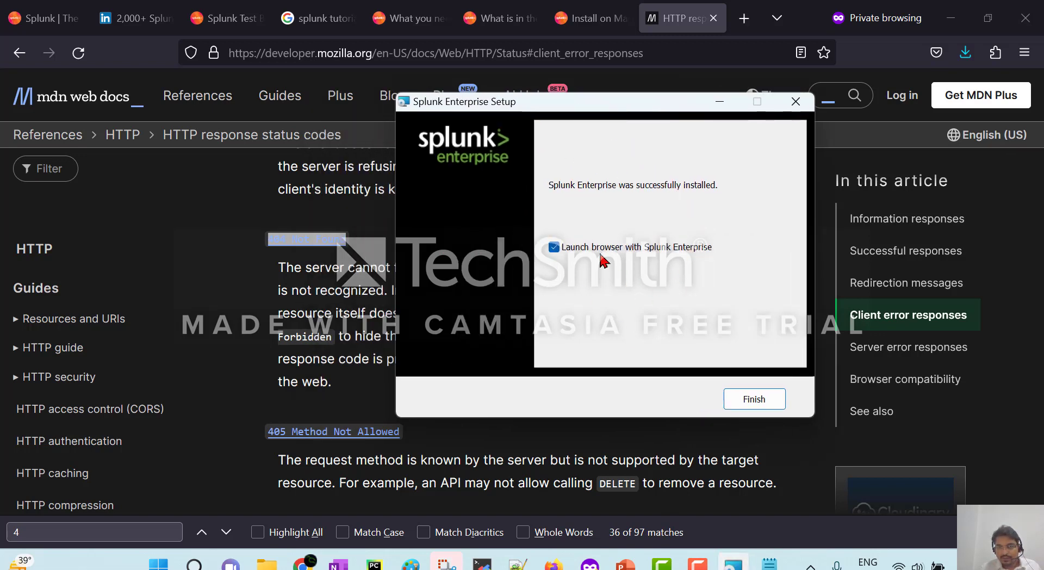
pyautogui.click(777, 402)
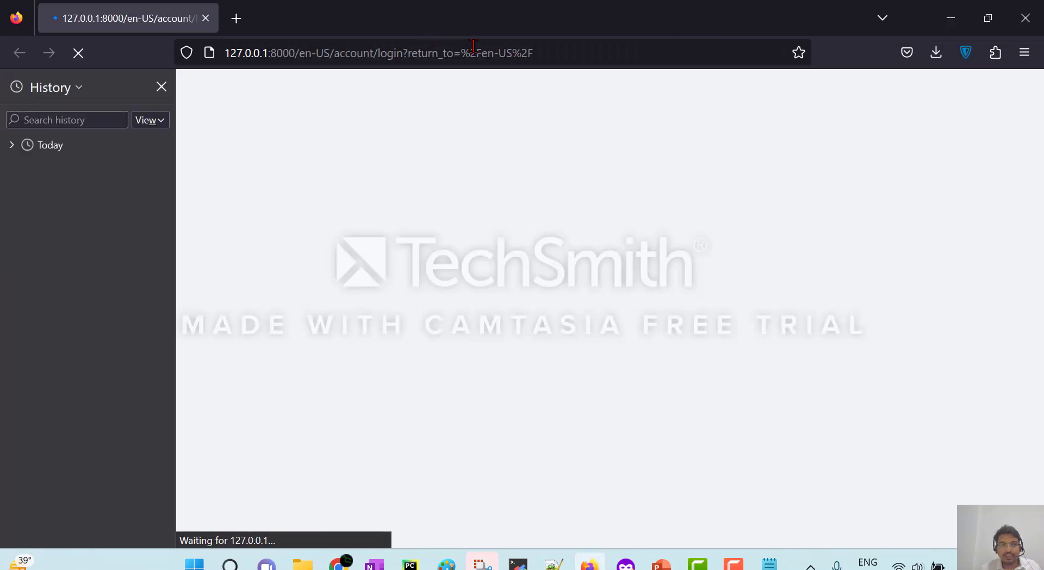
pyautogui.click(161, 87)
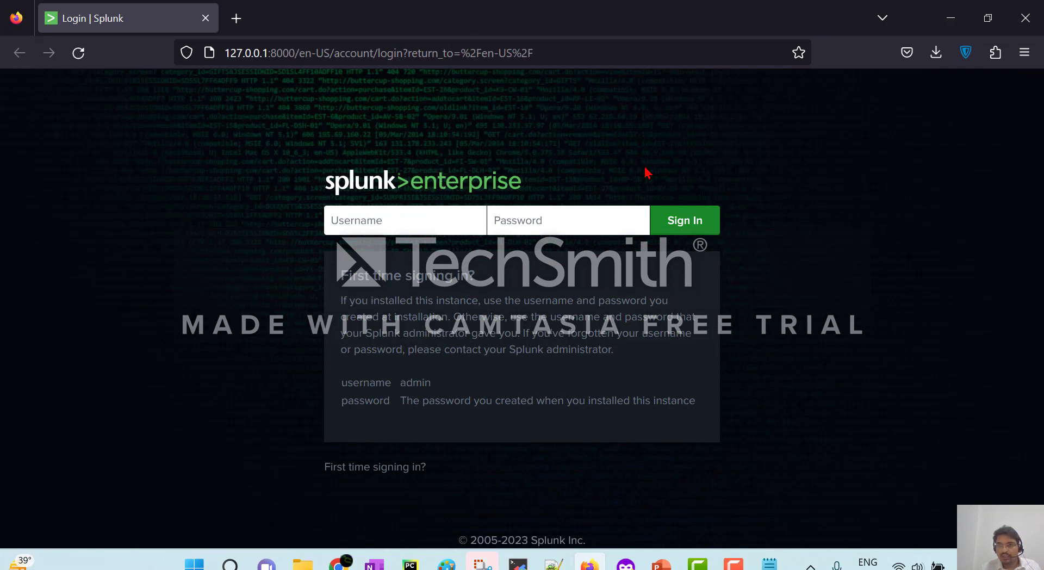
pyautogui.moveTo(226, 55); pyautogui.dragTo(266, 53)
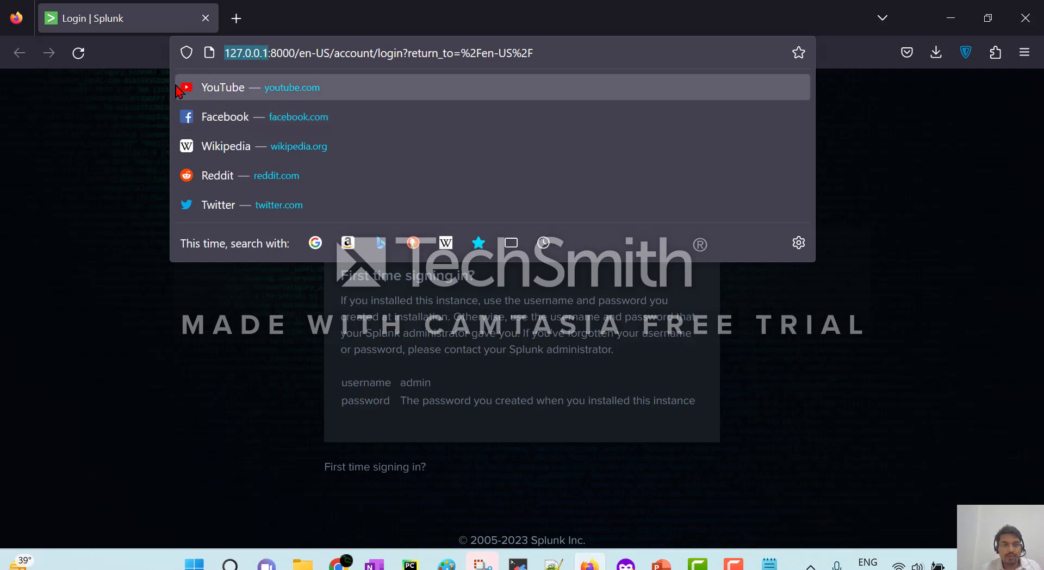
pyautogui.doubleClick(277, 55)
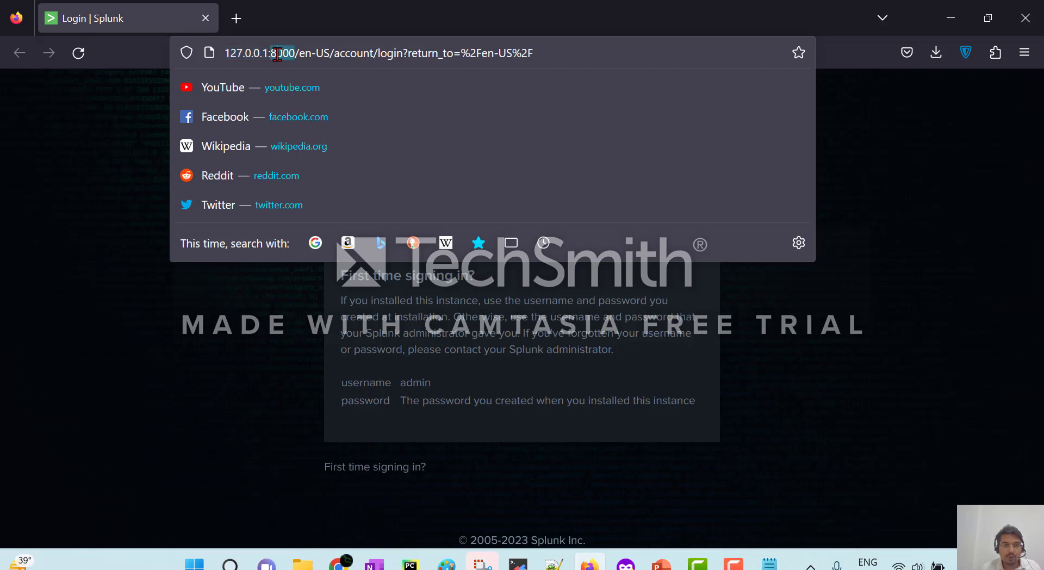
pyautogui.click(237, 22)
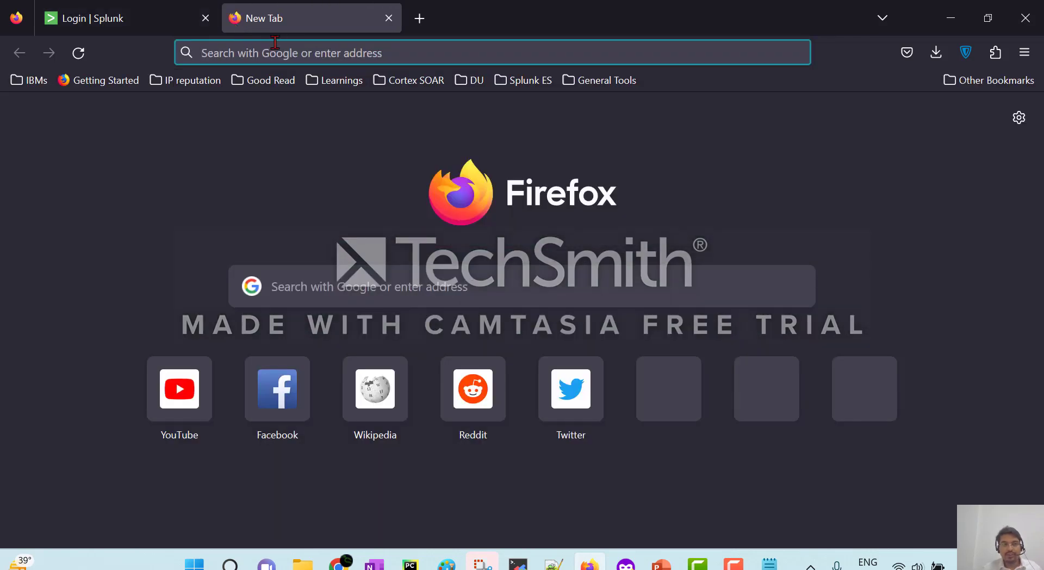
# Load the Splunk web interface at localhost:8000 in the browser.
pyautogui.click(292, 52)
pyautogui.write('local')
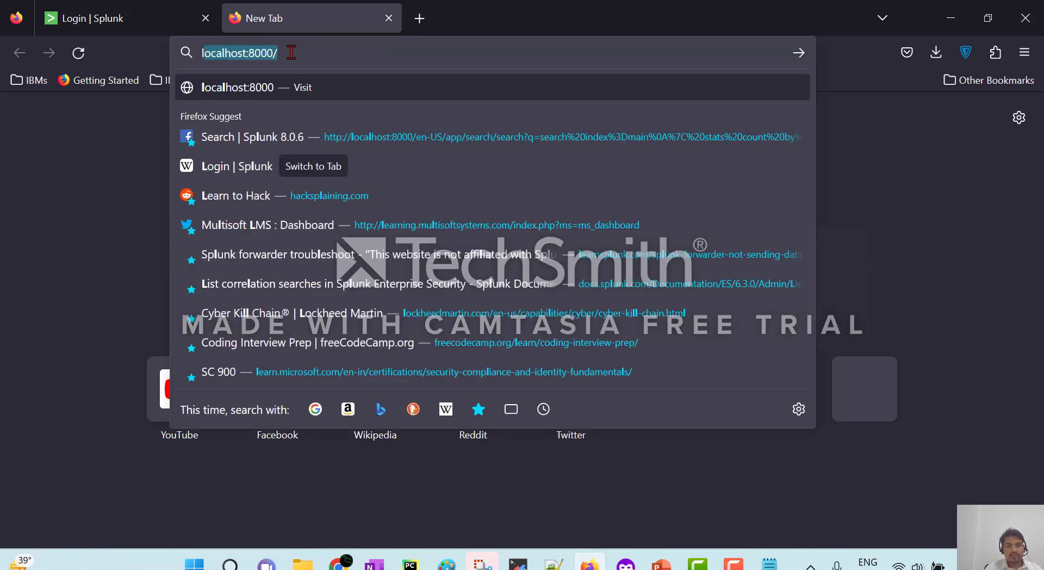
pyautogui.write('host:')
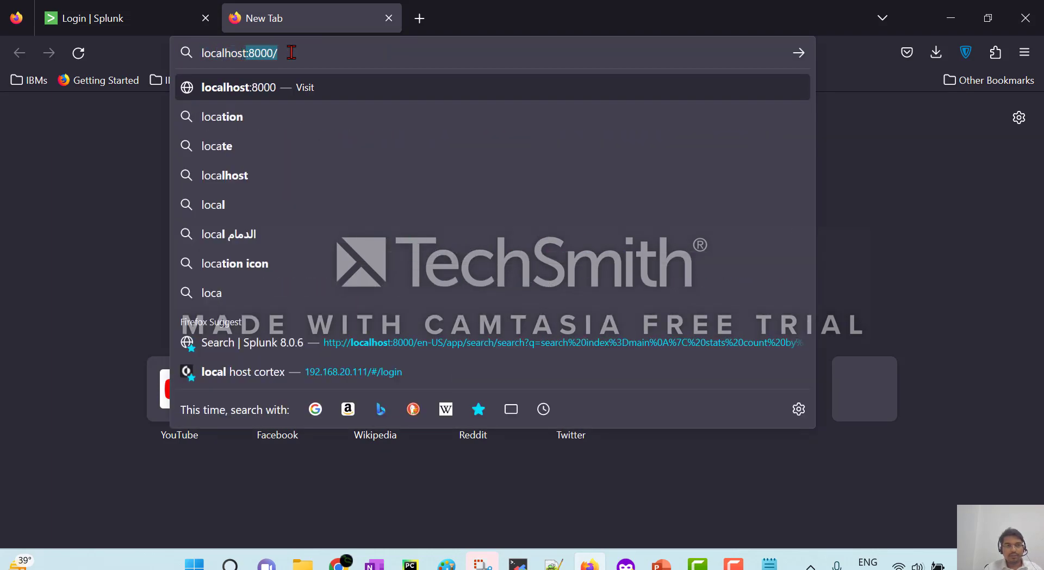
pyautogui.press('BackSpace')
pyautogui.write('8000')
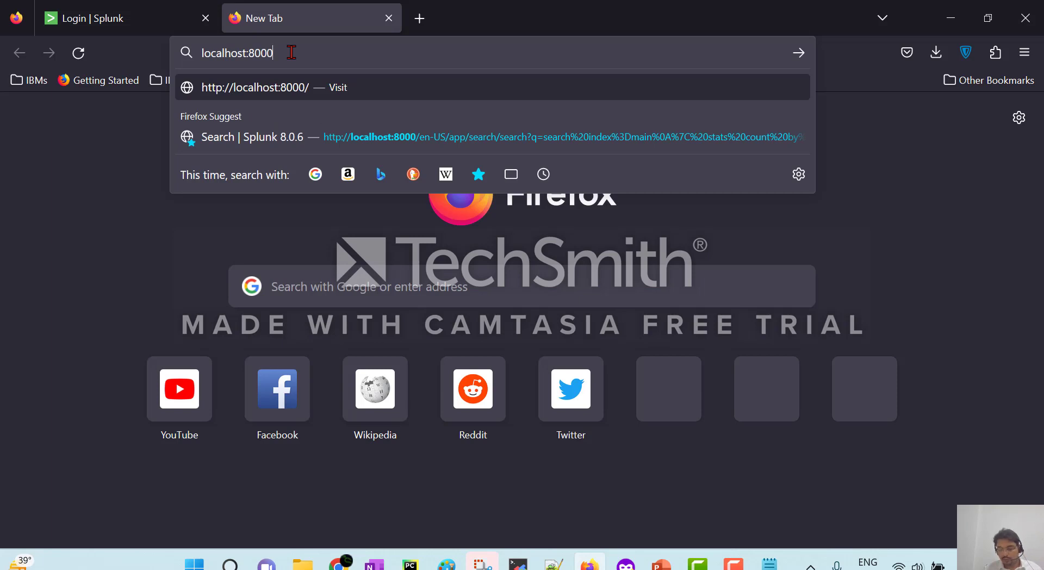
pyautogui.press('Return')
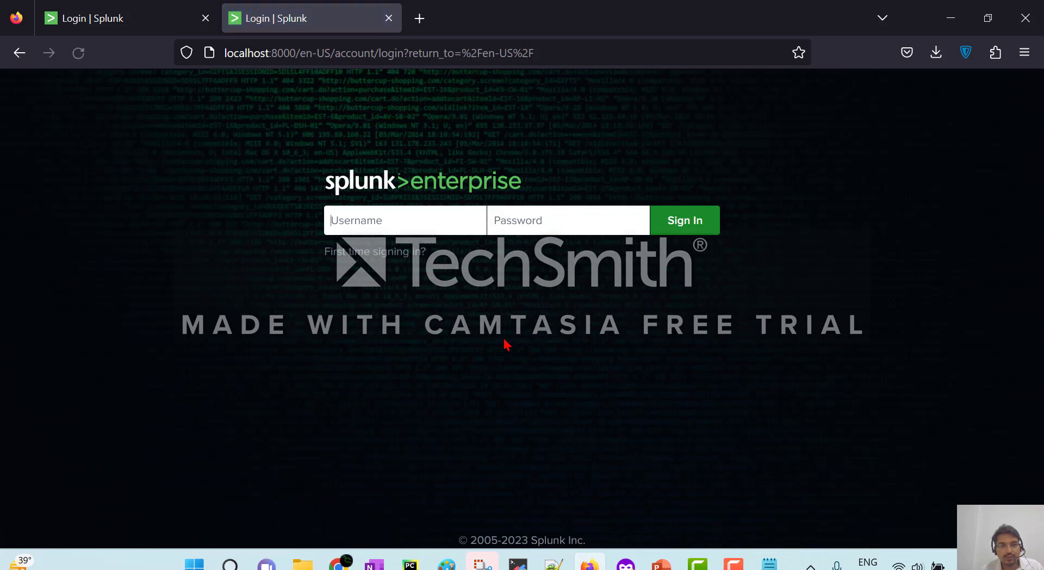
# Sign in as admin with the account password.
pyautogui.click(370, 216)
pyautogui.write('admin')
pyautogui.press('Tab')
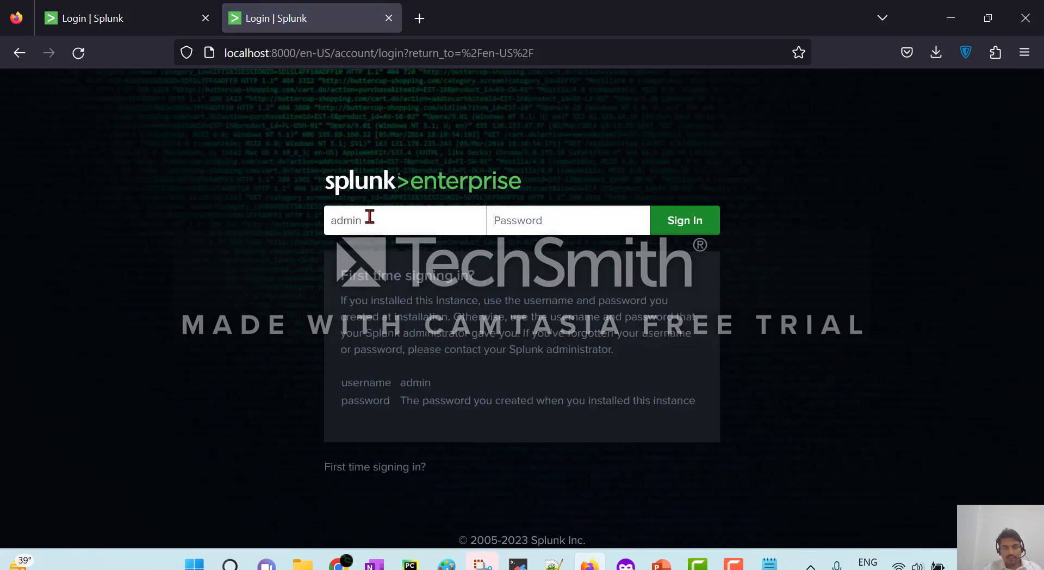
pyautogui.write('c')
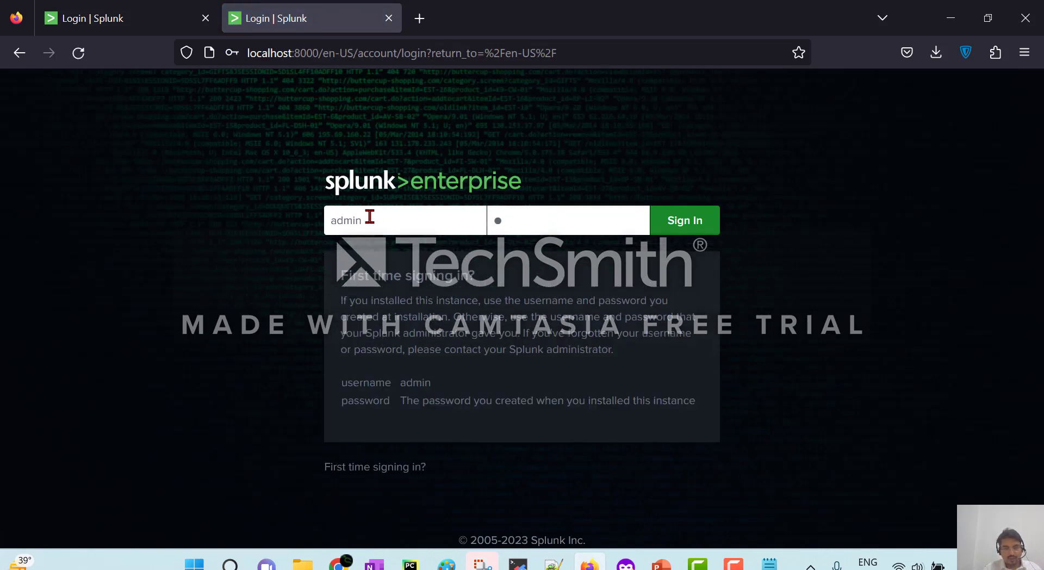
pyautogui.press('Return')
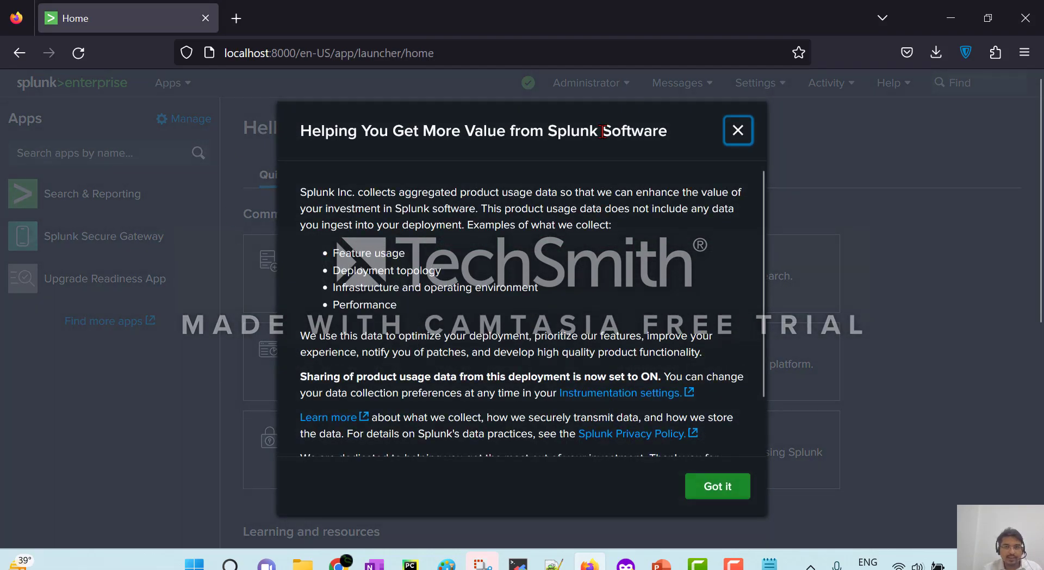
# Dismiss the usage-data notice and open Help > About.
pyautogui.click(739, 133)
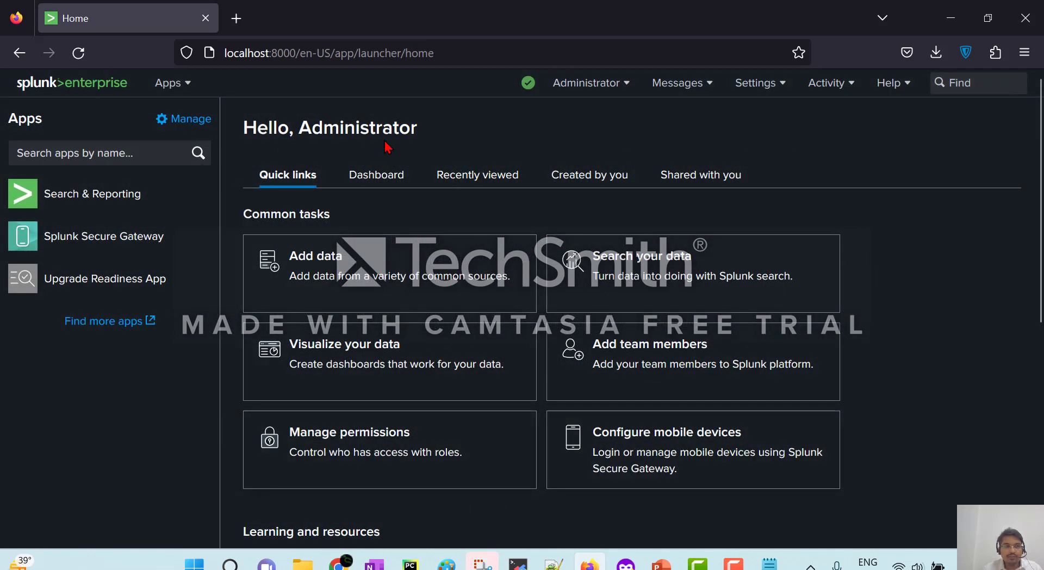
pyautogui.click(892, 85)
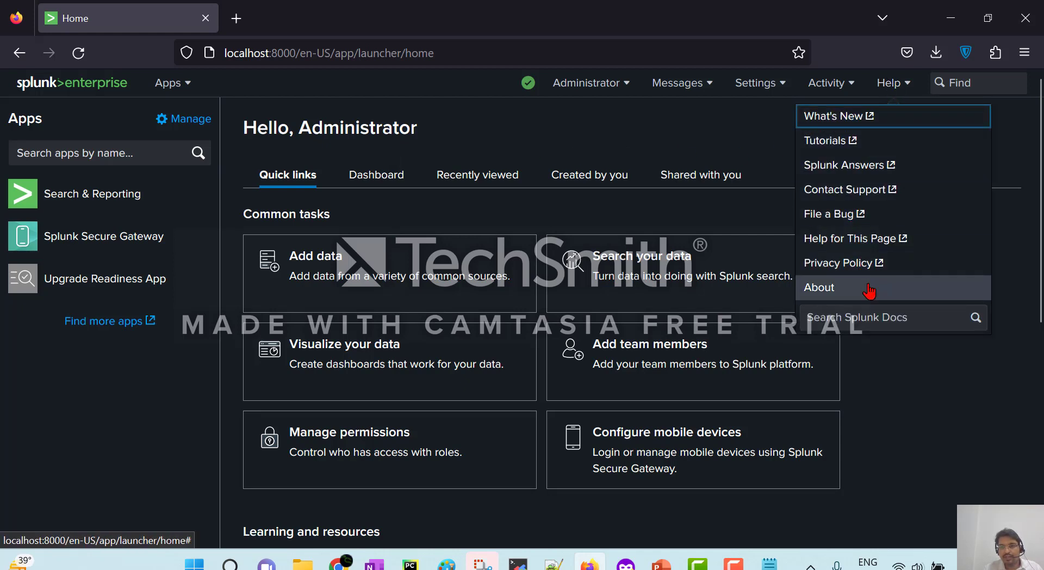
pyautogui.click(893, 90)
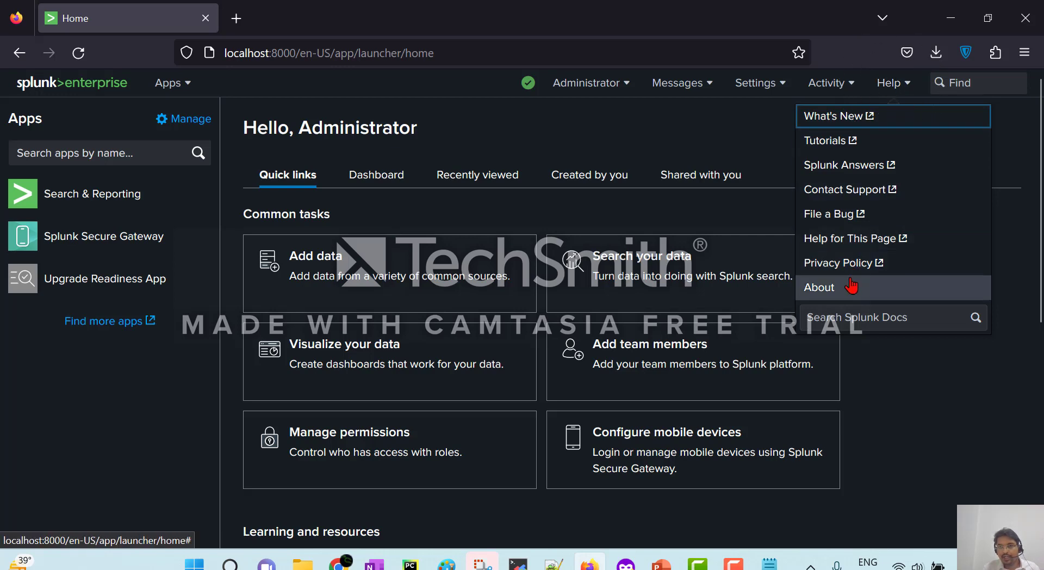
pyautogui.click(852, 287)
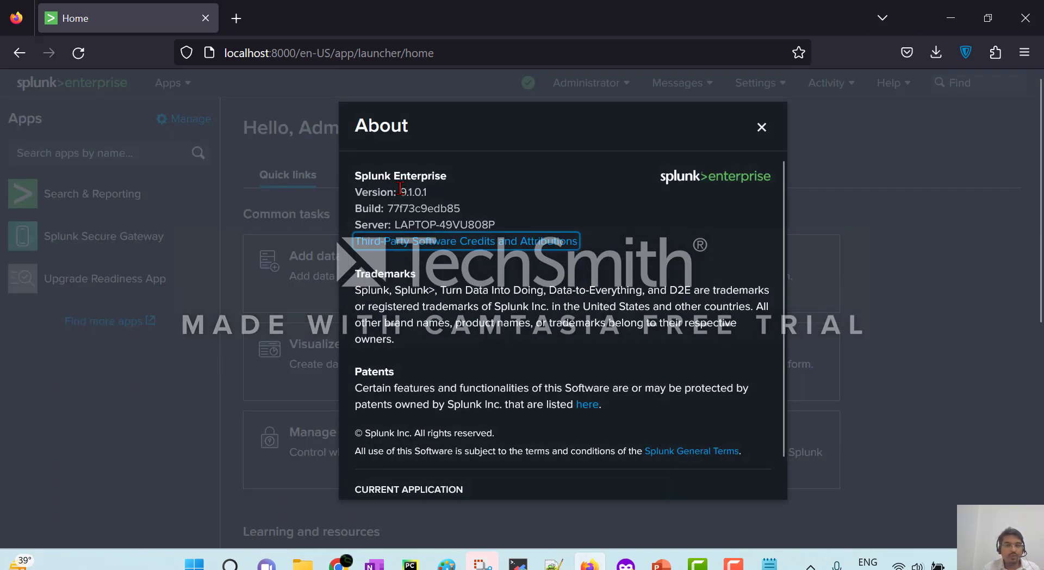
# Highlight the product name, build 77f73c9edb85 and server name, then close About.
pyautogui.moveTo(360, 175); pyautogui.dragTo(436, 196)
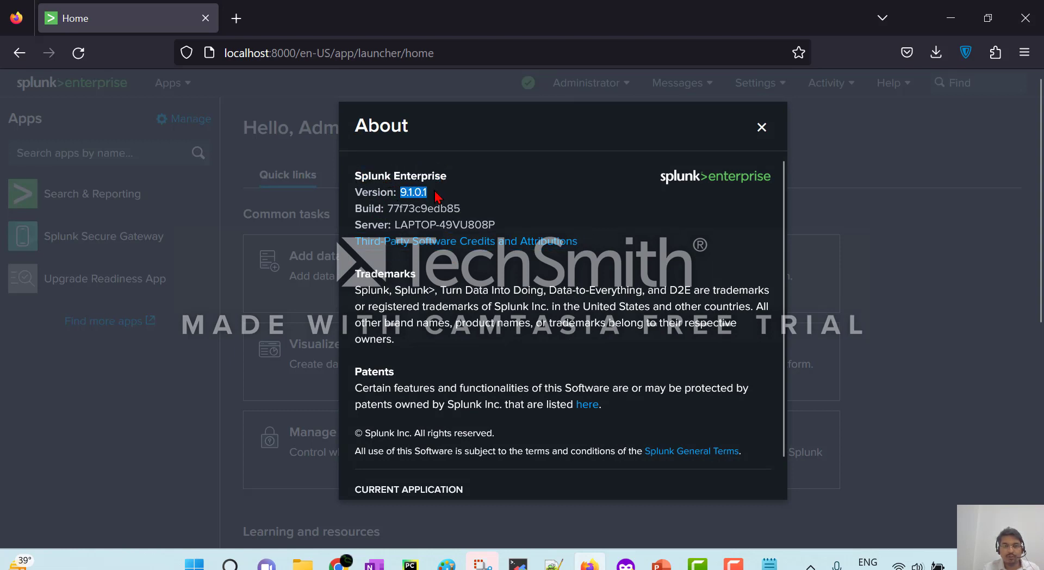
pyautogui.doubleClick(422, 209)
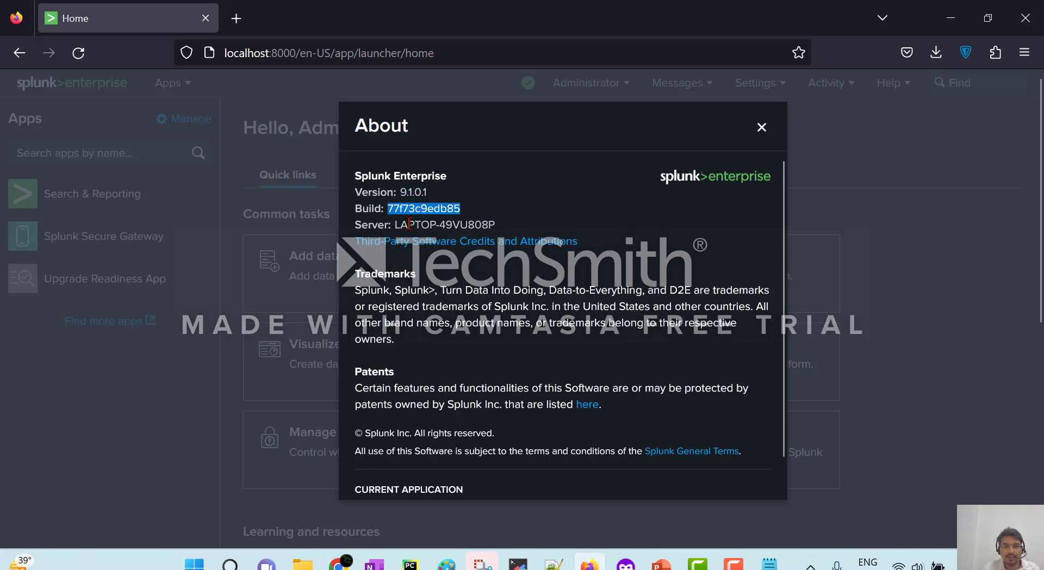
pyautogui.moveTo(396, 224); pyautogui.dragTo(510, 225)
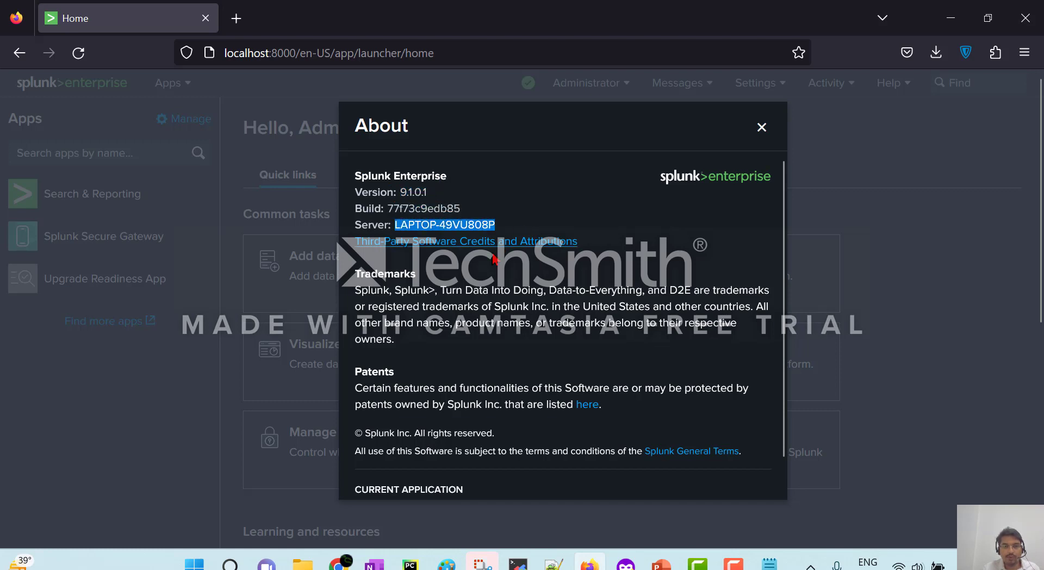
pyautogui.click(762, 128)
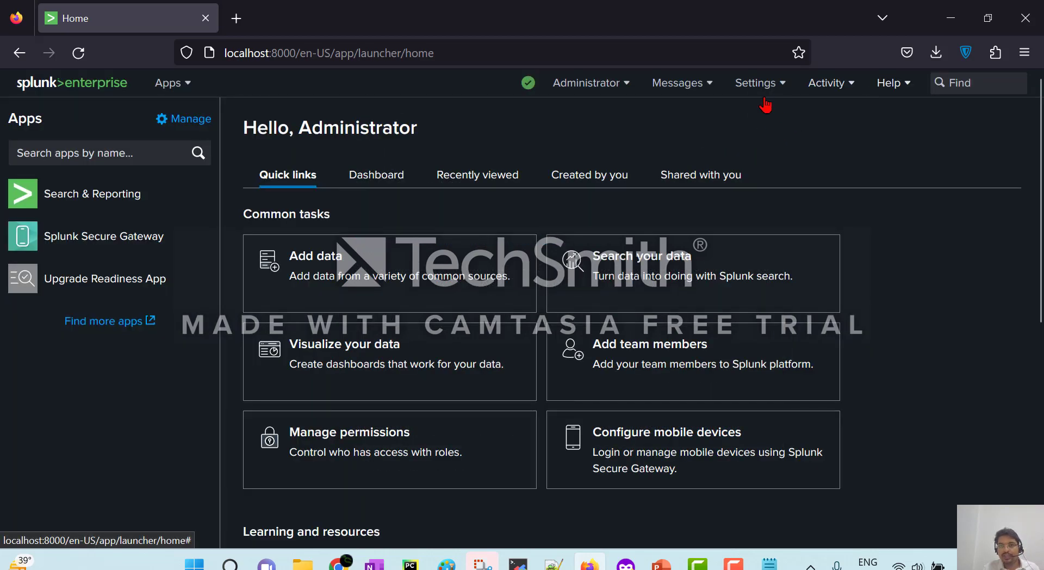
# Open the Licensing page from the Settings menu.
pyautogui.click(763, 93)
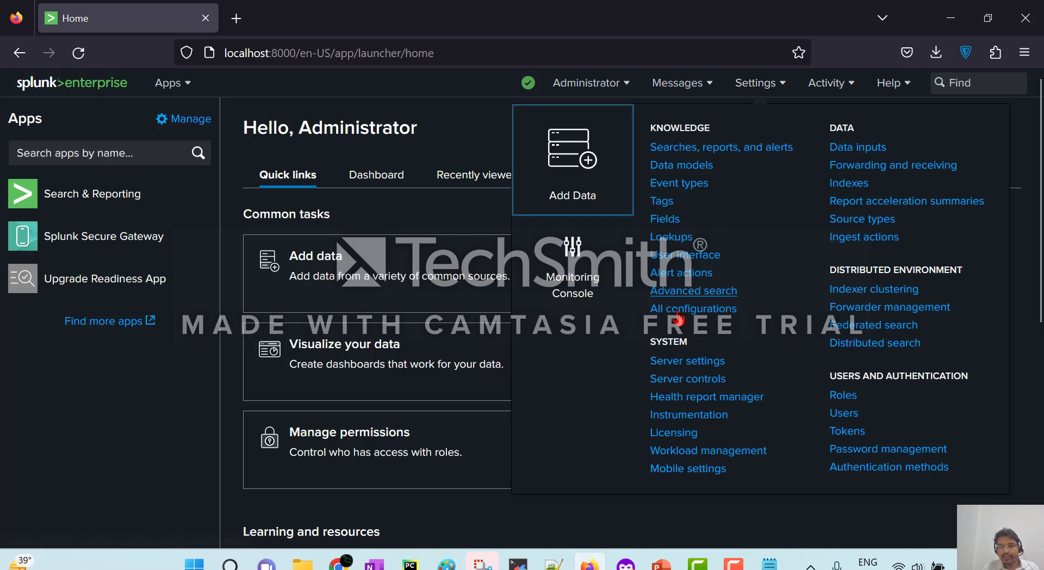
pyautogui.click(665, 338)
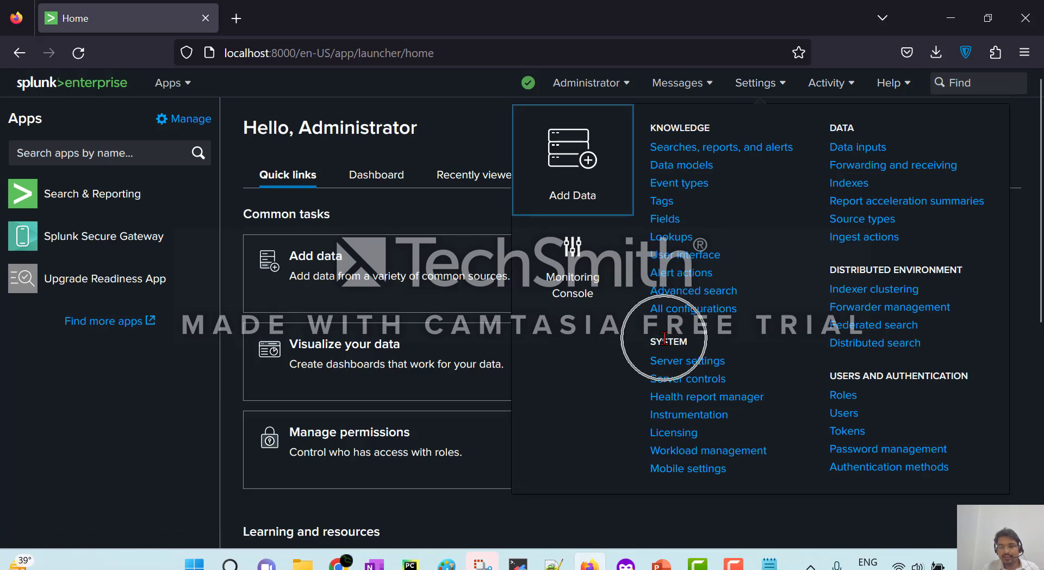
pyautogui.click(674, 439)
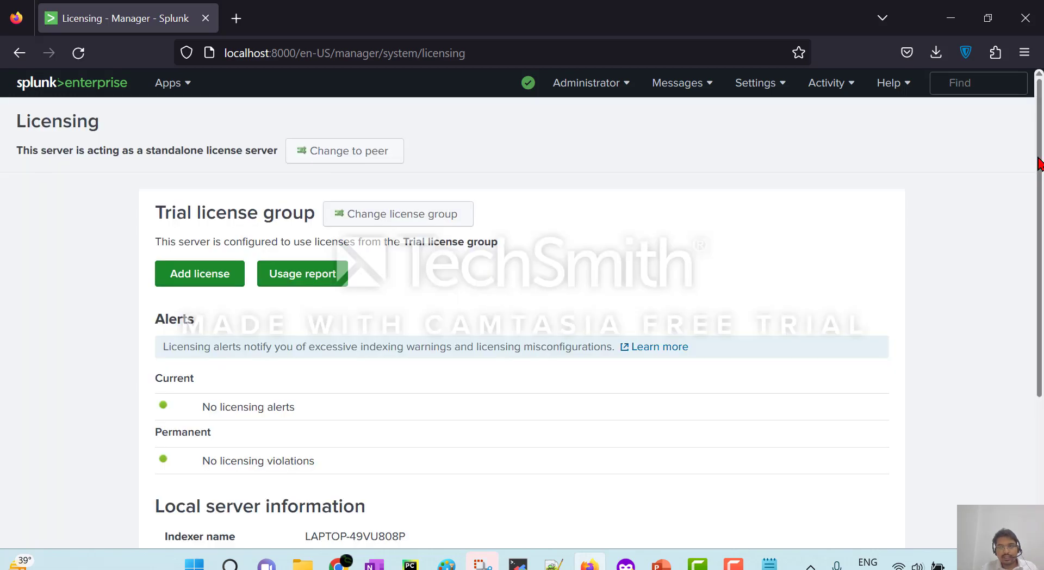
# Check the Trial license's expiration date under Local server information.
pyautogui.scroll(-3, 1039, 163)
pyautogui.scroll(1, 1039, 164)
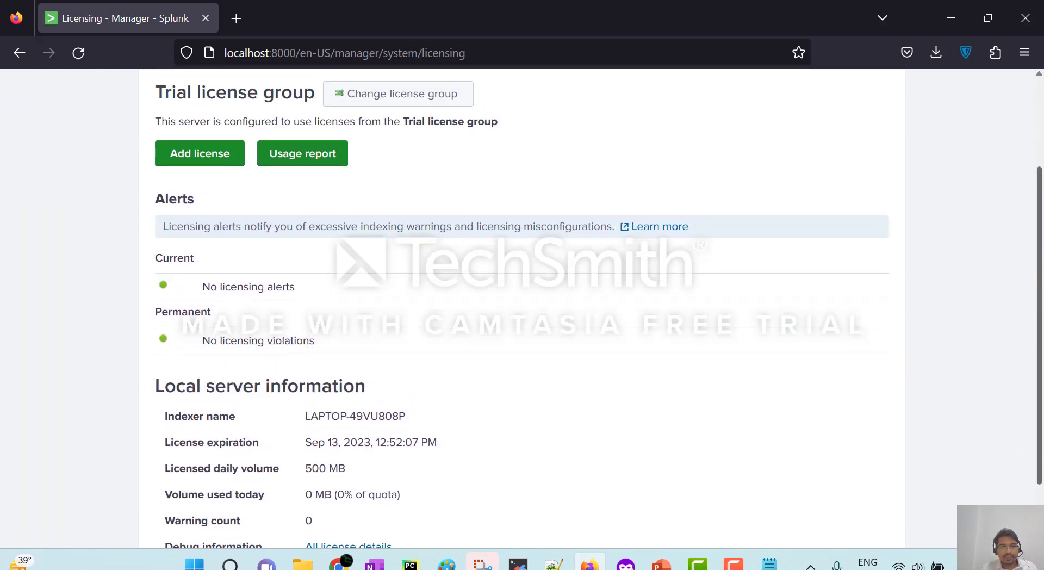
pyautogui.scroll(1, 1042, 234)
pyautogui.scroll(-2, 1042, 232)
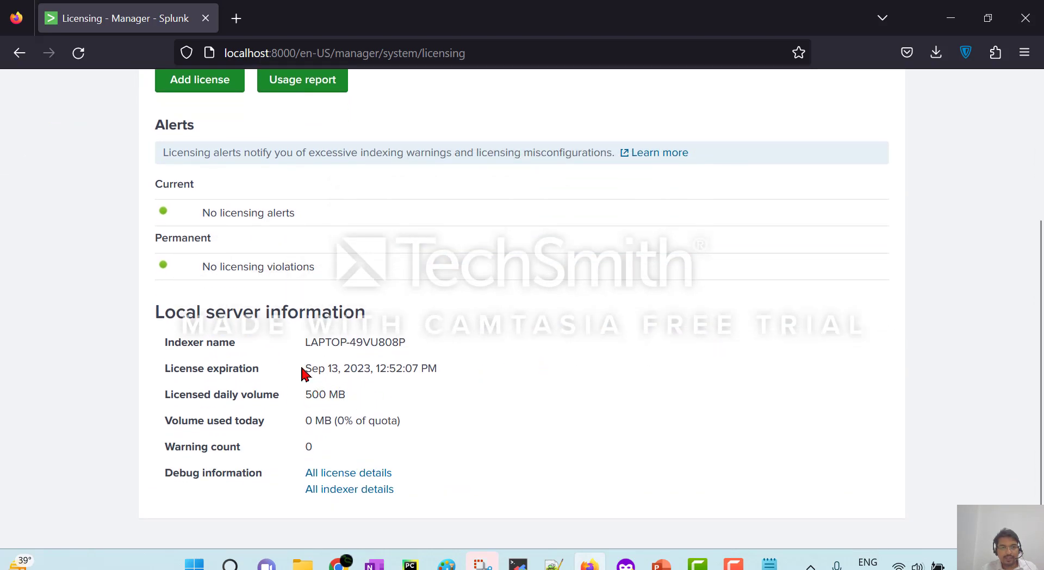
pyautogui.moveTo(302, 369); pyautogui.dragTo(379, 368)
pyautogui.click(396, 371)
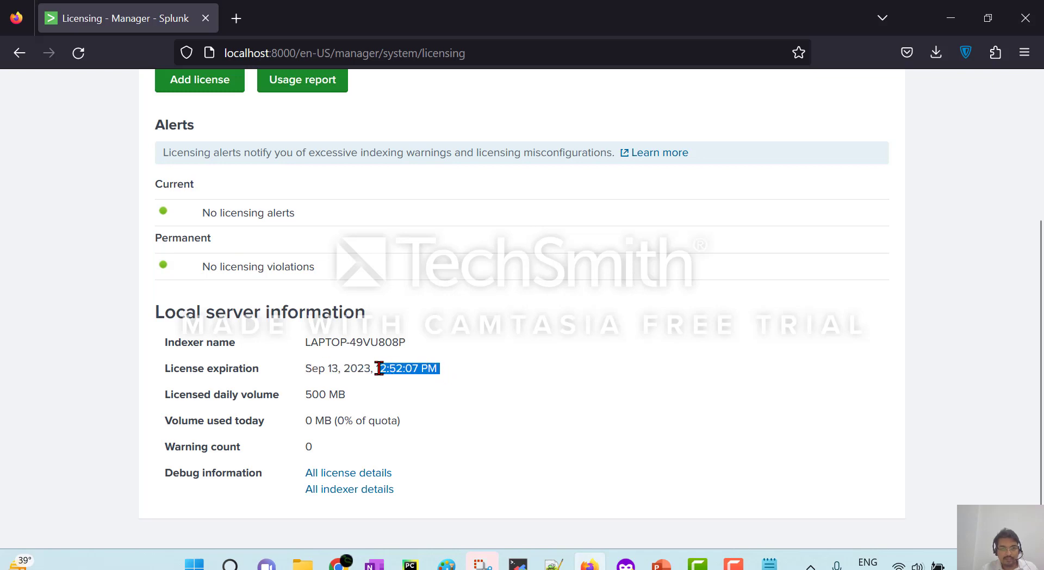
pyautogui.click(490, 392)
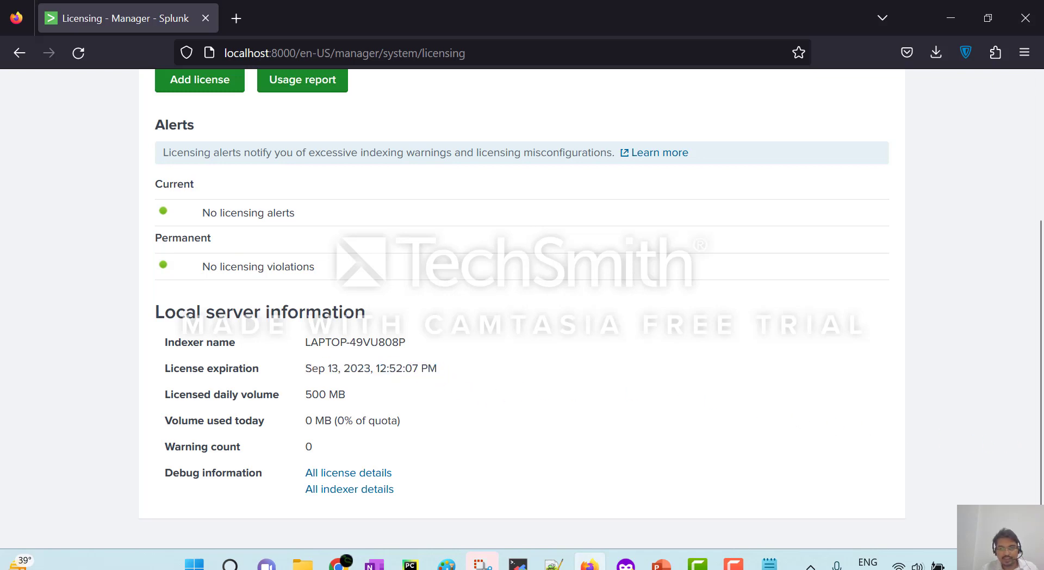
pyautogui.scroll(4, 1034, 283)
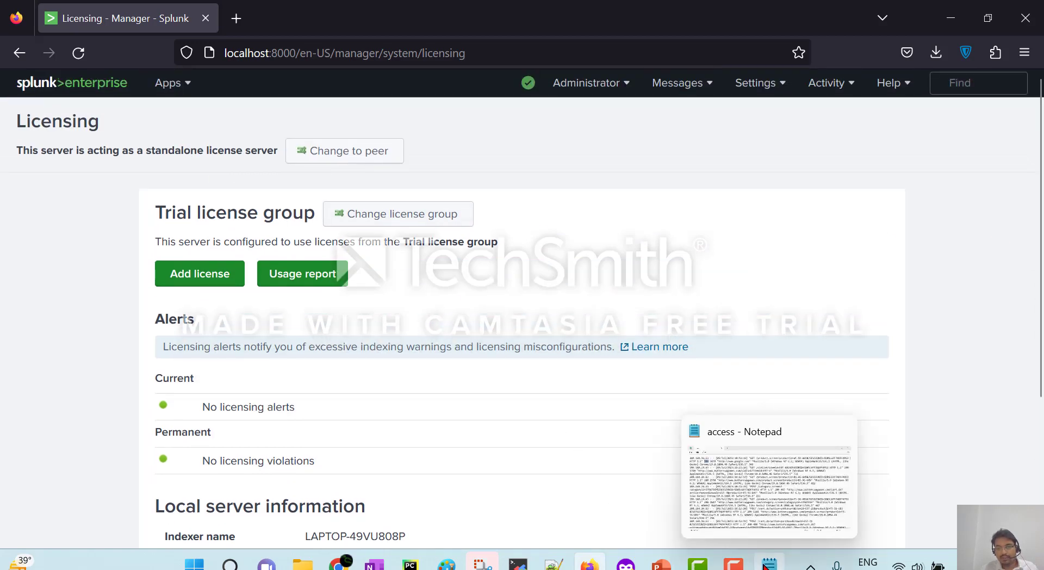
# Bring the access log forward and inspect the first entry's response size and referrer.
pyautogui.click(765, 566)
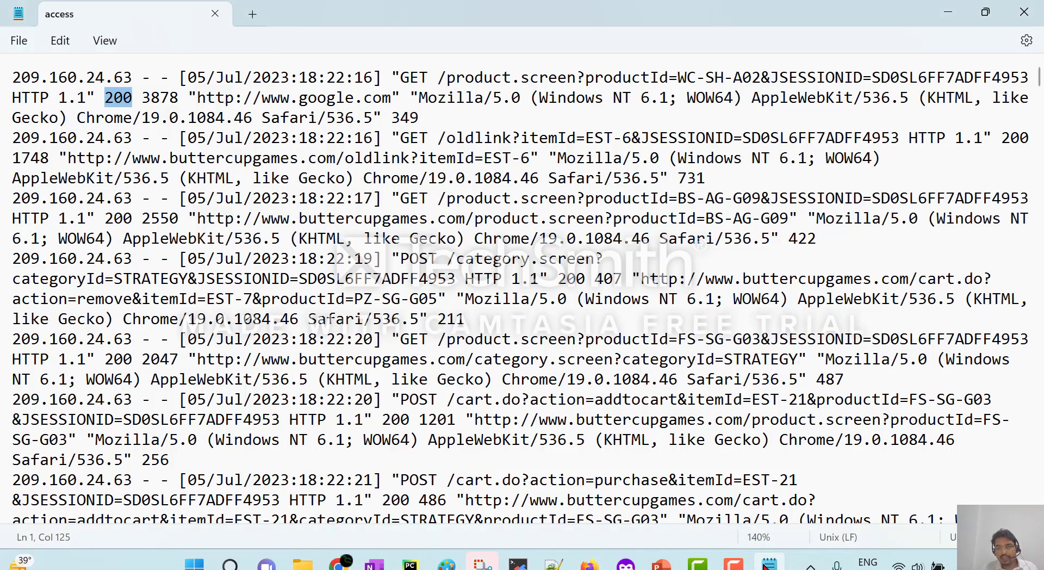
pyautogui.doubleClick(154, 97)
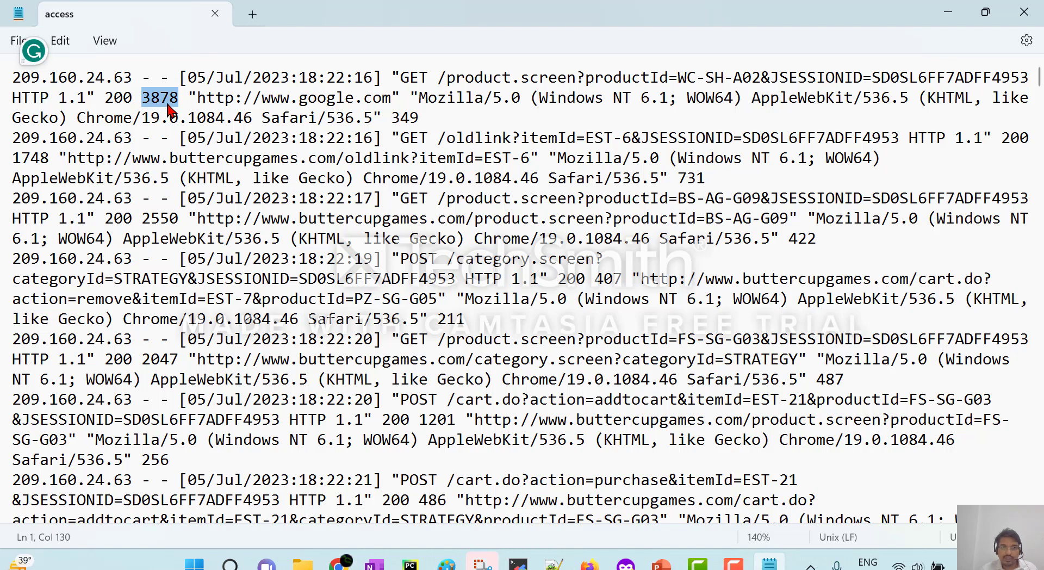
pyautogui.moveTo(195, 101); pyautogui.dragTo(58, 120)
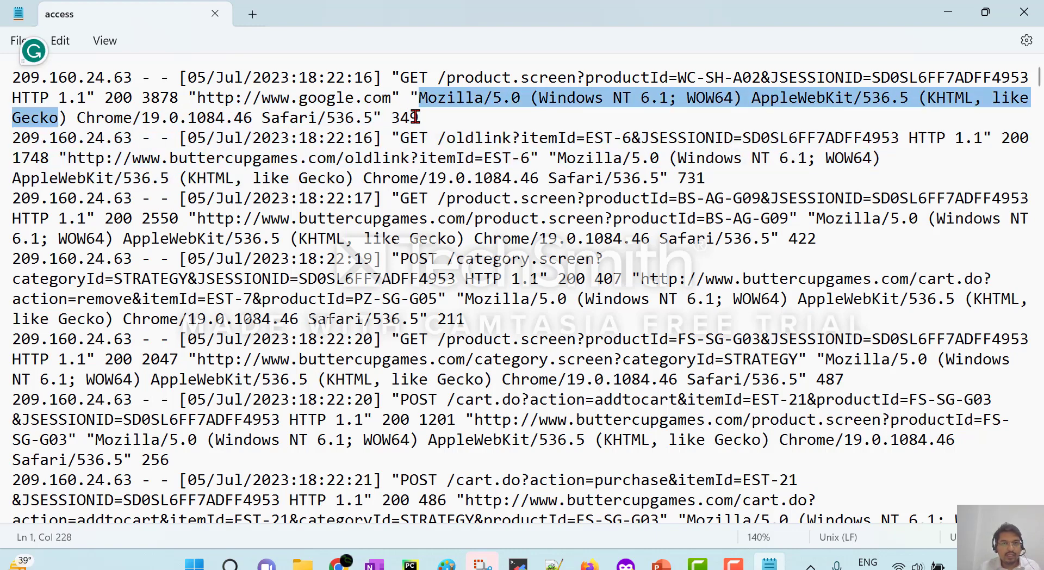
pyautogui.moveTo(429, 117); pyautogui.dragTo(12, 79)
pyautogui.click(106, 103)
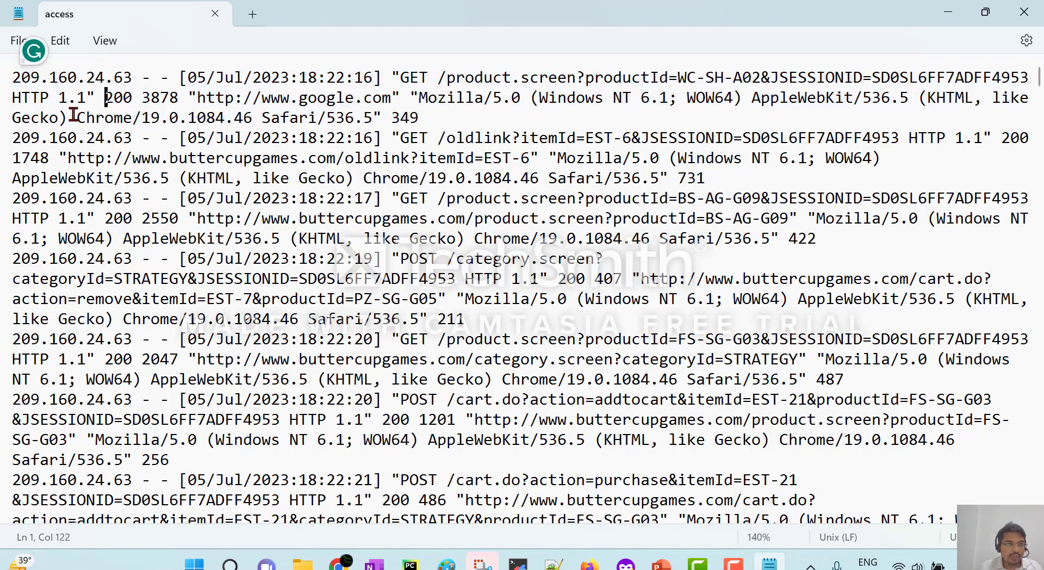
pyautogui.click(74, 115)
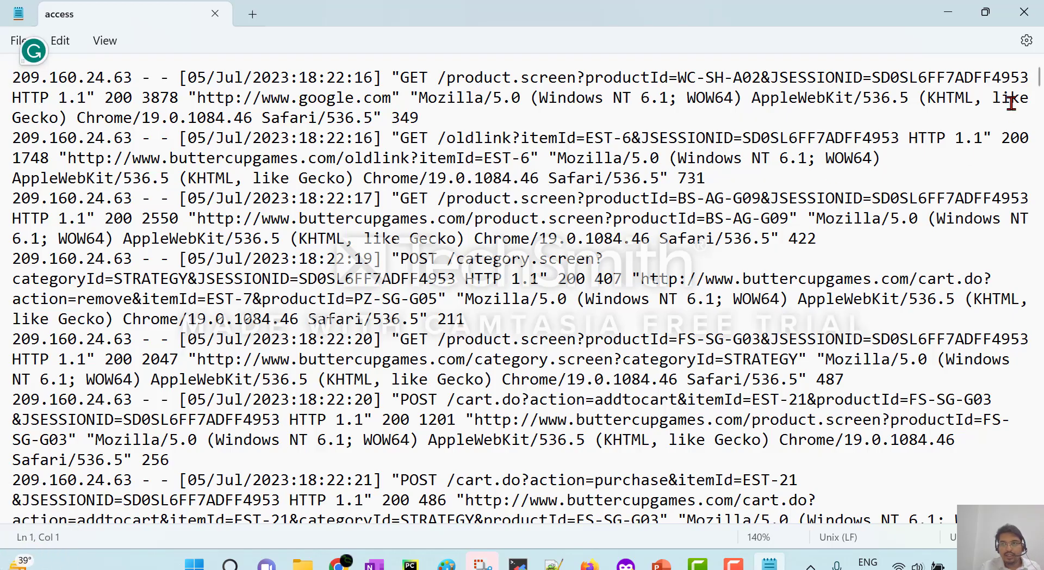
# Jump to the log's end, return to the top, and review status codes like 200.
pyautogui.moveTo(1039, 81); pyautogui.dragTo(1038, 498)
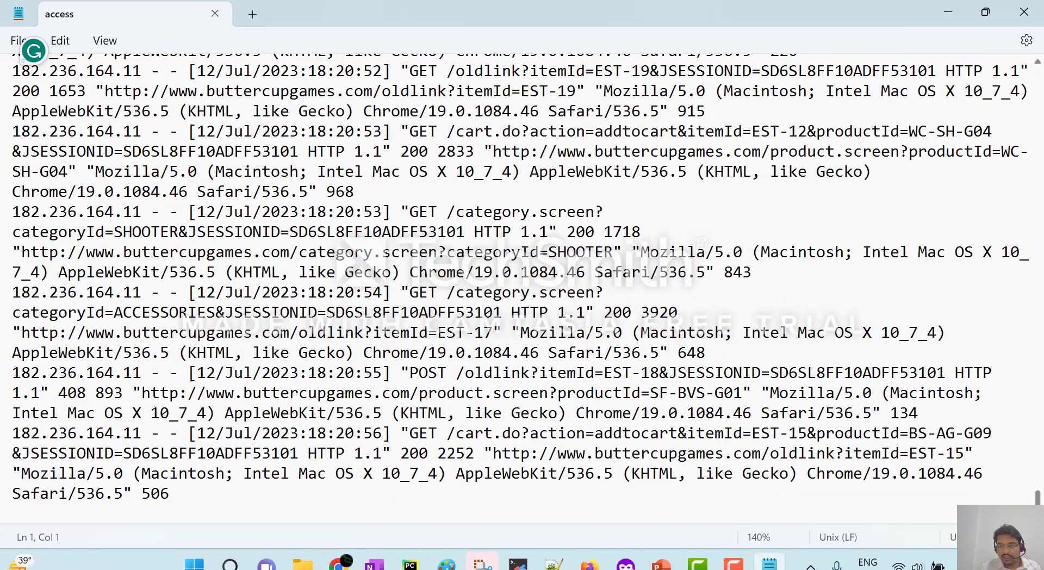
pyautogui.hotkey('ctrl', 'End')
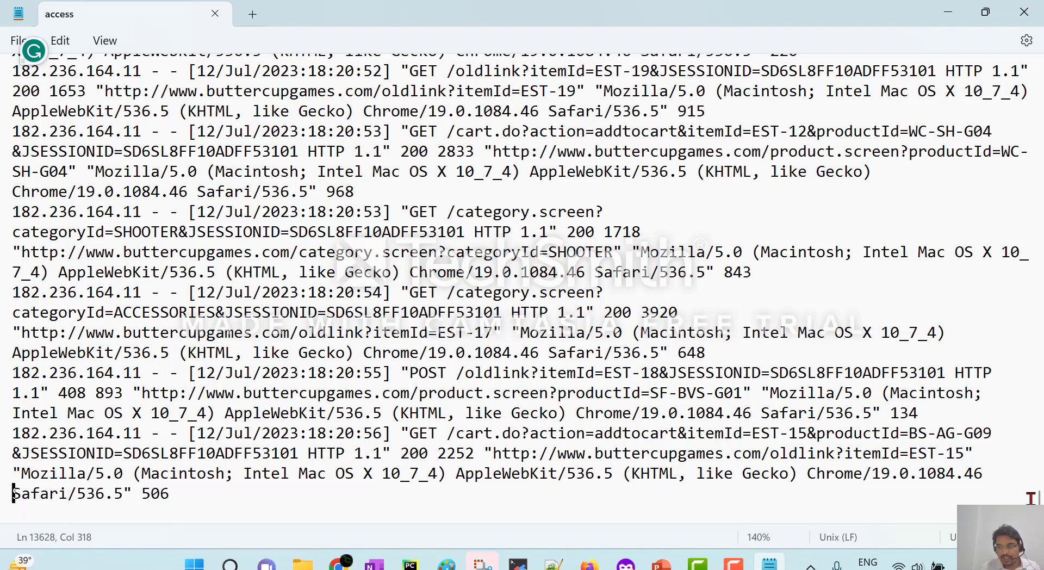
pyautogui.moveTo(1037, 498); pyautogui.dragTo(1027, 62)
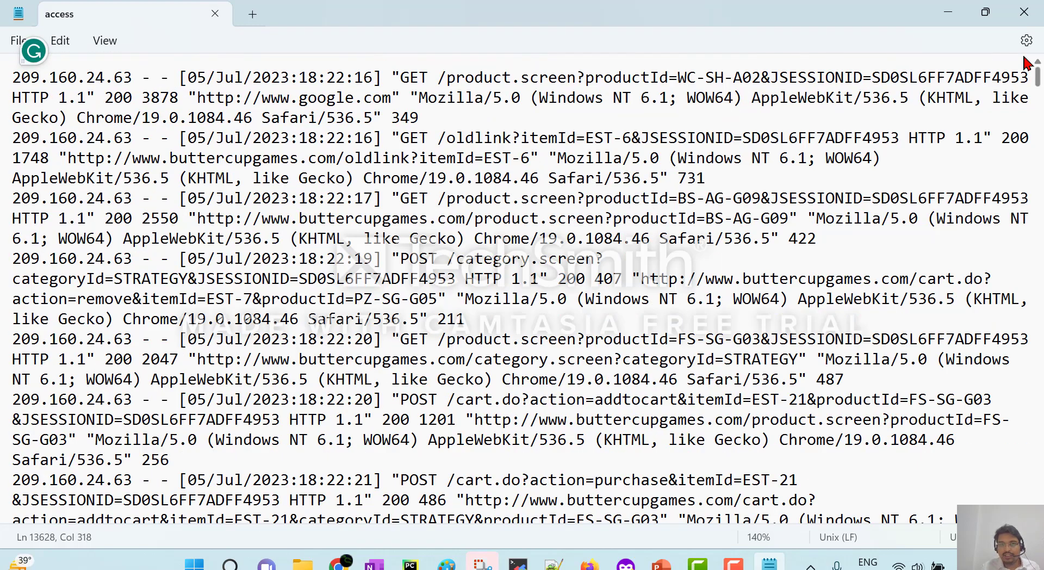
pyautogui.doubleClick(119, 99)
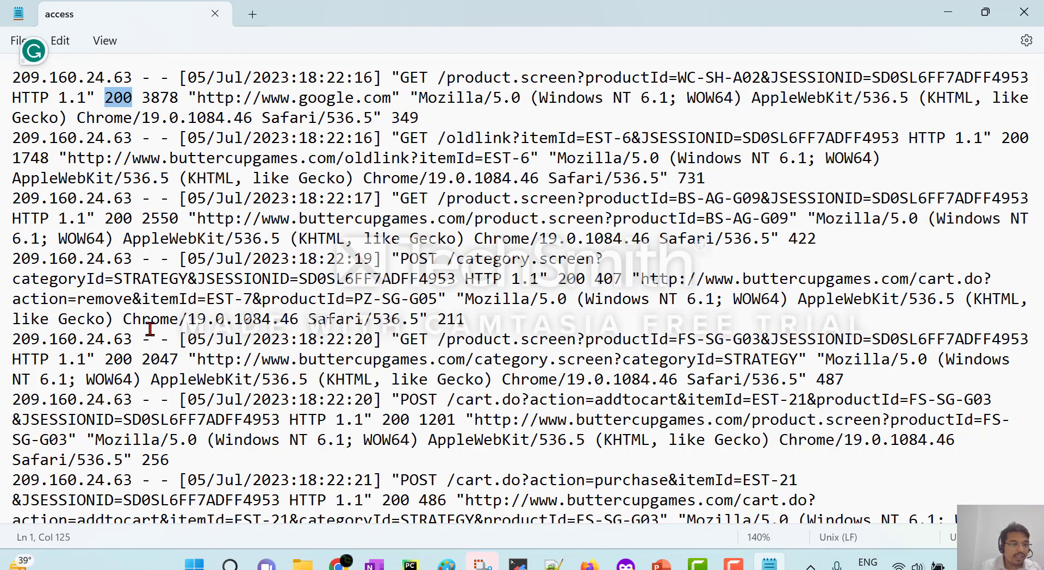
pyautogui.scroll(-6, 181, 315)
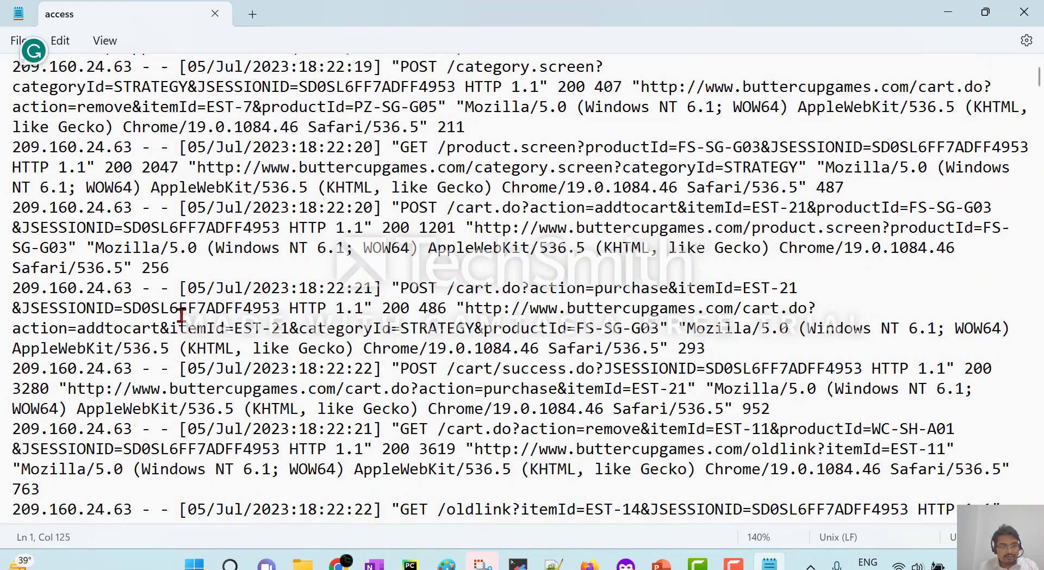
pyautogui.scroll(-6, 181, 316)
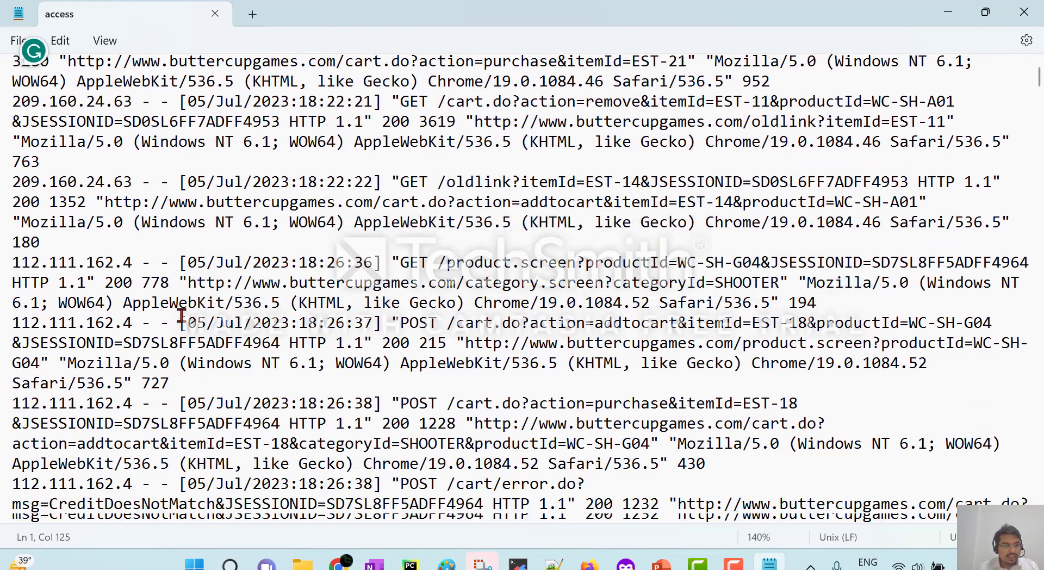
pyautogui.scroll(-4, 172, 309)
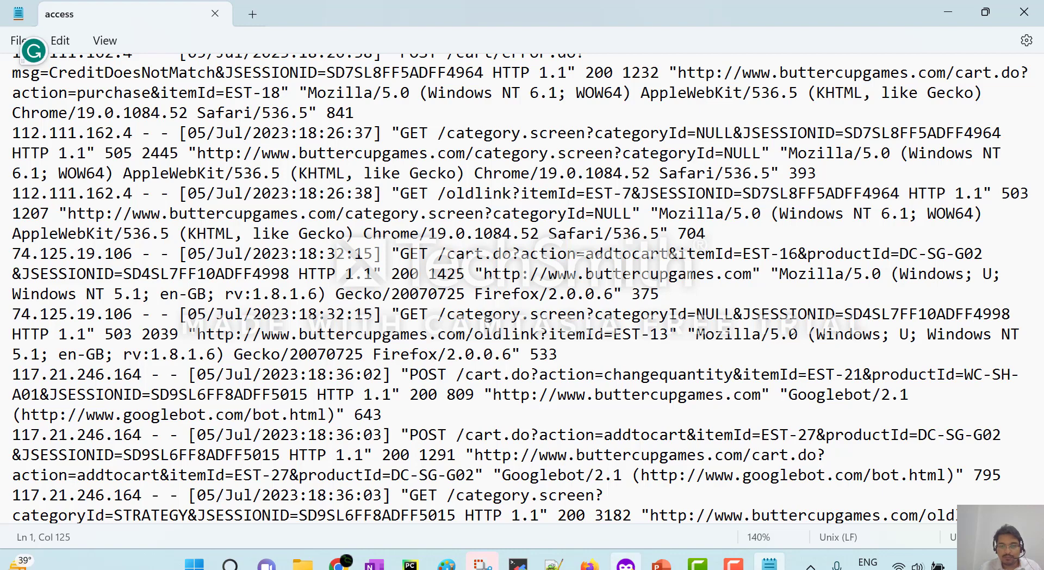
pyautogui.moveTo(626, 565)
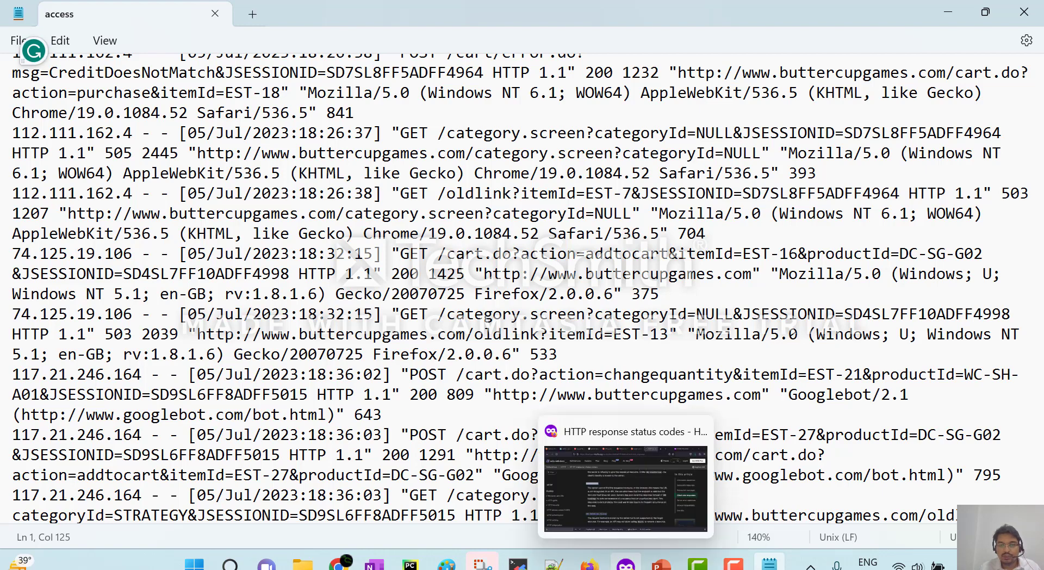
# Switch to the MDN HTTP status codes page and open a new private tab.
pyautogui.click(626, 564)
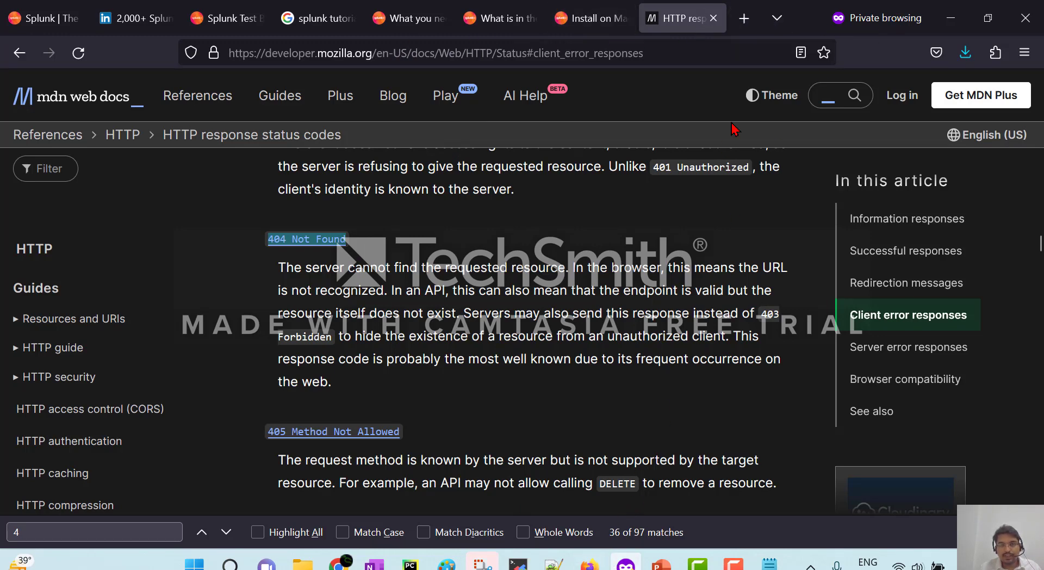
pyautogui.click(743, 18)
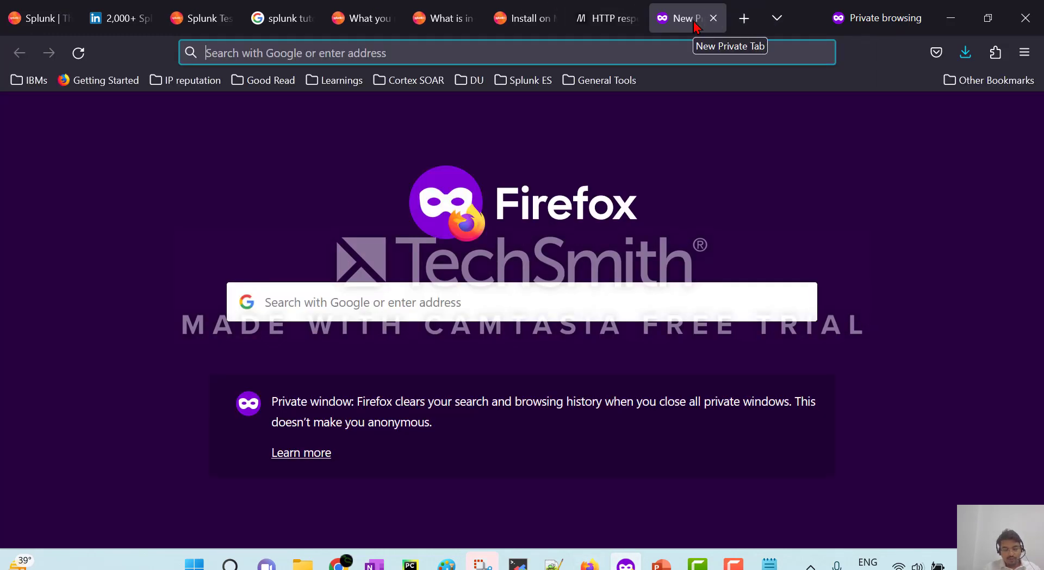
# Load localhost:8000 in the private tab and sign in with the saved admin login.
pyautogui.write('localhost:8000/')
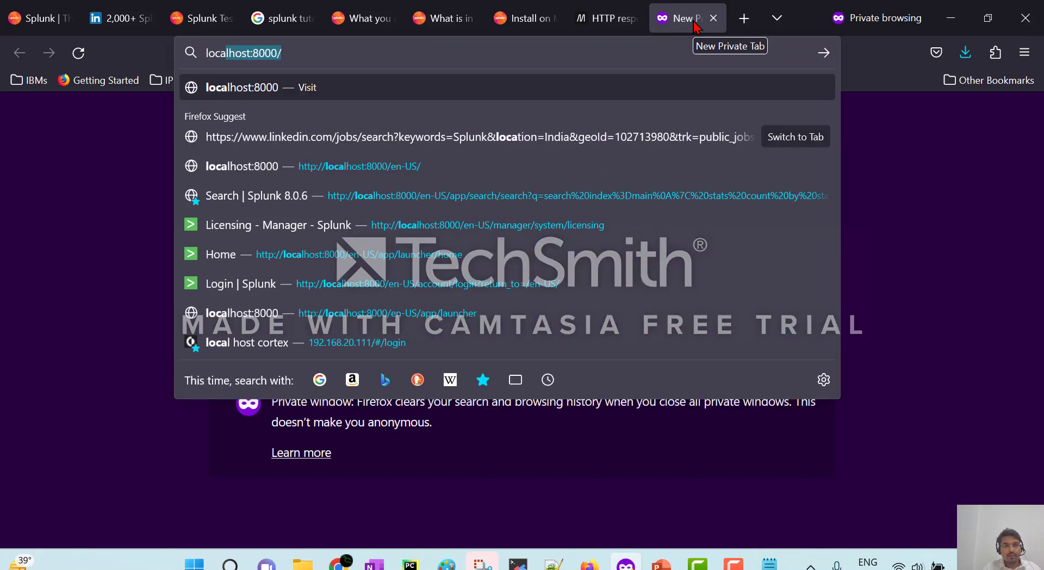
pyautogui.press('Return')
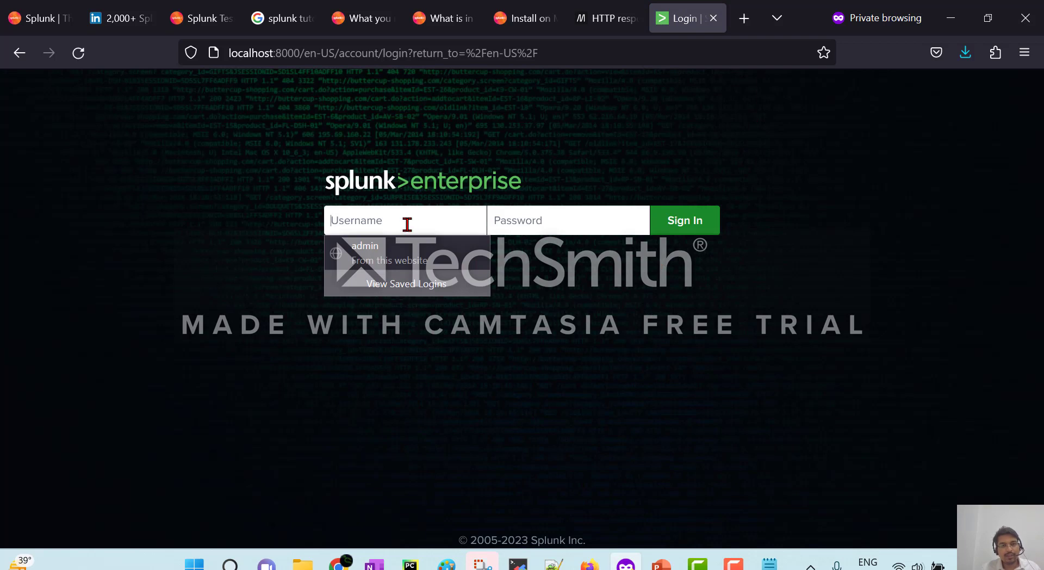
pyautogui.click(399, 248)
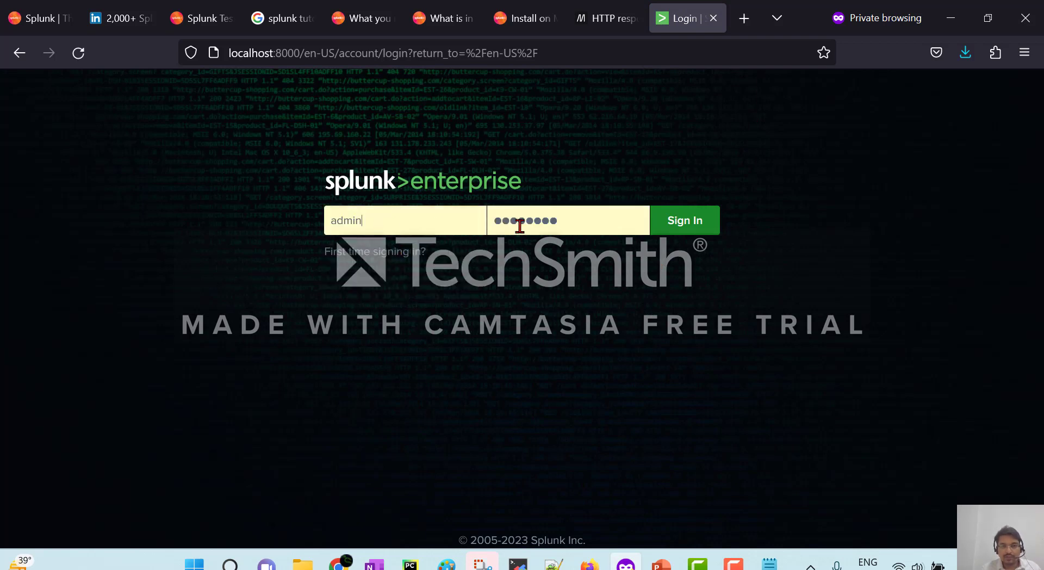
pyautogui.click(698, 221)
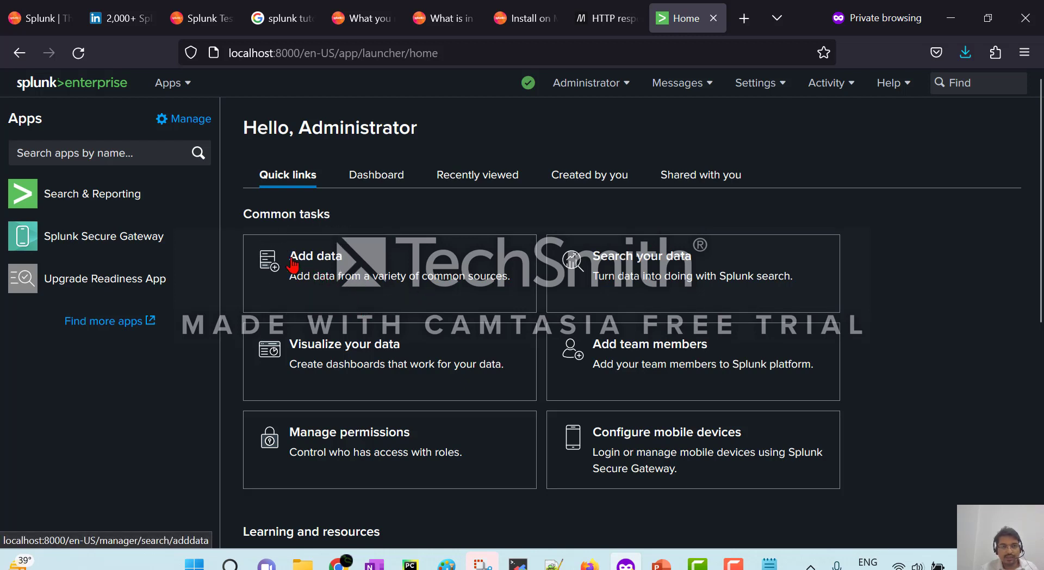
pyautogui.click(323, 268)
pyautogui.click(323, 268)
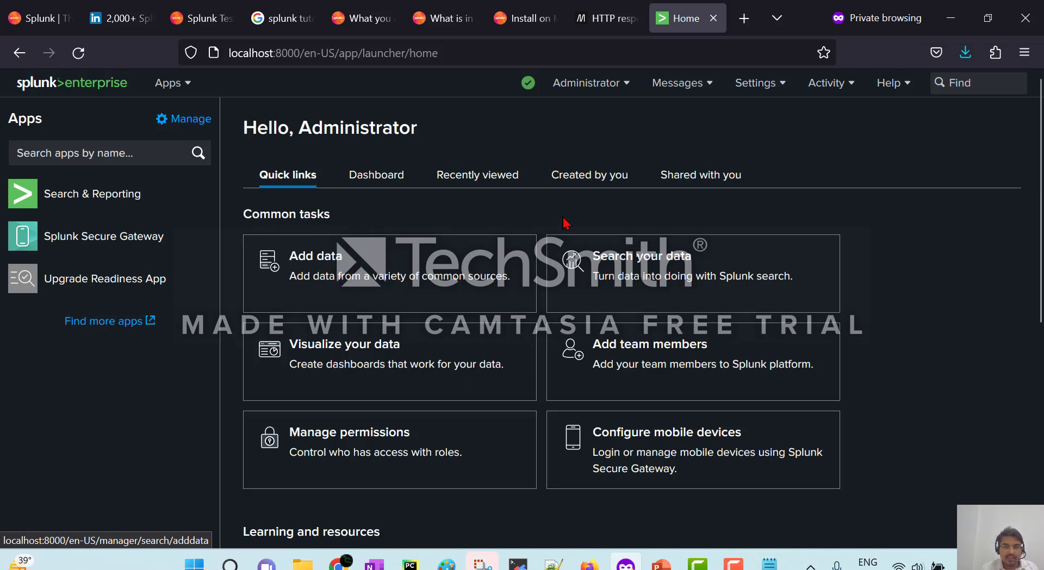
pyautogui.click(756, 84)
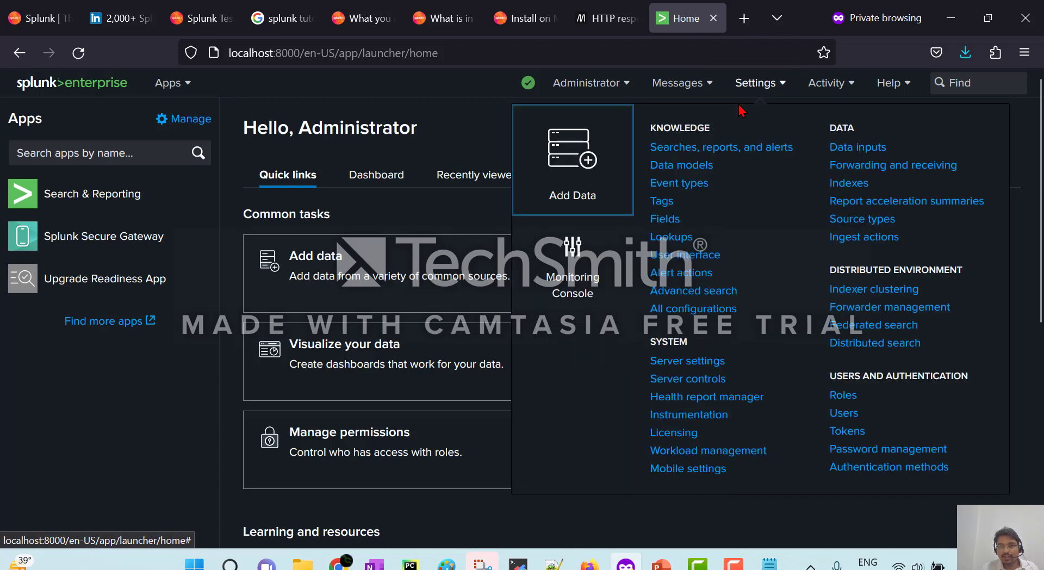
# Open Add Data, skip the tour, and choose the Upload tile.
pyautogui.click(571, 163)
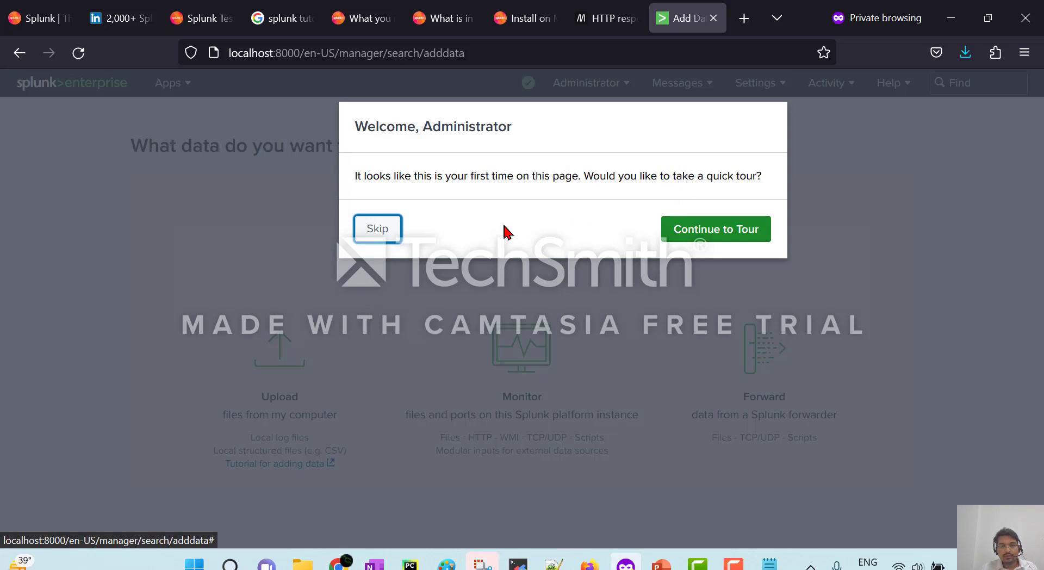
pyautogui.click(382, 237)
pyautogui.moveTo(1039, 170); pyautogui.dragTo(1041, 342)
pyautogui.moveTo(178, 321); pyautogui.dragTo(527, 331)
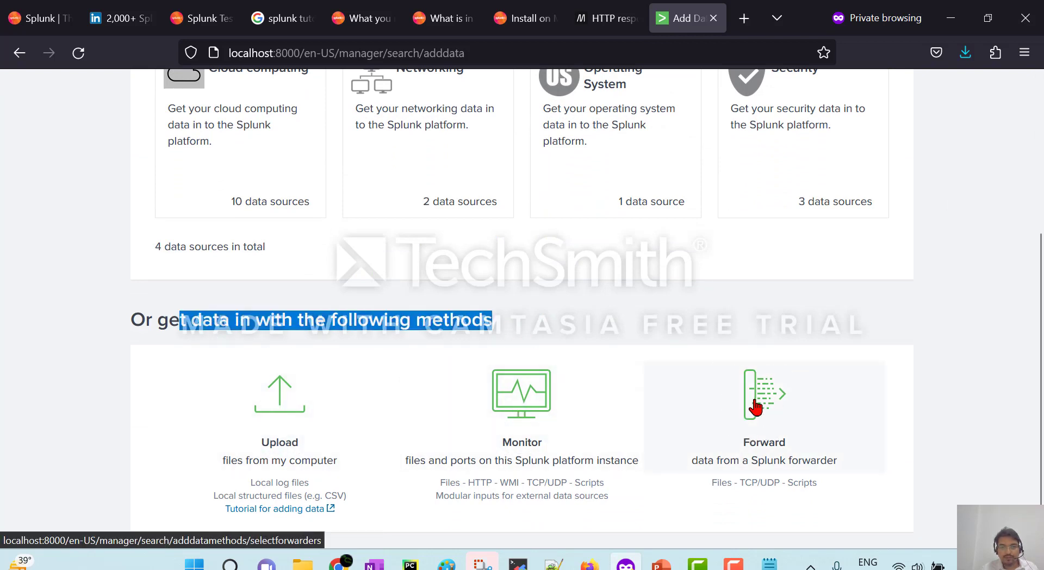
pyautogui.click(94, 436)
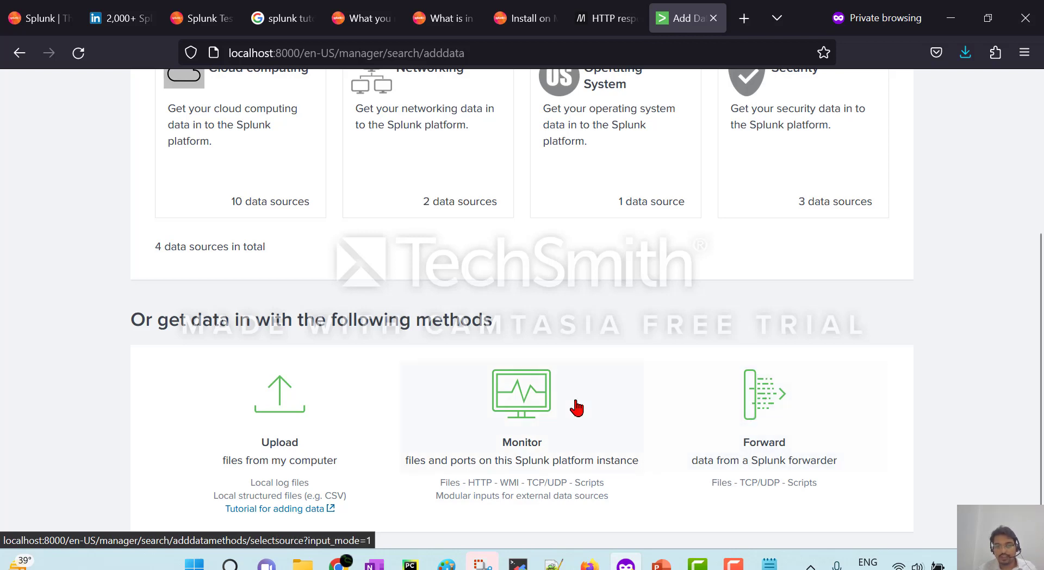
pyautogui.click(305, 401)
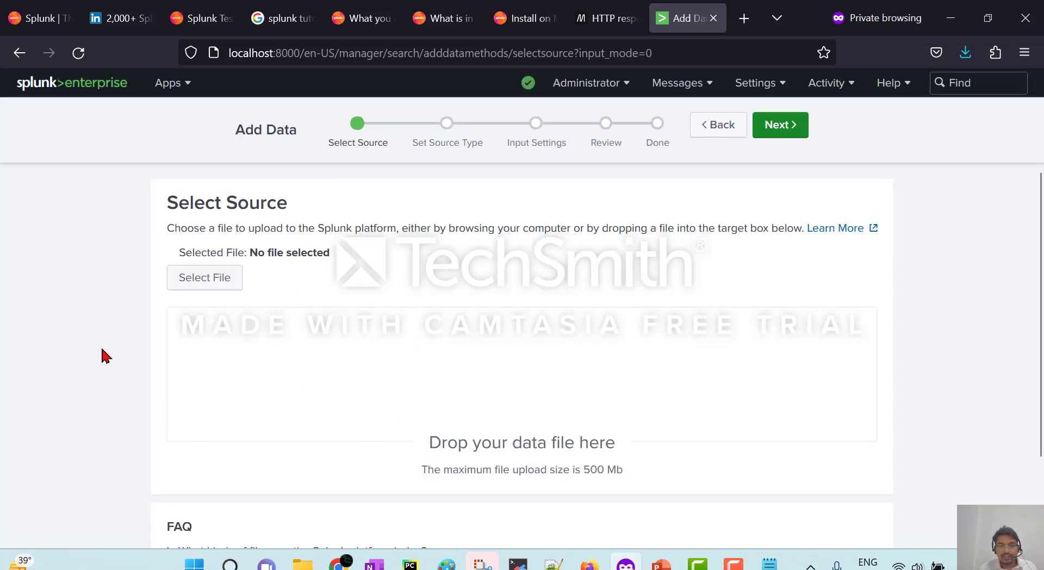
# Drag access.log from the www1 folder into Splunk's upload box and confirm success.
pyautogui.moveTo(833, 6); pyautogui.dragTo(284, 50)
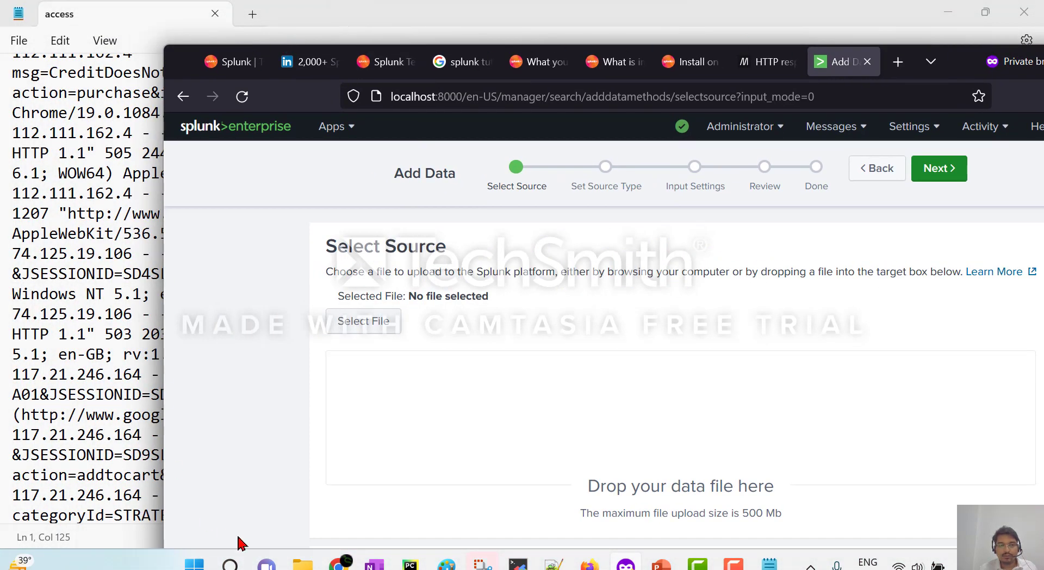
pyautogui.moveTo(303, 564)
pyautogui.click(331, 519)
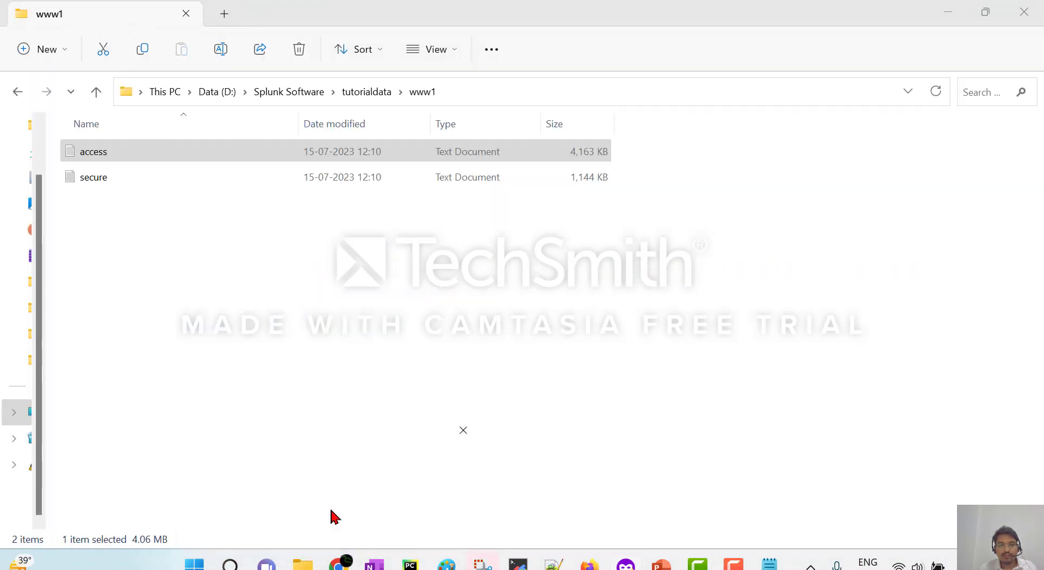
pyautogui.doubleClick(775, 13)
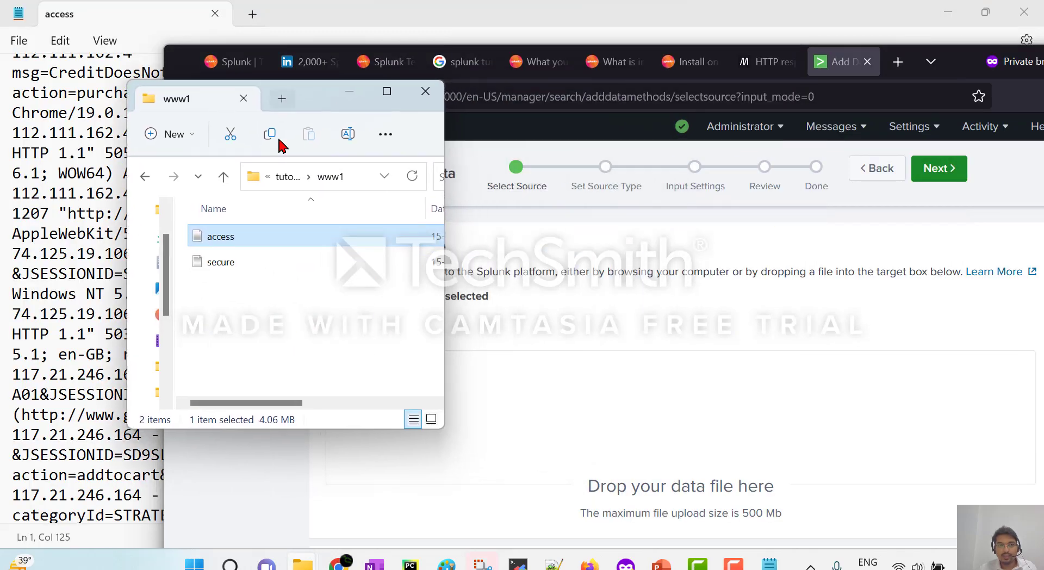
pyautogui.moveTo(277, 255); pyautogui.dragTo(651, 457)
pyautogui.click(349, 91)
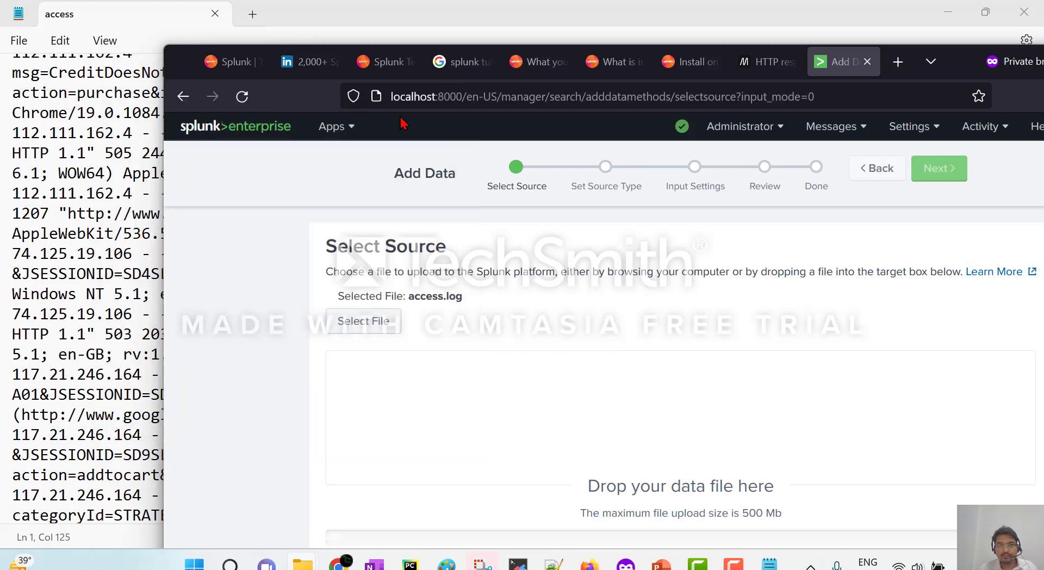
pyautogui.doubleClick(963, 68)
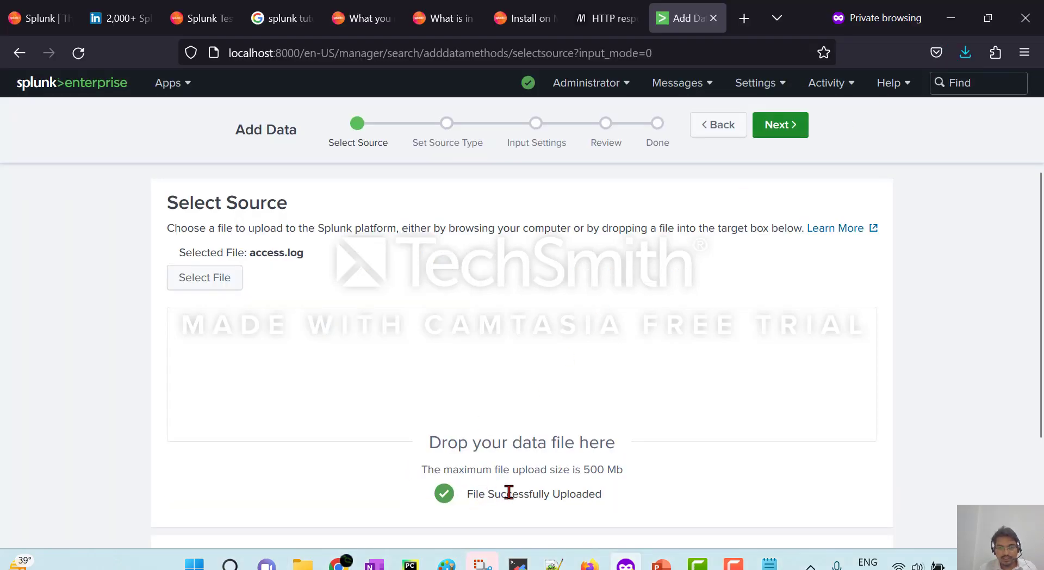
pyautogui.moveTo(467, 497); pyautogui.dragTo(600, 496)
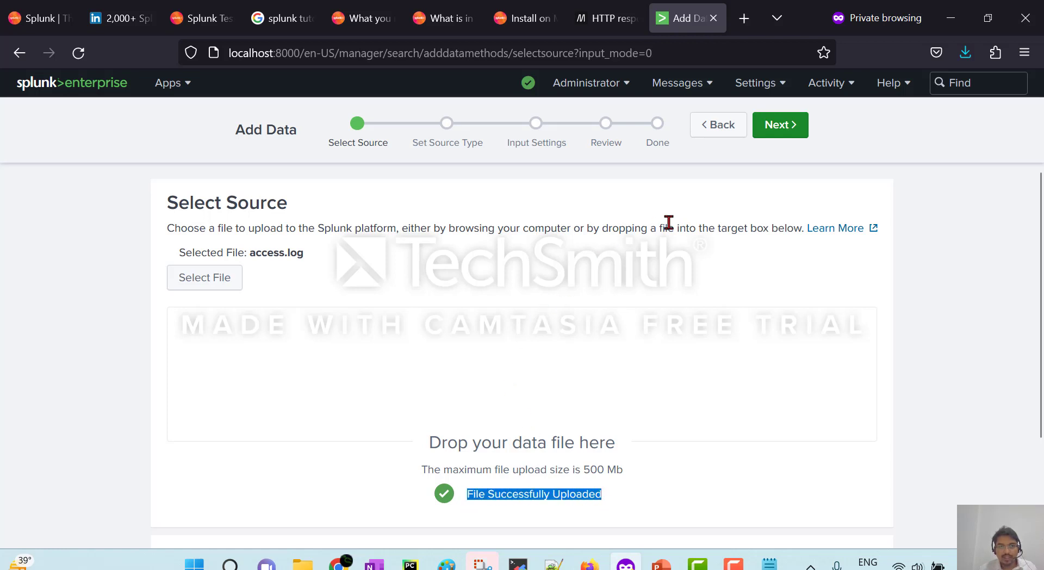
# Advance to Set Source Type and review the Event Breaks pattern unchanged.
pyautogui.click(787, 133)
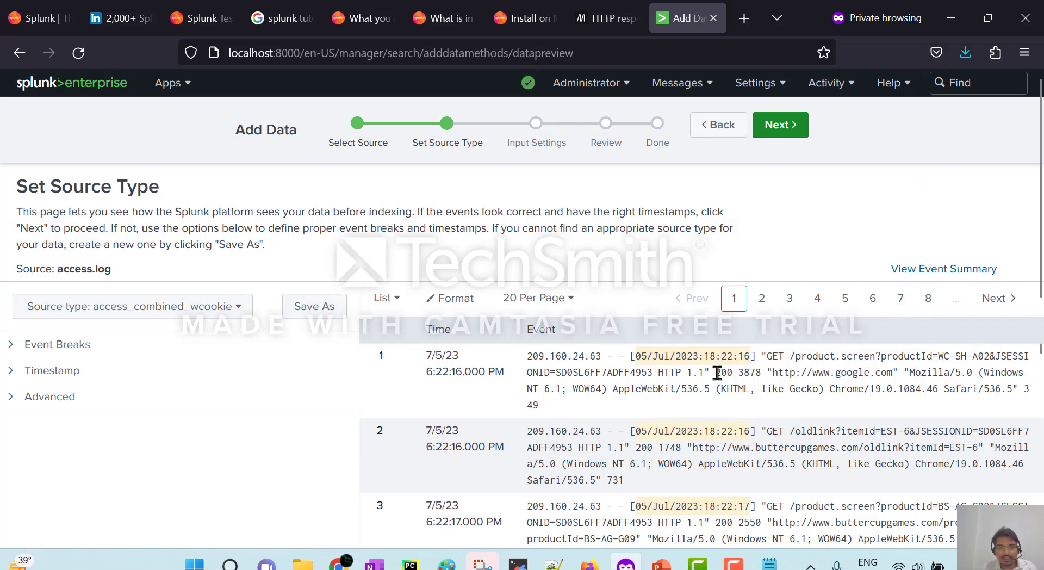
pyautogui.click(30, 353)
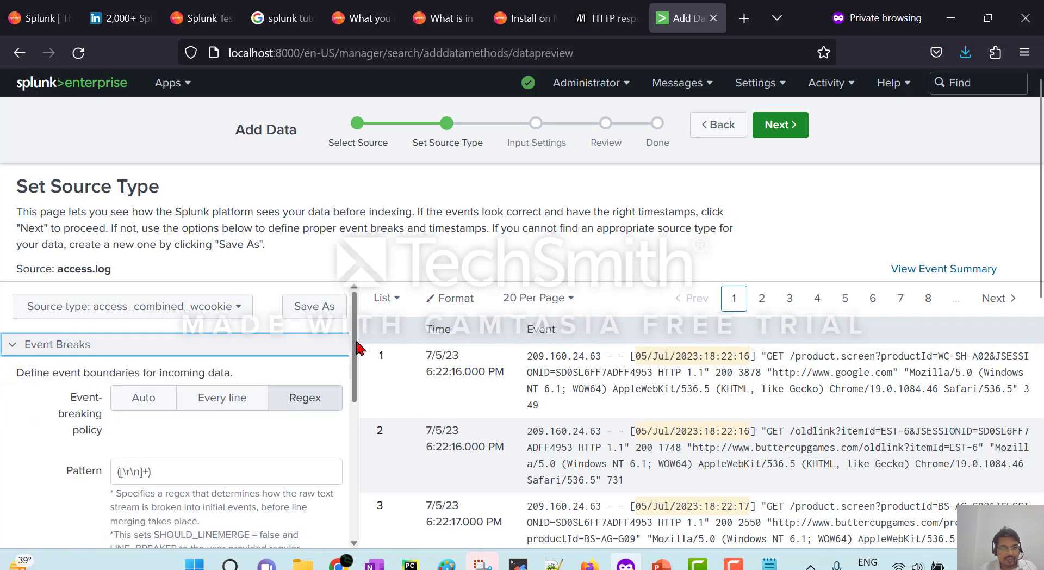
pyautogui.scroll(-2, 362, 419)
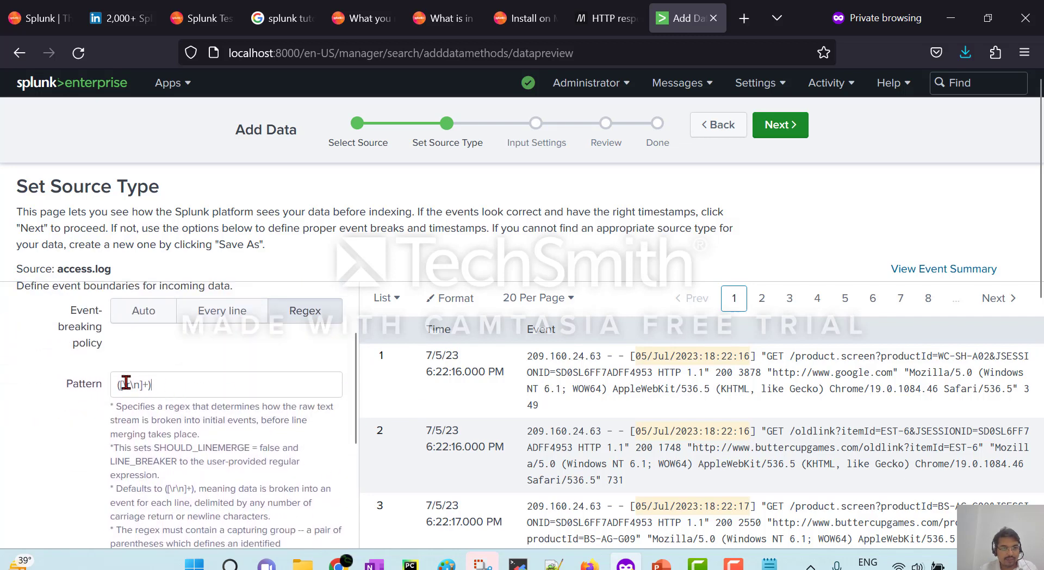
pyautogui.tripleClick(126, 384)
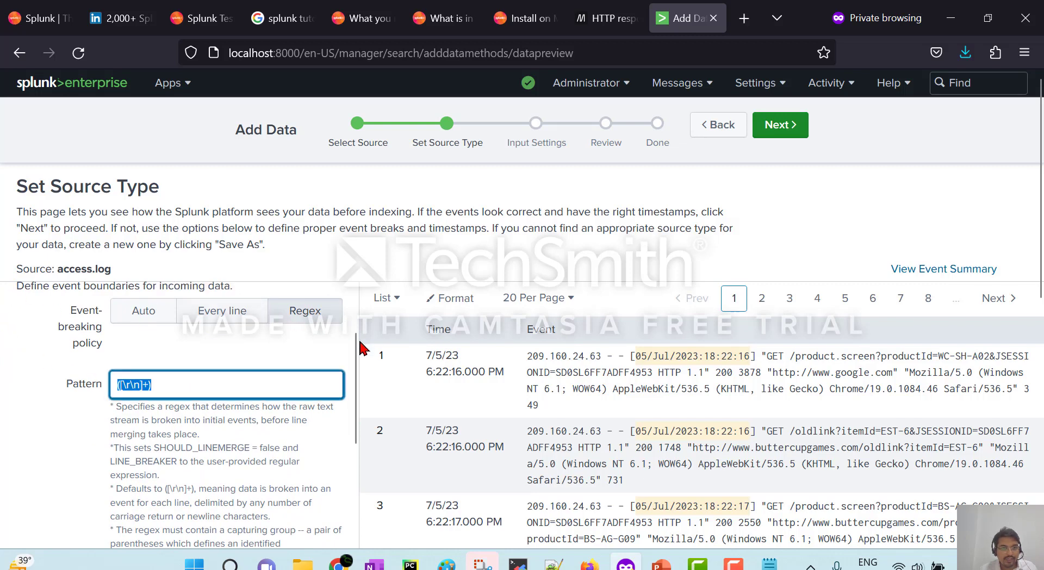
pyautogui.moveTo(360, 342); pyautogui.dragTo(352, 278)
pyautogui.click(339, 275)
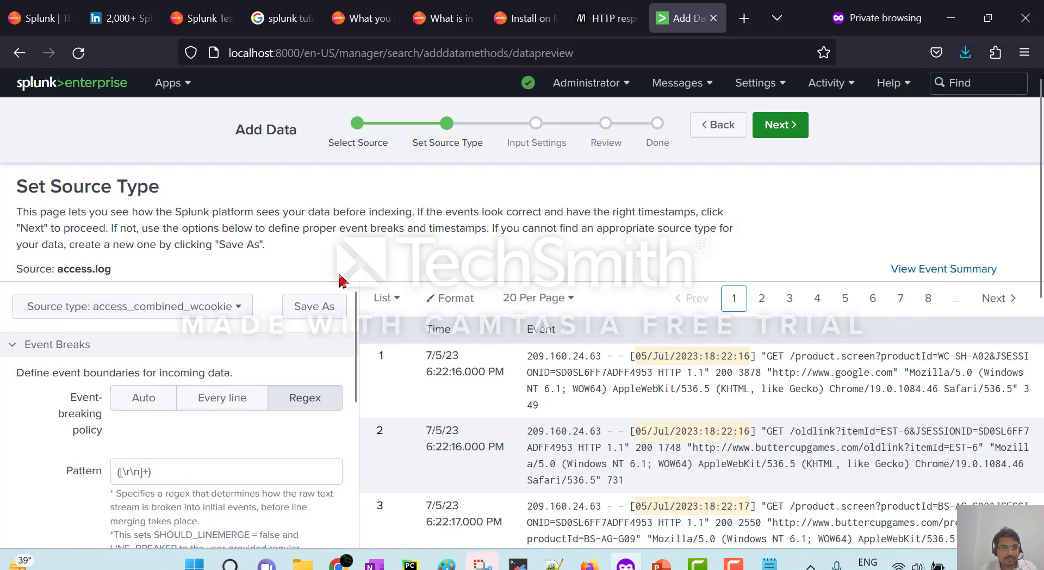
pyautogui.click(19, 345)
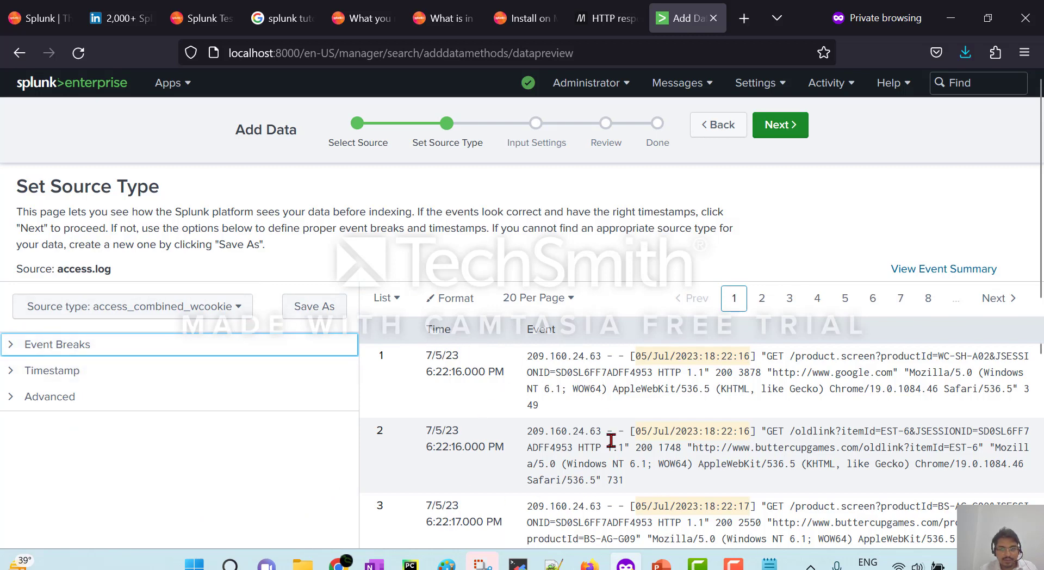
# Review Timestamp and Advanced settings for access_combined_wcookie, then continue to Input Settings.
pyautogui.click(16, 372)
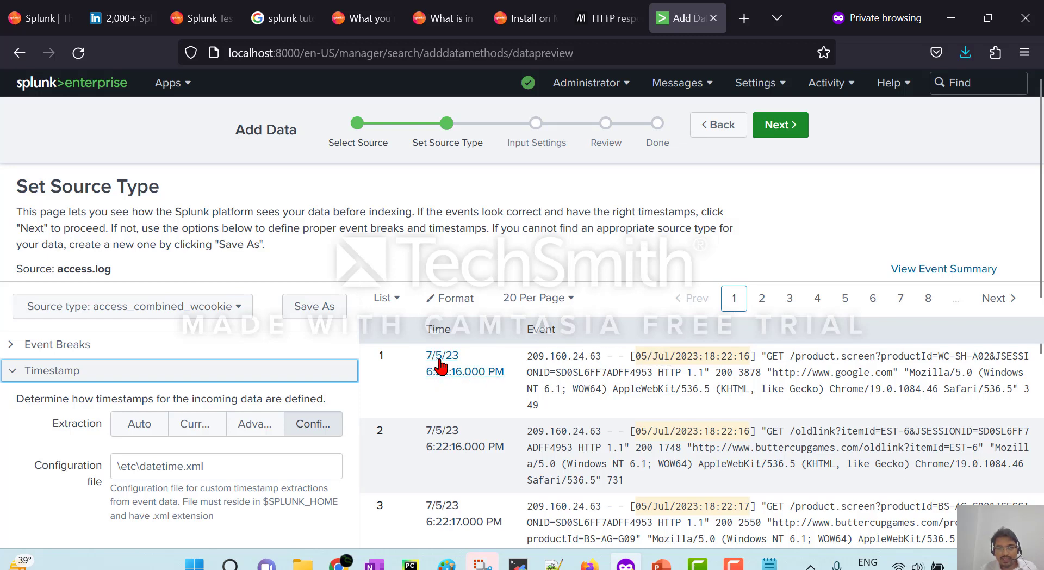
pyautogui.moveTo(636, 355); pyautogui.dragTo(746, 354)
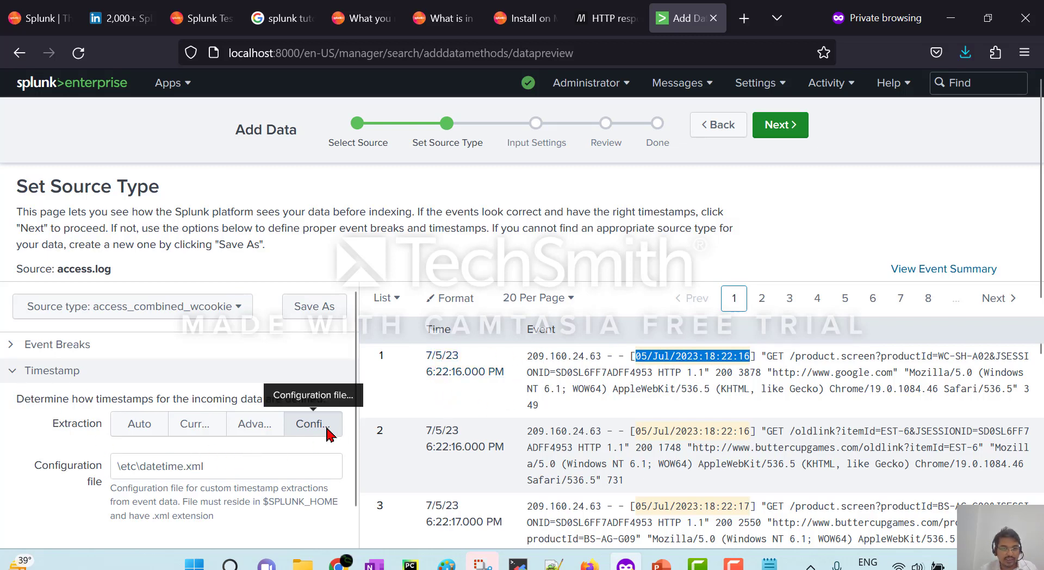
pyautogui.click(22, 376)
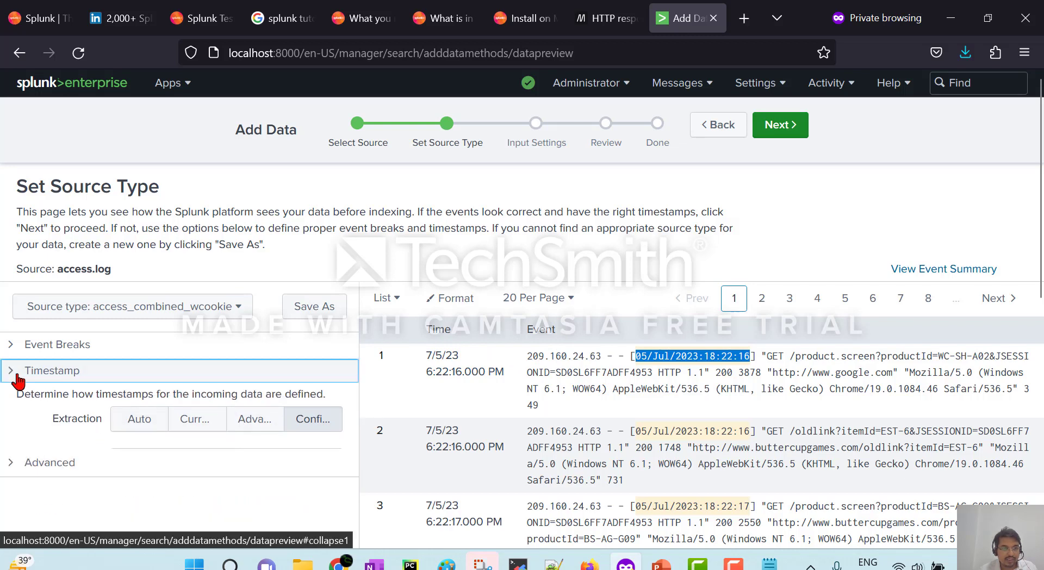
pyautogui.click(36, 401)
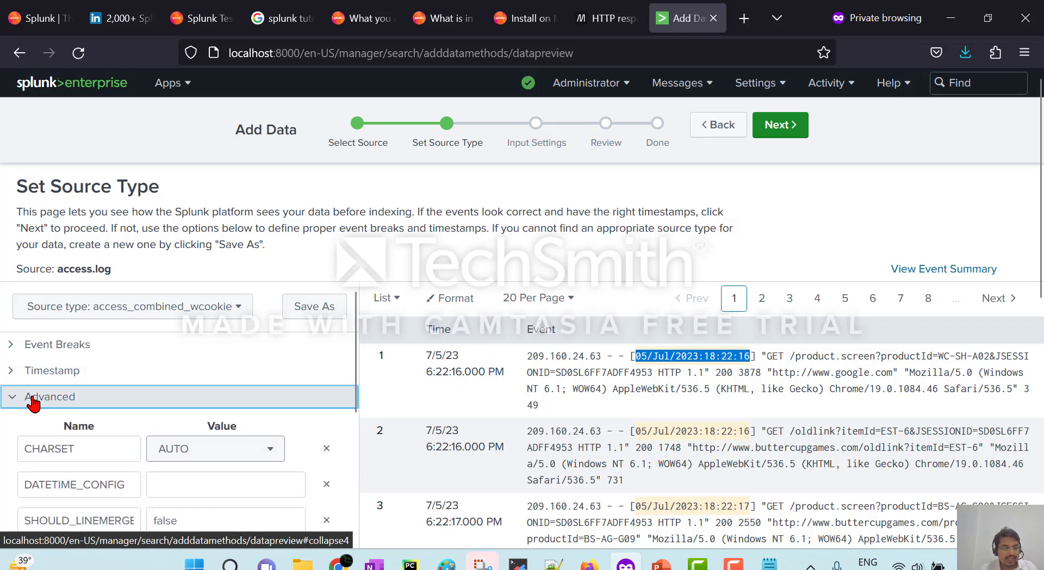
pyautogui.click(32, 401)
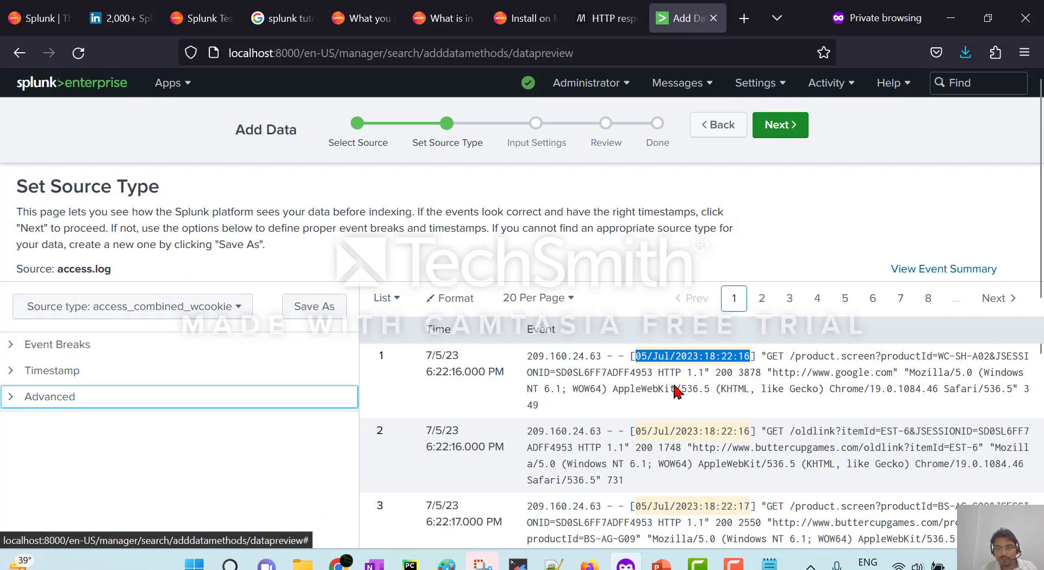
pyautogui.click(652, 358)
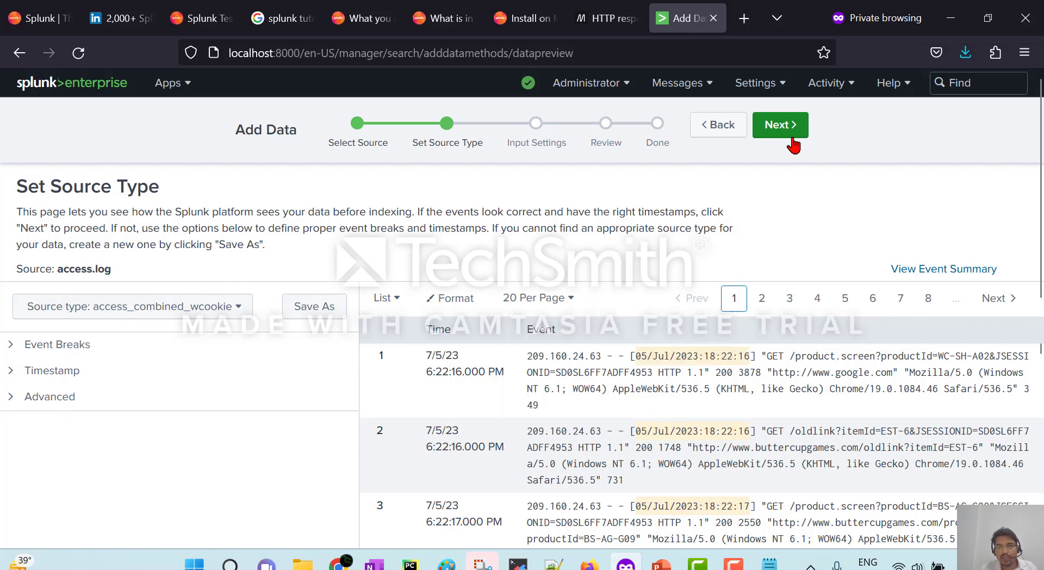
pyautogui.click(780, 126)
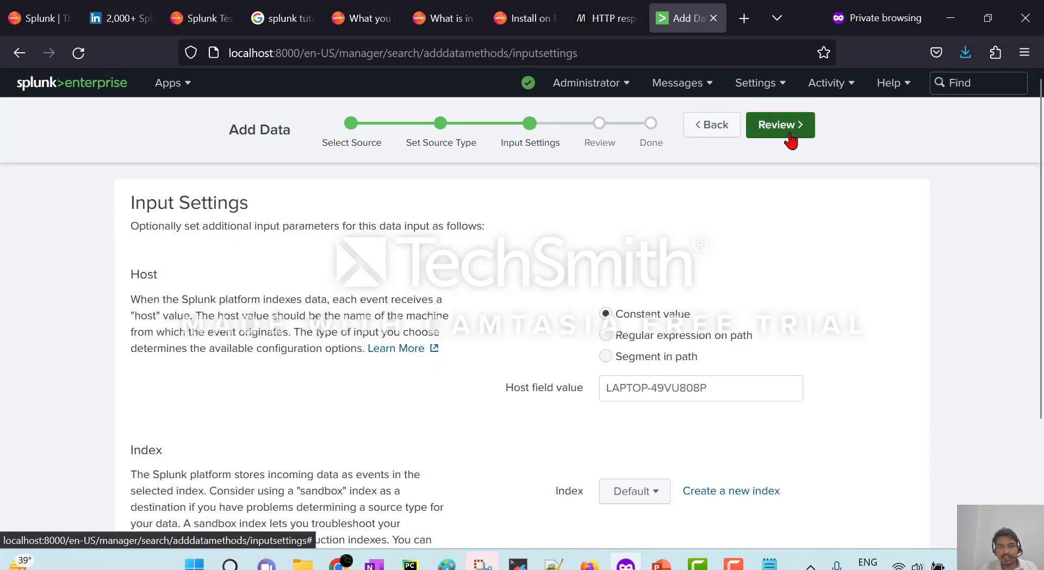
# Create and save a new index named tutorial_data for the upload.
pyautogui.moveTo(1040, 167); pyautogui.dragTo(1038, 191)
pyautogui.scroll(-1, 161, 247)
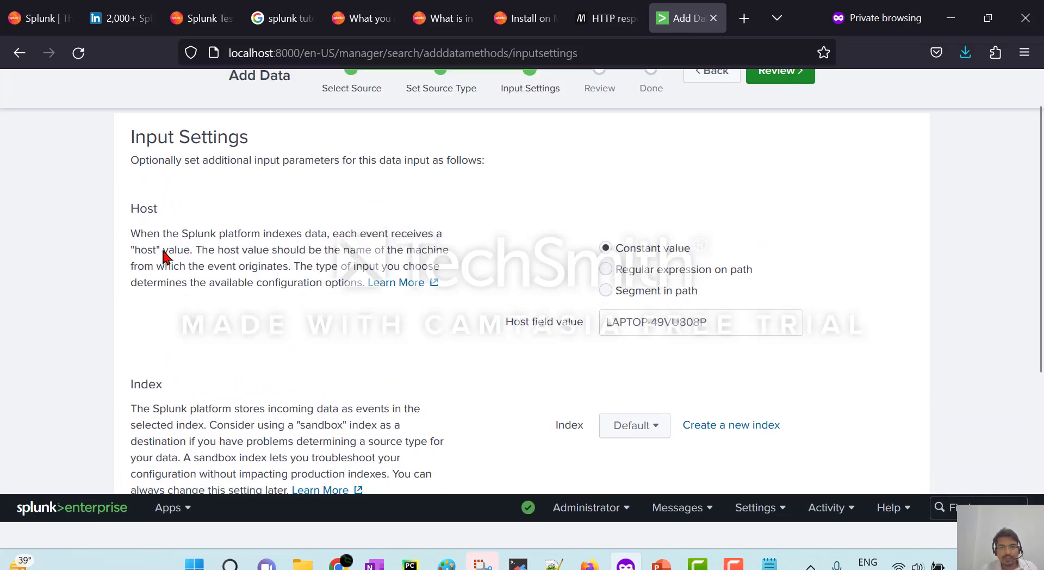
pyautogui.scroll(1, 165, 255)
pyautogui.moveTo(719, 336); pyautogui.dragTo(560, 335)
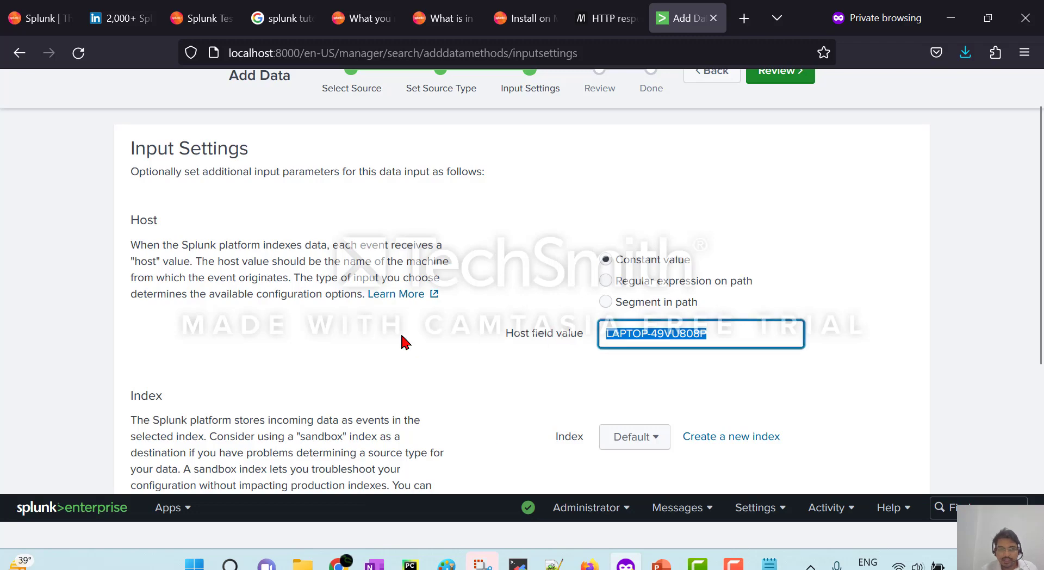
pyautogui.scroll(-3, 384, 350)
pyautogui.scroll(1, 375, 354)
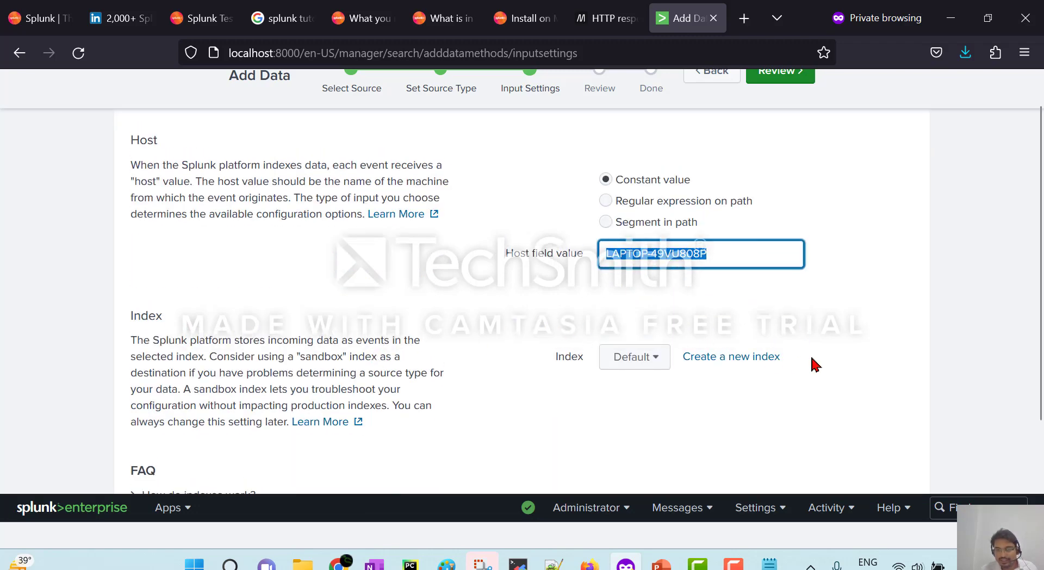
pyautogui.scroll(-3, 612, 290)
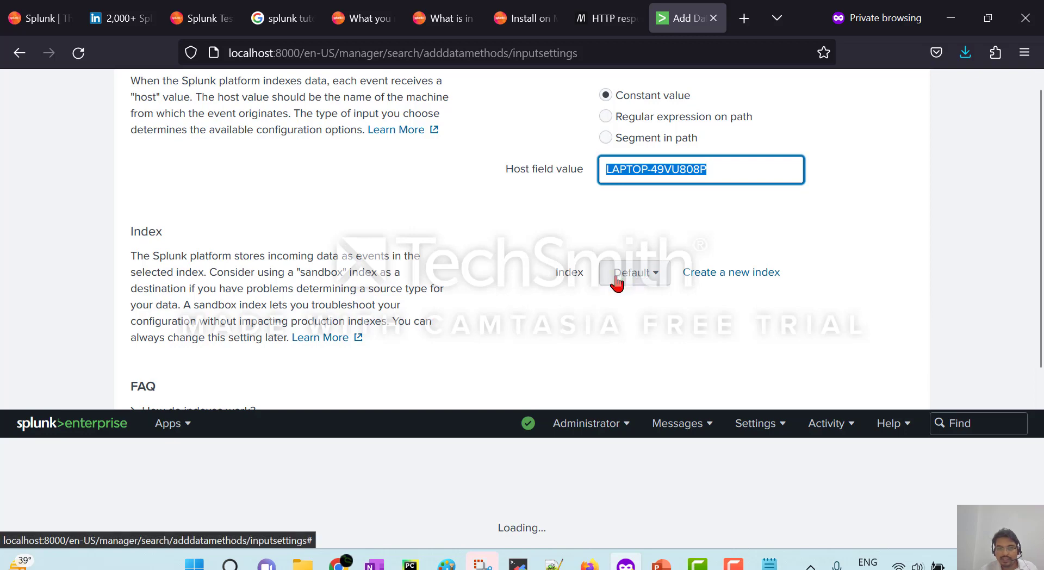
pyautogui.scroll(3, 1014, 272)
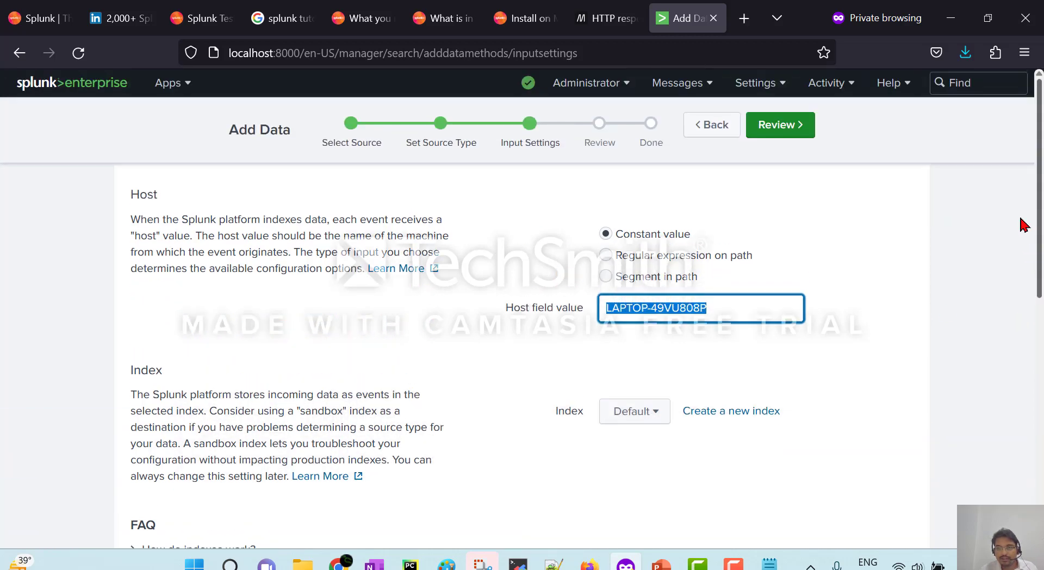
pyautogui.click(705, 413)
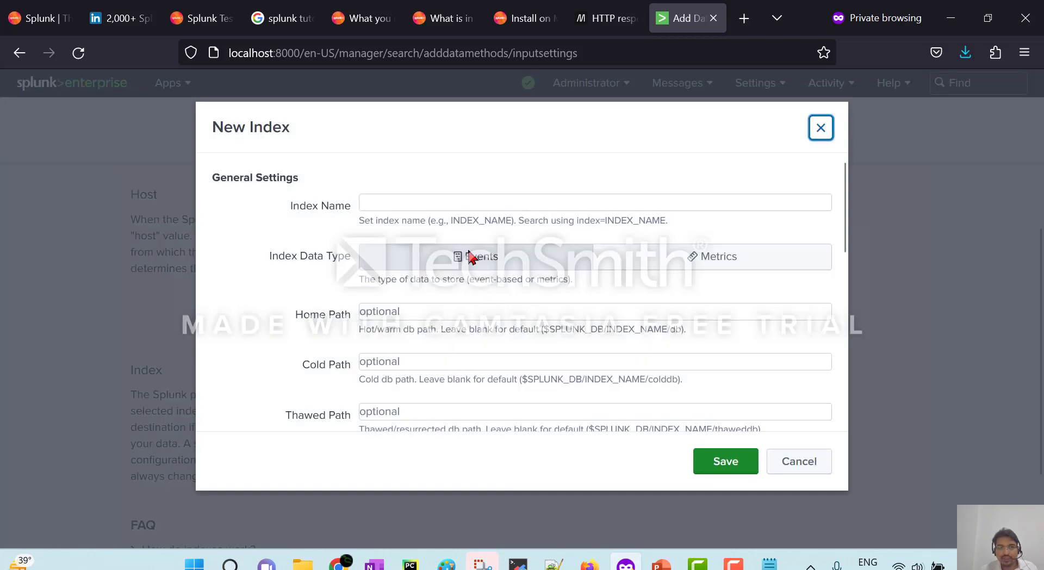
pyautogui.click(430, 204)
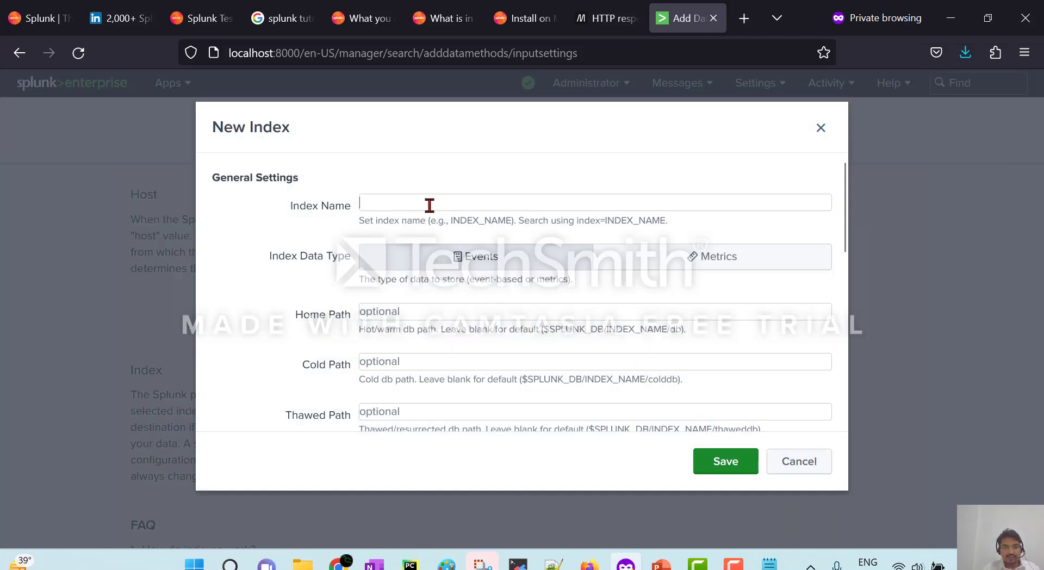
pyautogui.write('l')
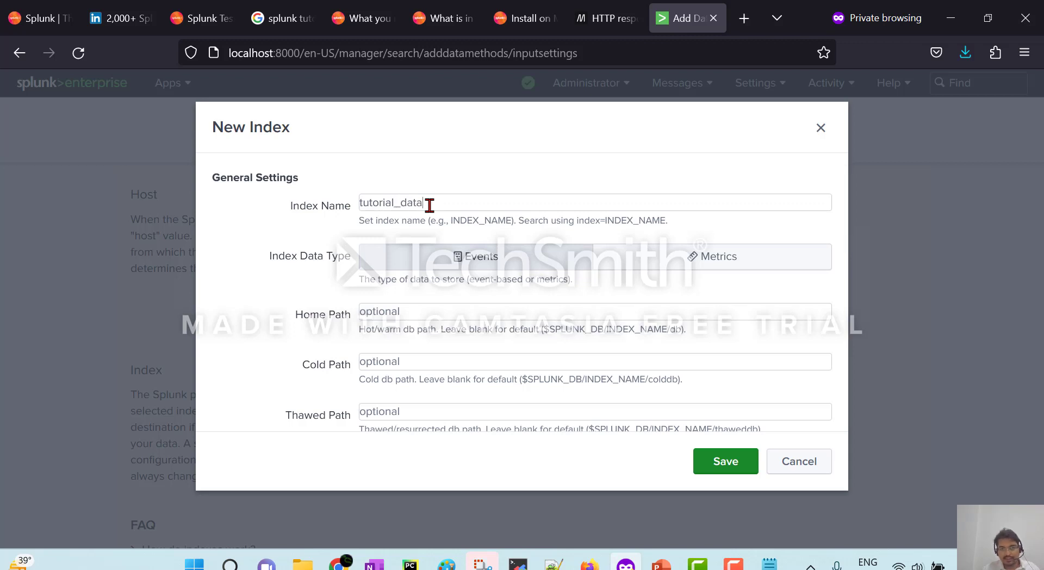
pyautogui.write('_data')
pyautogui.click(723, 461)
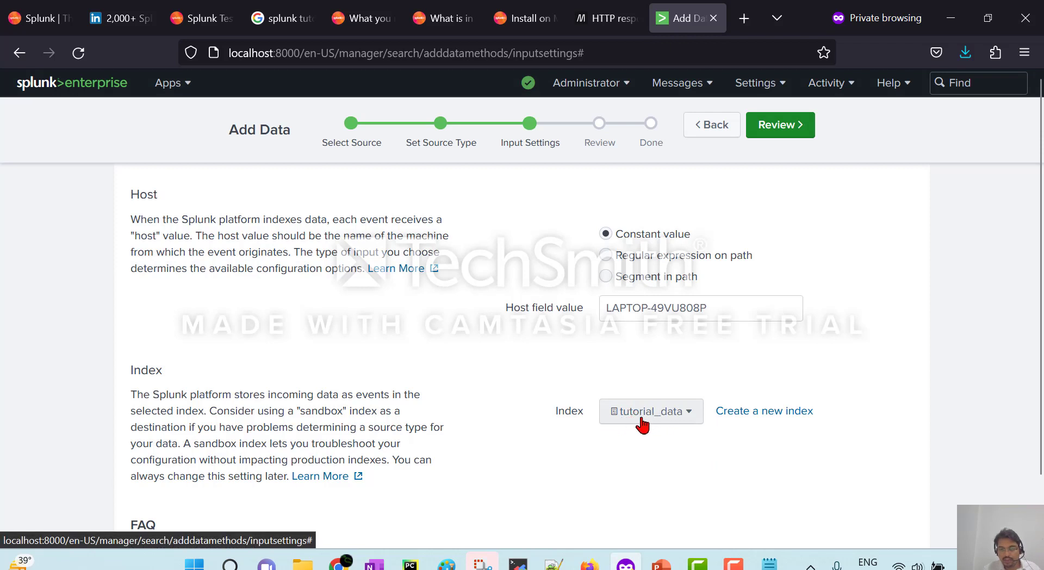
# Review and submit the access.log upload to tutorial_data, then start searching its events.
pyautogui.click(803, 132)
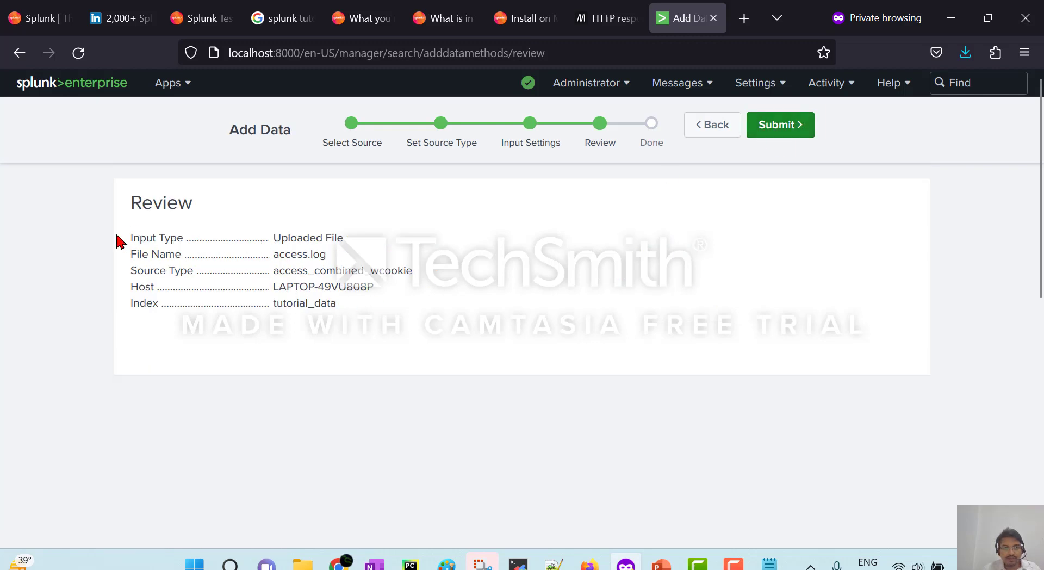
pyautogui.moveTo(118, 237); pyautogui.dragTo(392, 339)
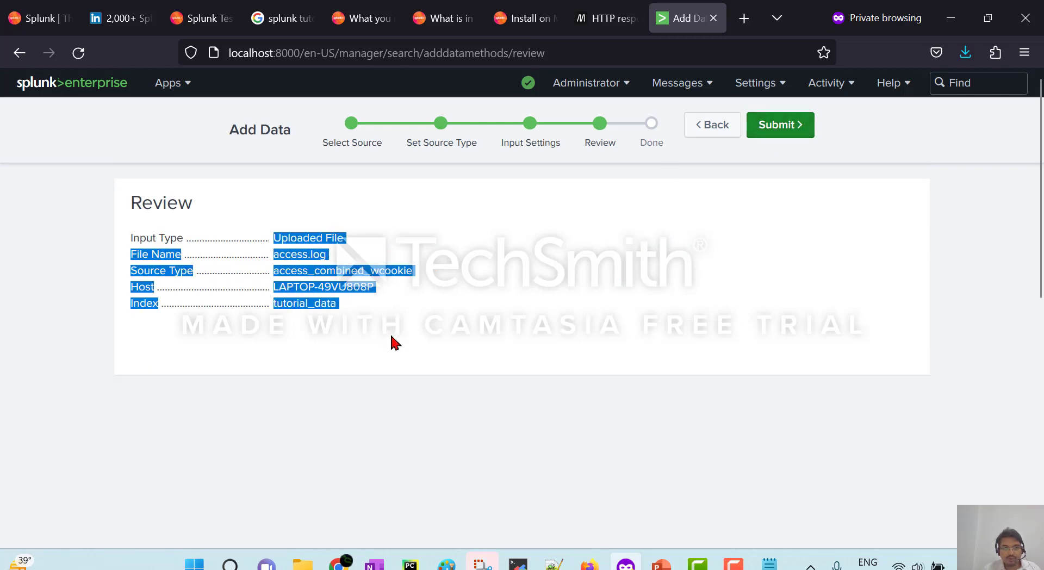
pyautogui.click(409, 363)
pyautogui.click(789, 132)
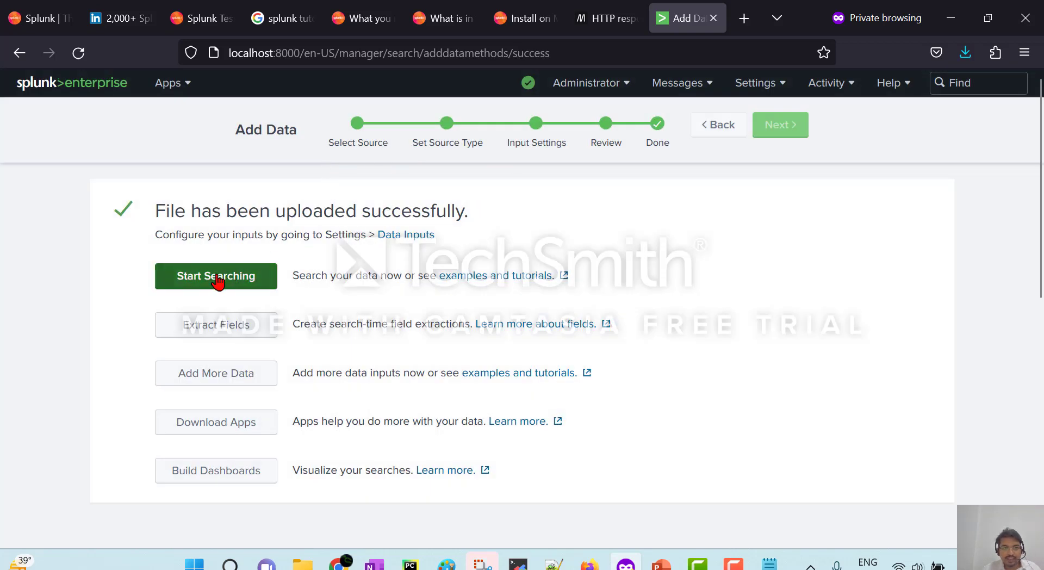
pyautogui.click(218, 281)
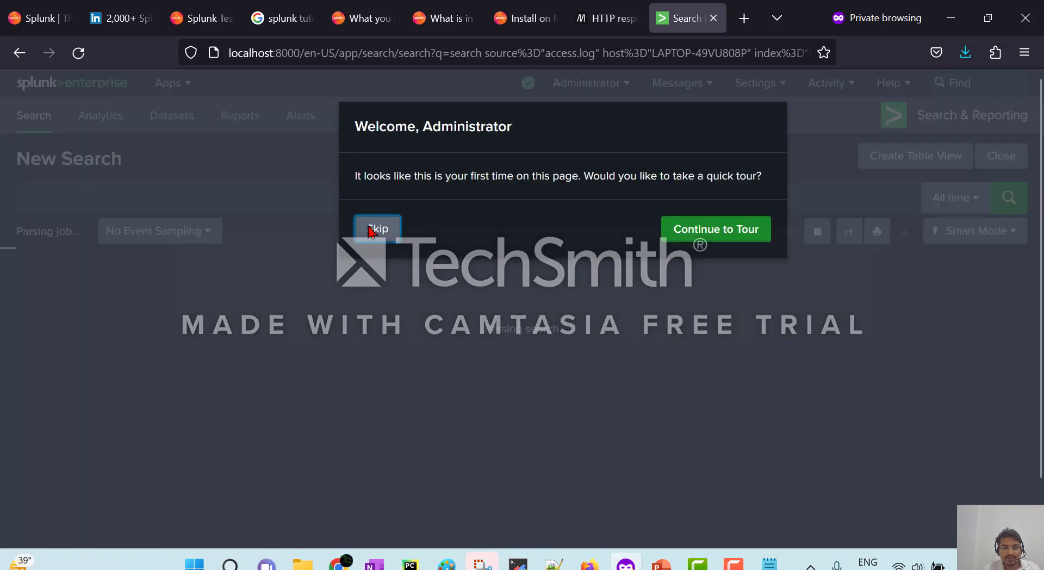
# Dismiss the welcome and Dark Mode tours and note the 13,628 events returned.
pyautogui.click(377, 228)
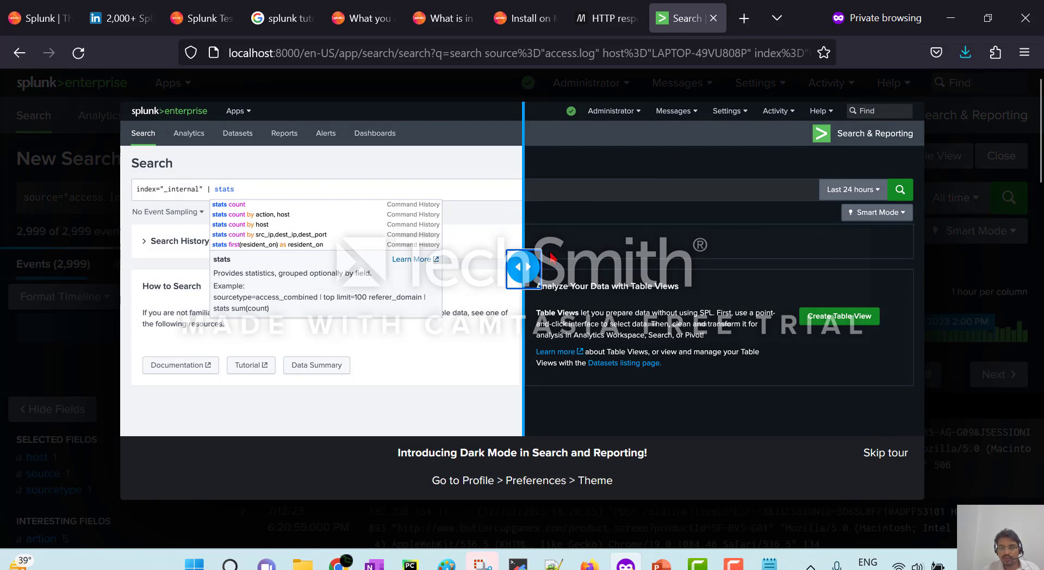
pyautogui.click(887, 453)
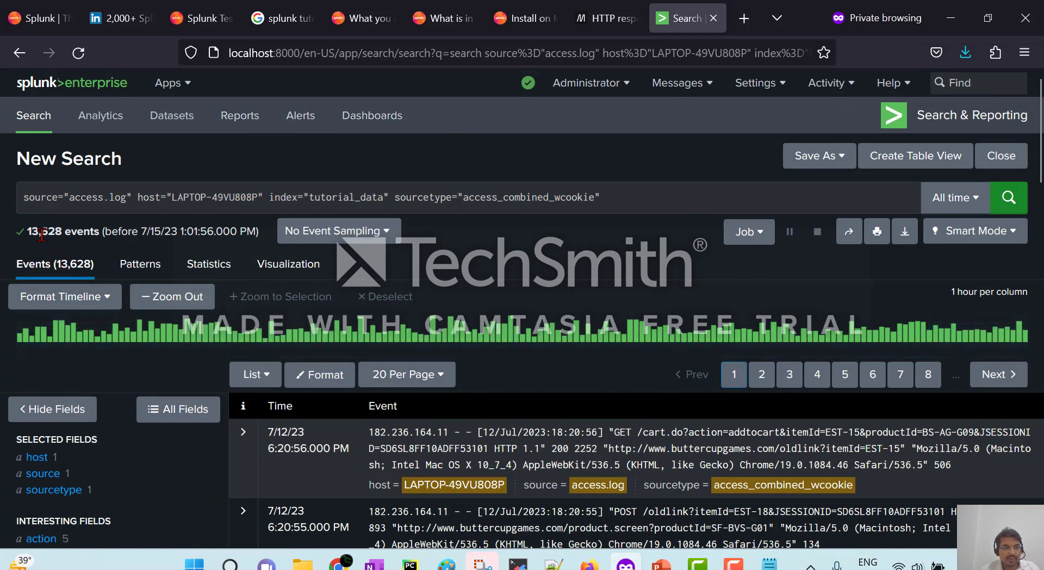
pyautogui.moveTo(48, 232); pyautogui.dragTo(65, 228)
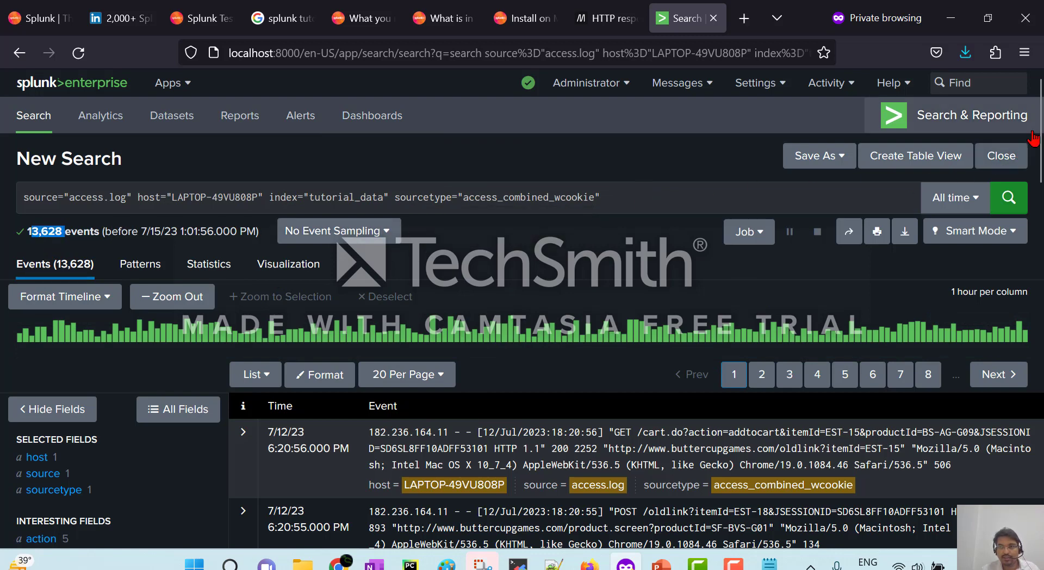
# Show the status field summary: 8 values, with 200 leading at 11,835 (86.843%).
pyautogui.moveTo(1040, 133); pyautogui.dragTo(1040, 201)
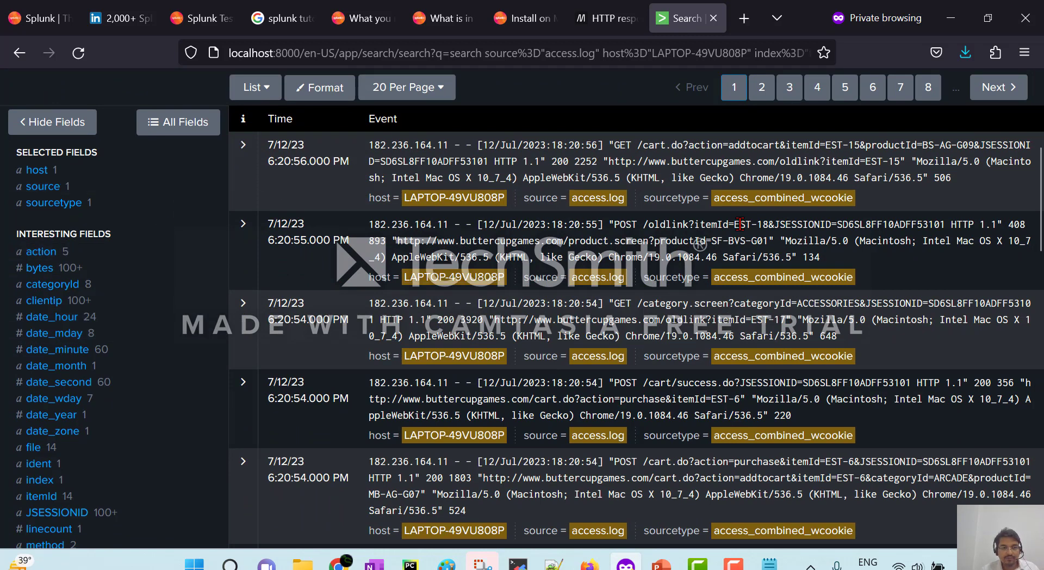
pyautogui.moveTo(1040, 187); pyautogui.dragTo(1040, 242)
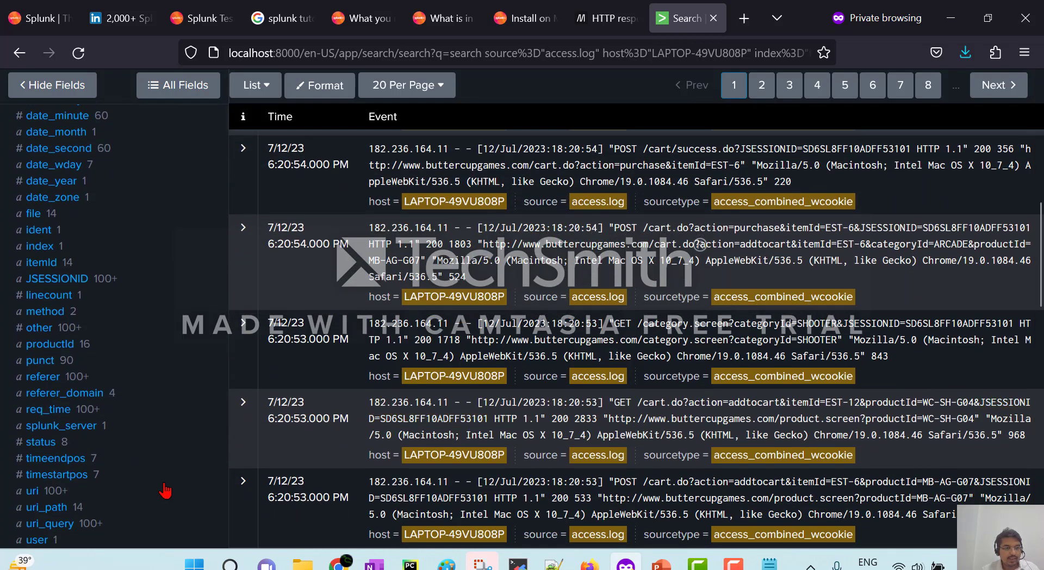
pyautogui.click(40, 444)
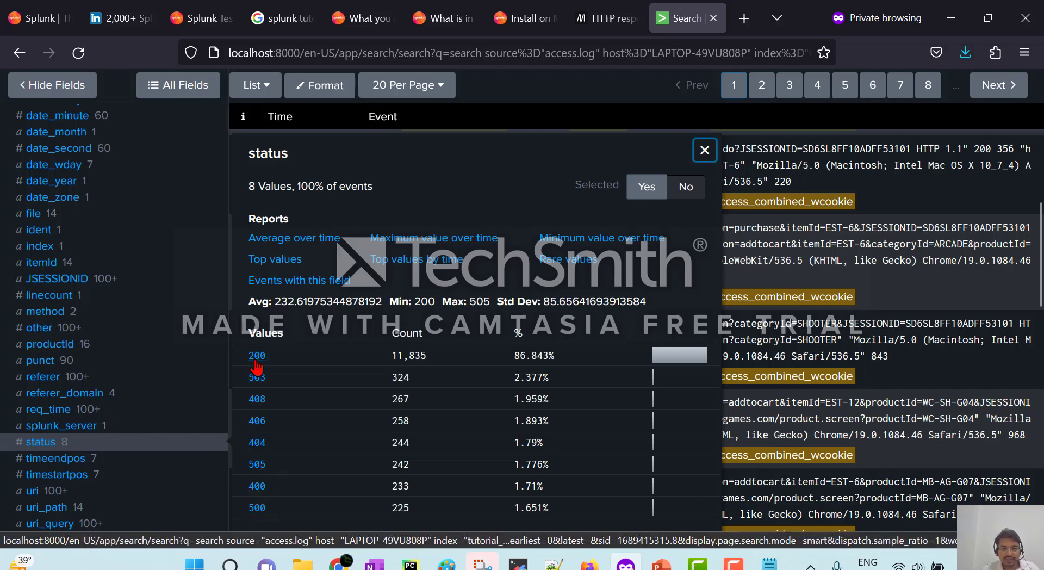
pyautogui.moveTo(391, 355); pyautogui.dragTo(432, 359)
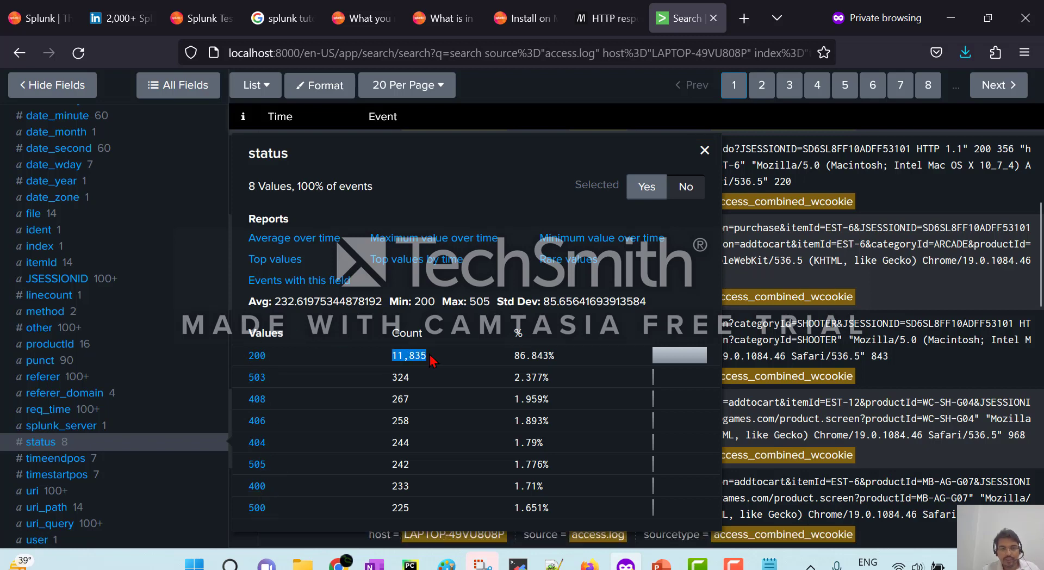
pyautogui.moveTo(516, 355); pyautogui.dragTo(561, 359)
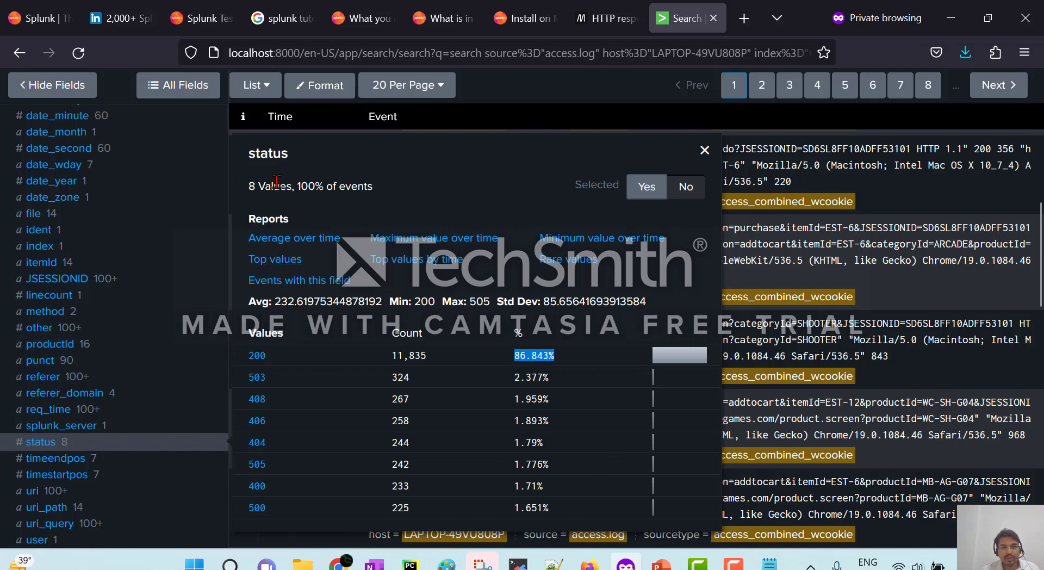
pyautogui.doubleClick(255, 155)
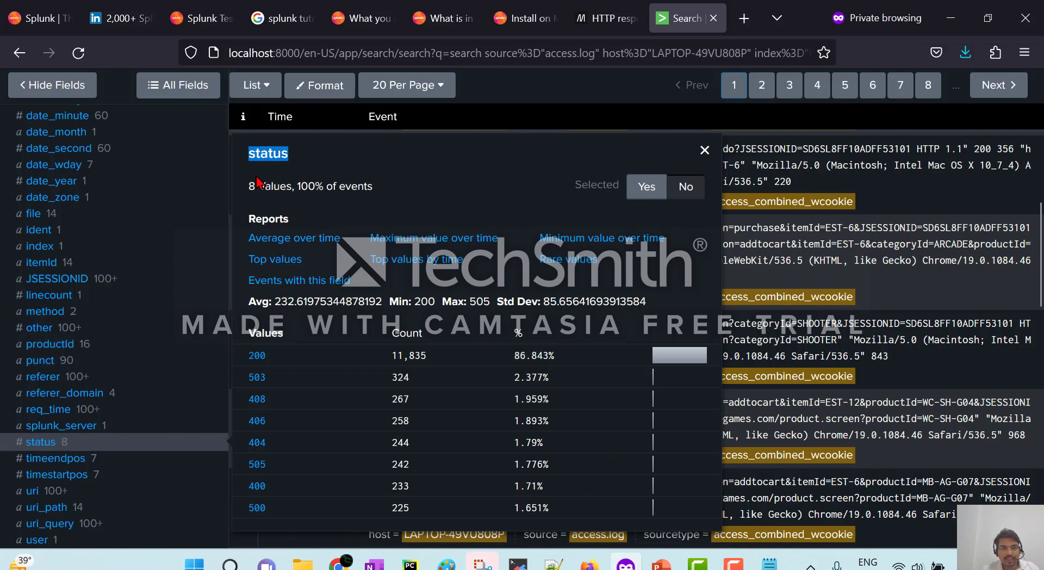
pyautogui.moveTo(250, 187); pyautogui.dragTo(387, 196)
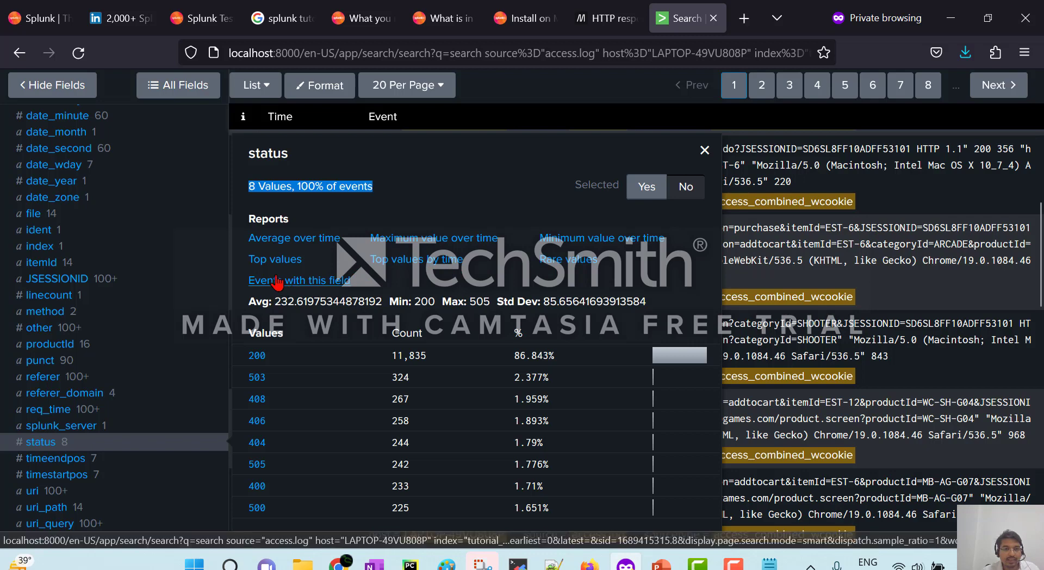
pyautogui.doubleClick(270, 220)
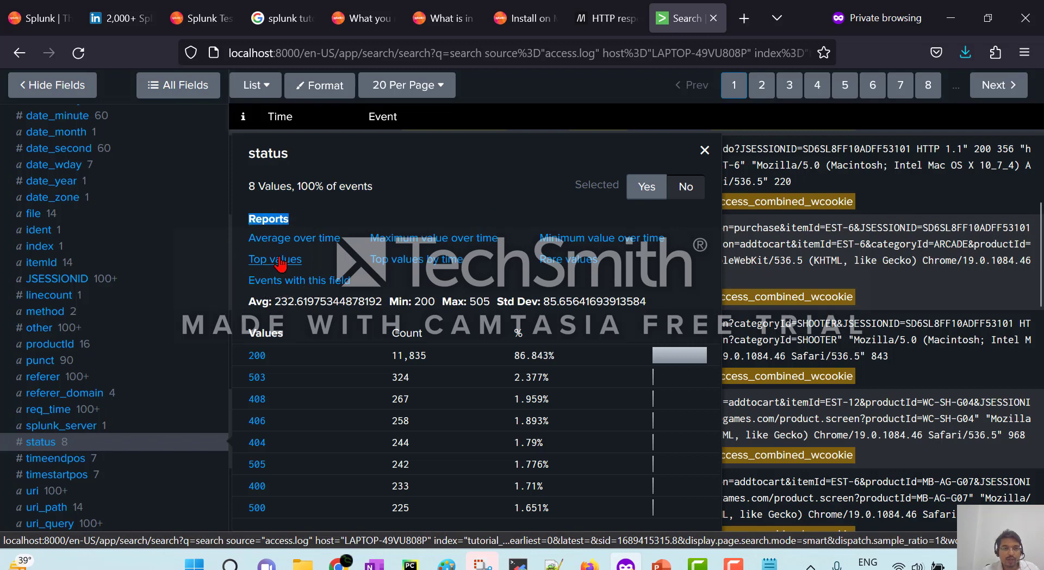
# Chart the top status values with top limit=20 status and show them as a pie chart.
pyautogui.click(279, 259)
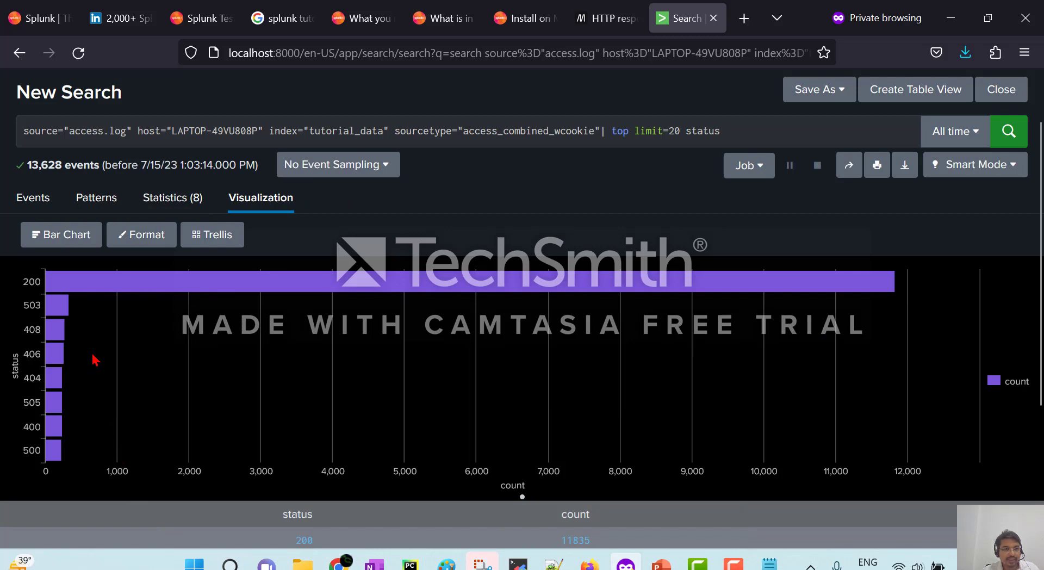
pyautogui.click(60, 238)
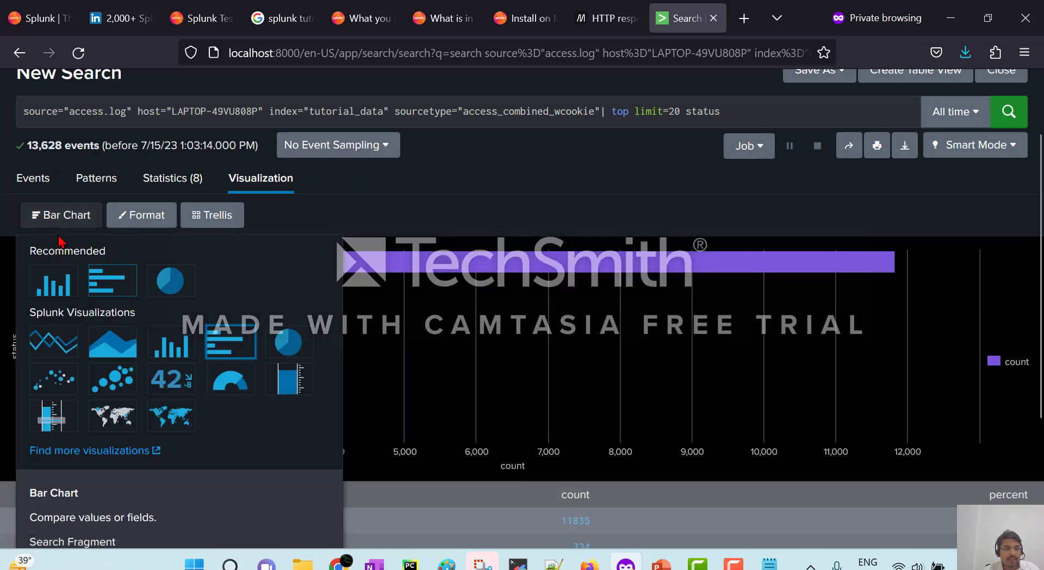
pyautogui.click(171, 281)
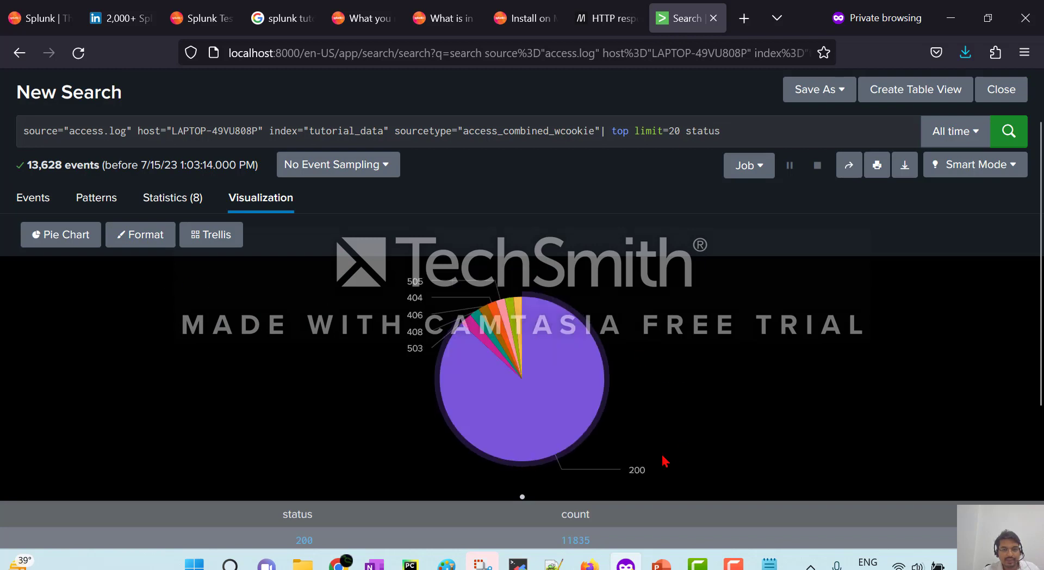
# Switch the status counts to a column chart, then back to a bar chart.
pyautogui.click(76, 241)
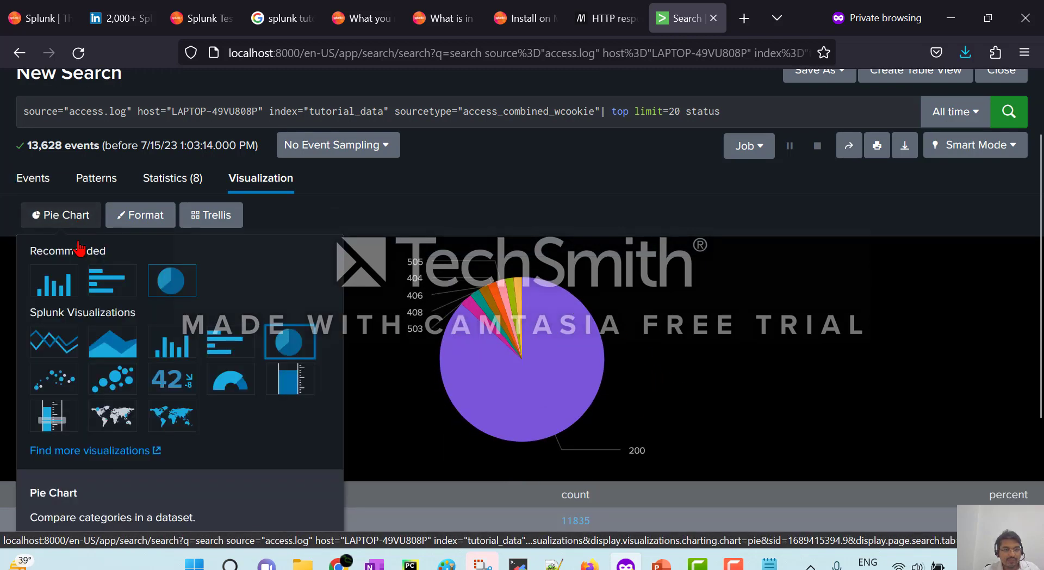
pyautogui.click(58, 288)
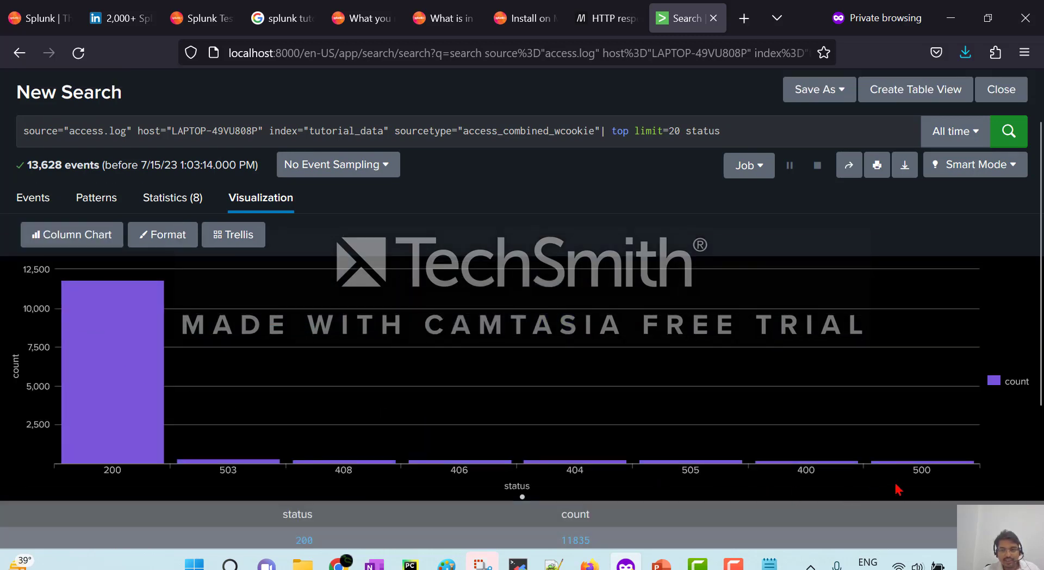
pyautogui.click(60, 234)
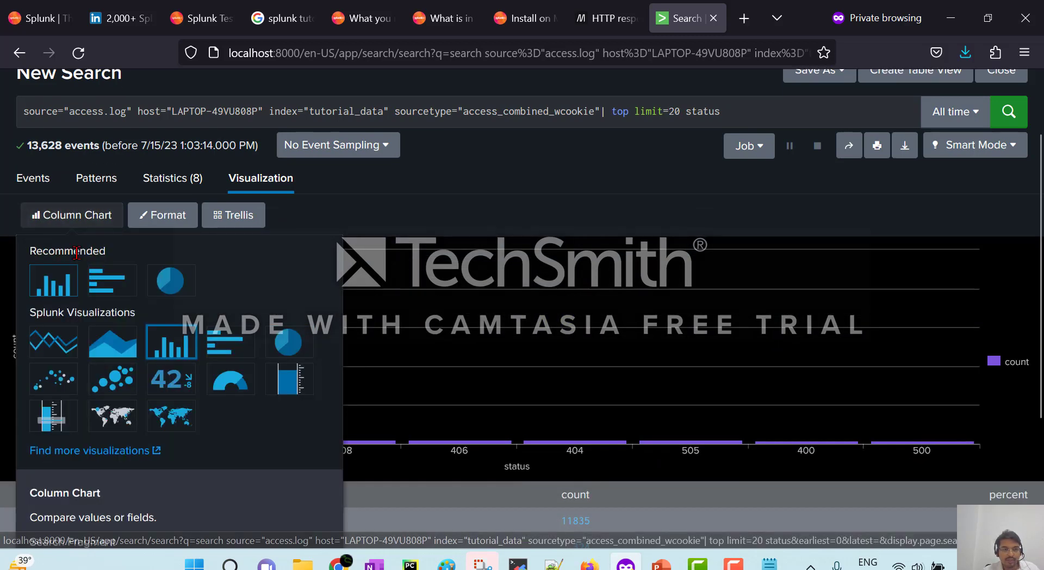
pyautogui.click(102, 281)
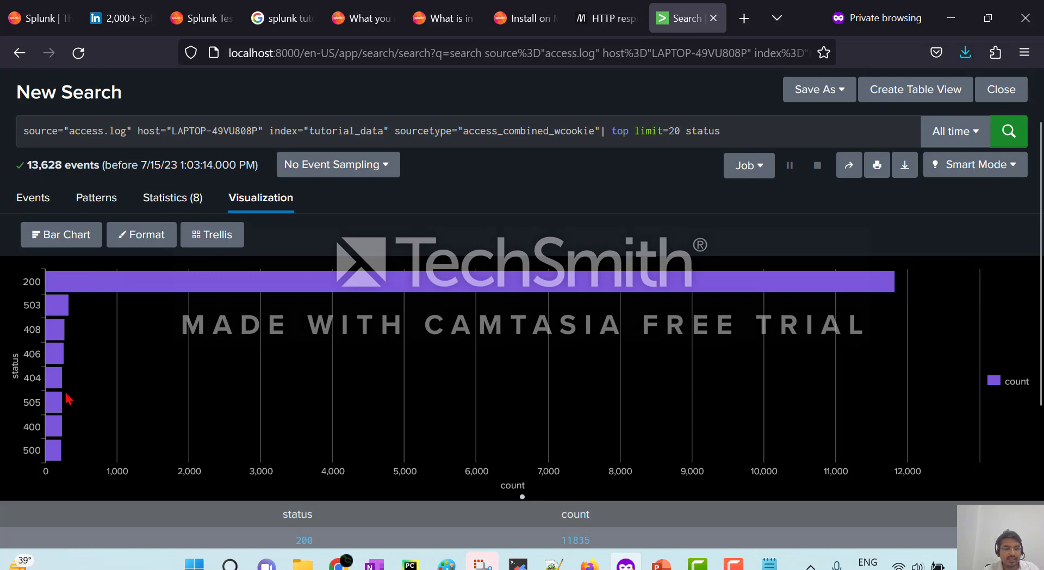